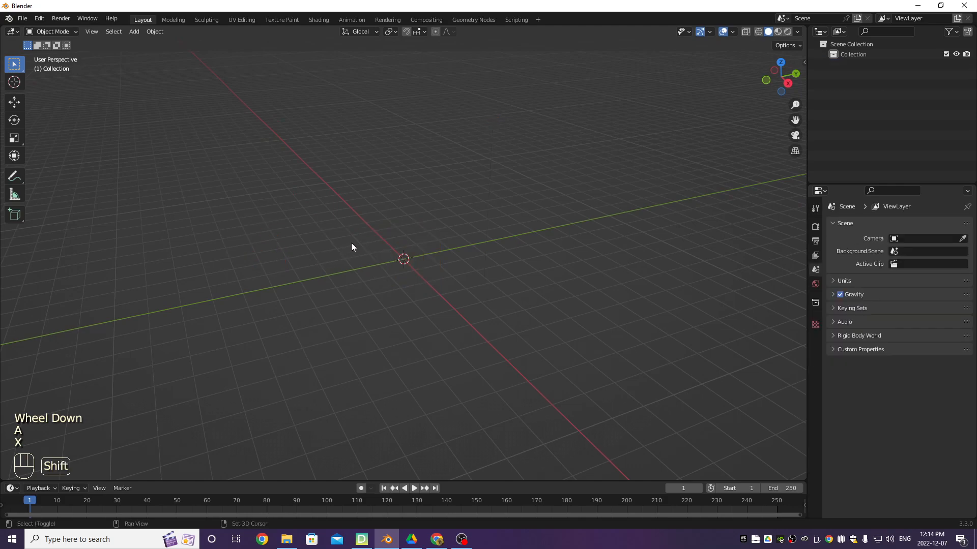
Step: Add a cube at the origin and stretch it along Y to a scale of about 2.28
mouse_move(422, 258)
click(454, 265)
scroll(453, 266, up, 2)
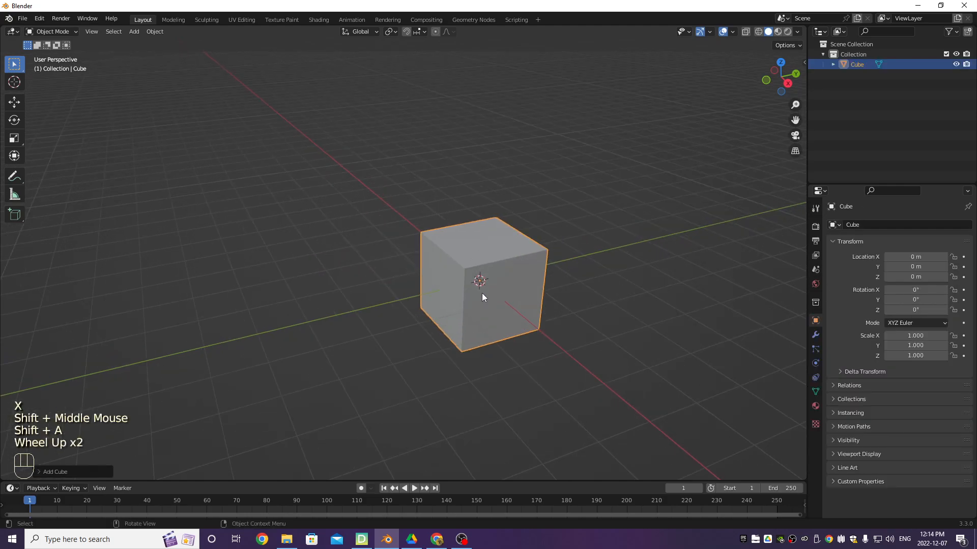
middle_drag(482, 293, 471, 289)
key(s)
key(y)
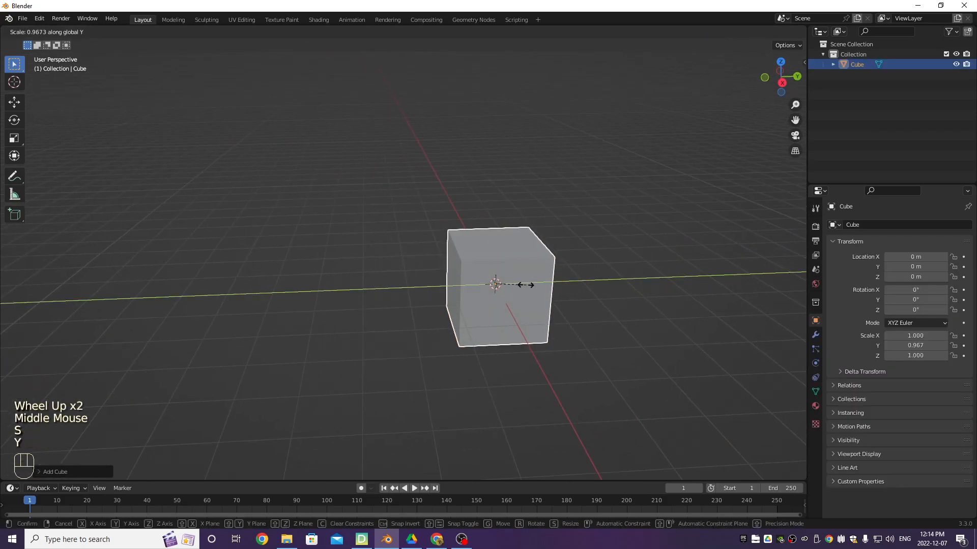
click(565, 286)
Step: In Edit Mode, add one vertical loop cut across the box, slid slightly from its middle toward the negative Y end
key(Tab)
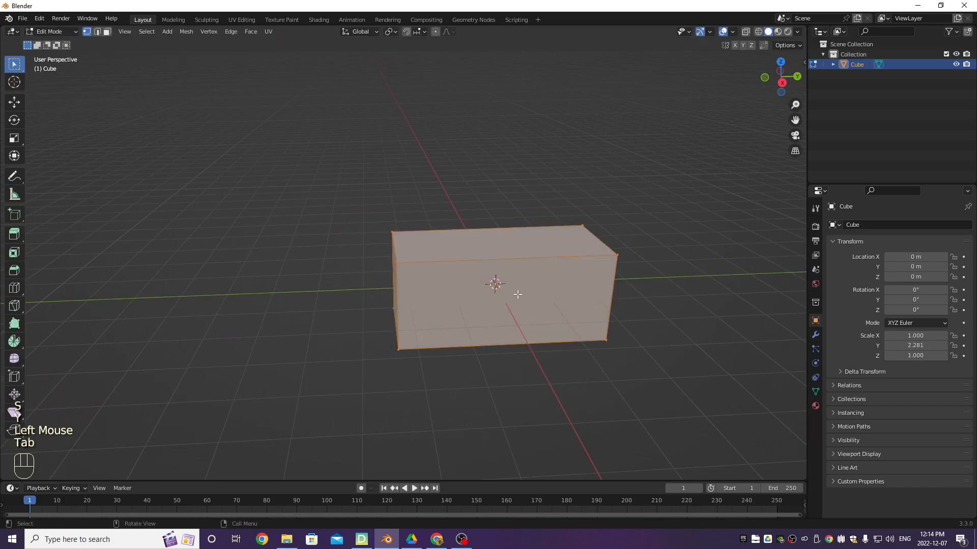
click(483, 271)
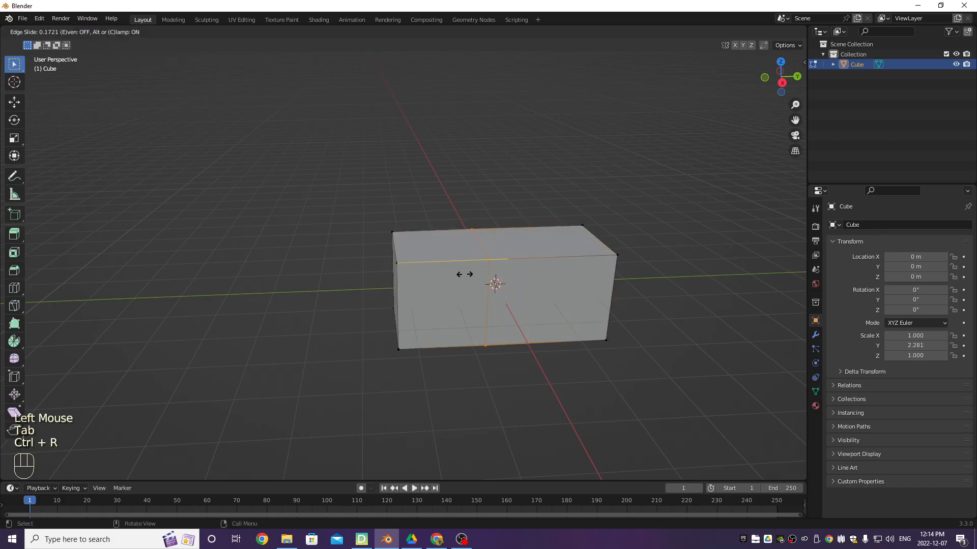
double_click(783, 83)
Step: Select the box's end face on the negative Y side and scale it down to about 0.52
shift+middle_drag(488, 227, 743, 97)
scroll(468, 301, up, 2)
click(107, 32)
click(418, 276)
click(784, 82)
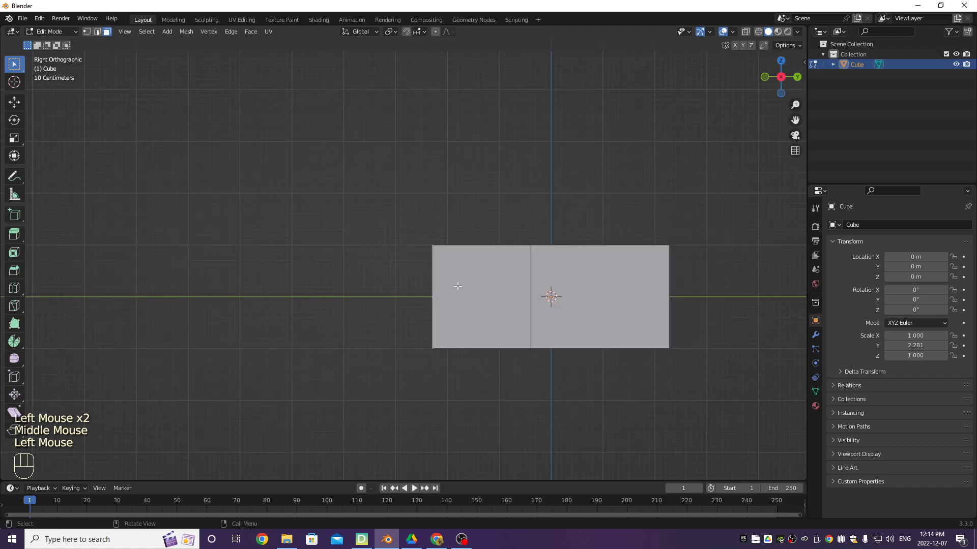
key(s)
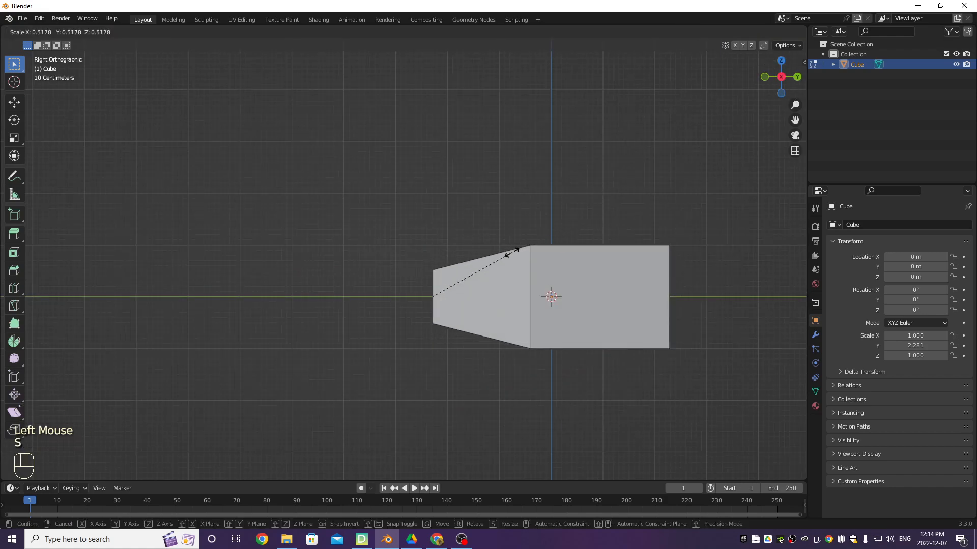
click(512, 251)
Step: Lower the scaled end face until it is level with the box's bottom and pull it more than 1 m outward along Y
key(g)
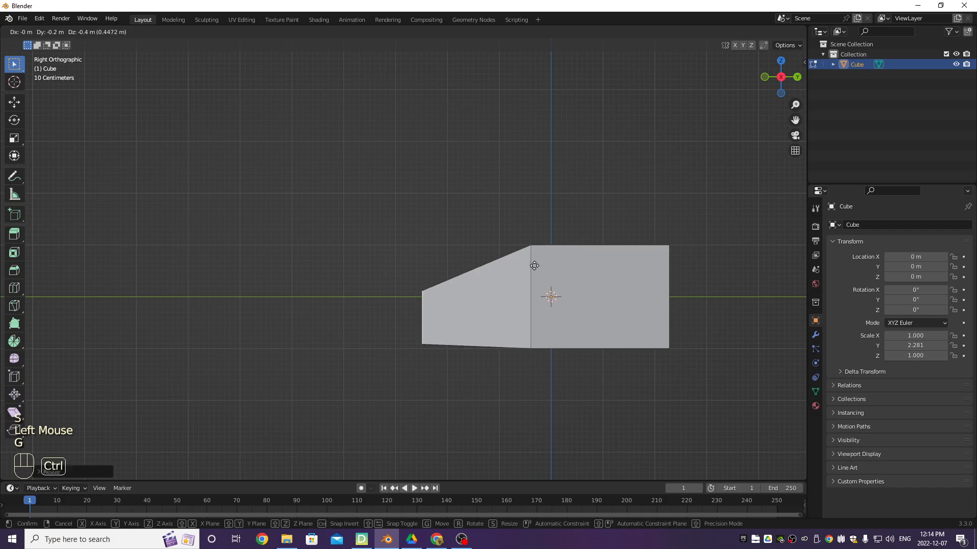
ctrl+click(532, 271)
key(g)
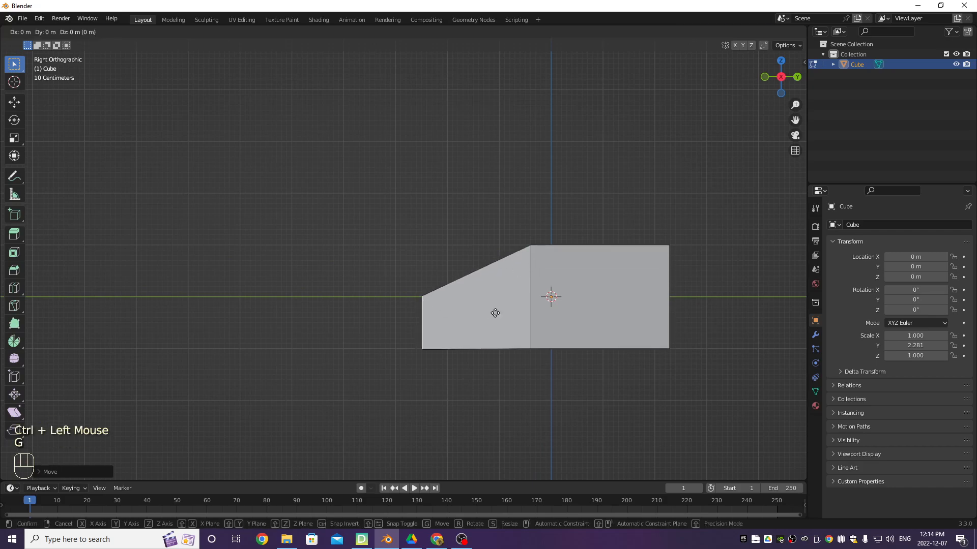
key(z)
key(y)
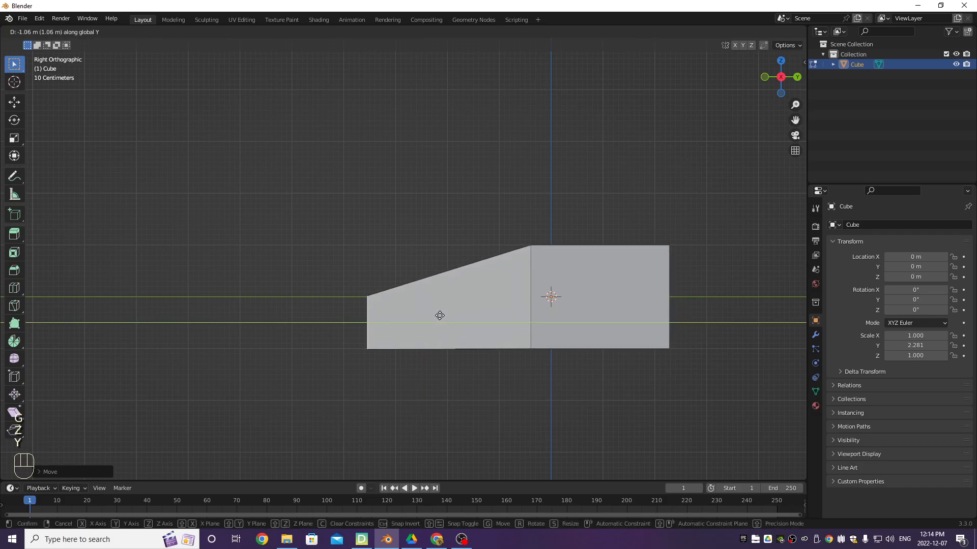
click(425, 317)
Step: Extrude the front end face forward into a nose section and scale the new end face smaller
scroll(393, 230, down, 2)
scroll(353, 266, up, 2)
middle_drag(353, 266, 384, 278)
scroll(381, 280, down, 1)
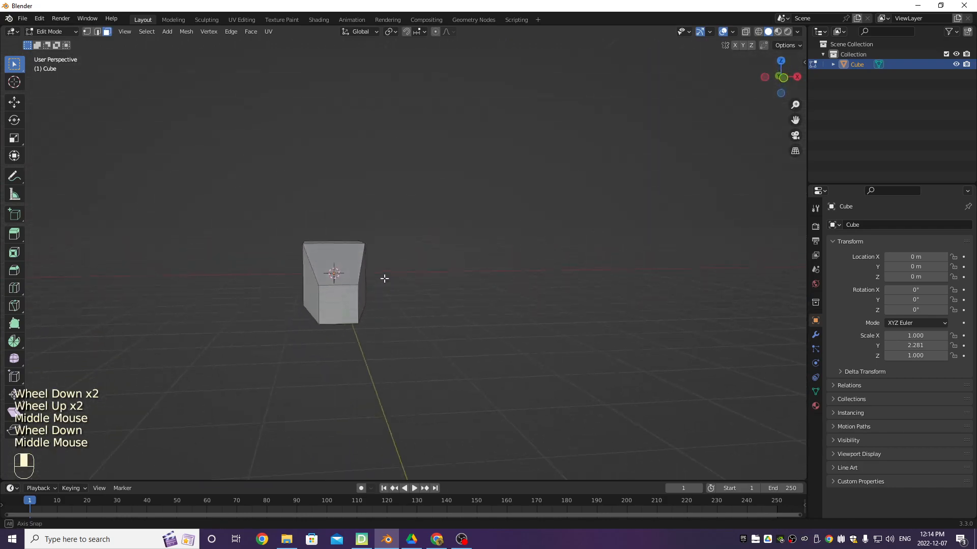
middle_drag(337, 304, 377, 307)
key(e)
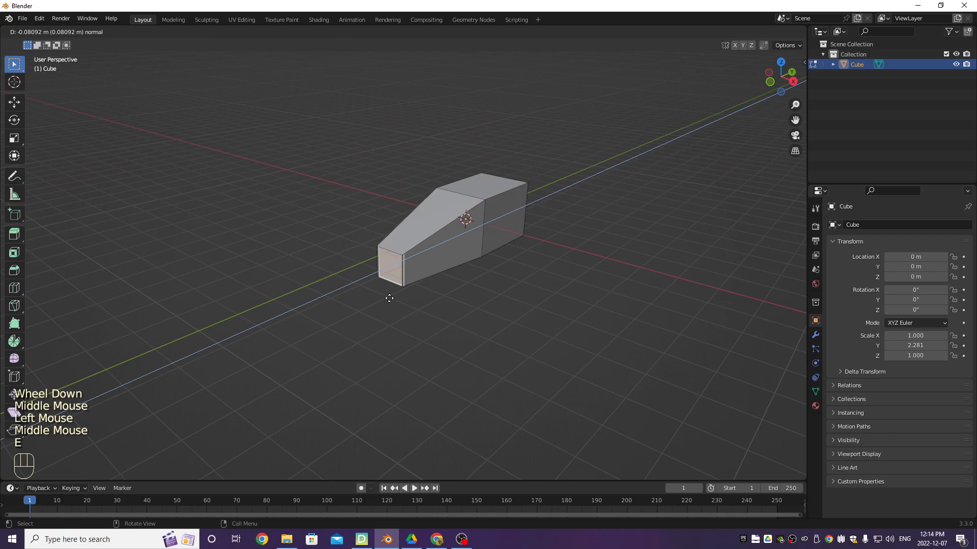
click(365, 311)
key(s)
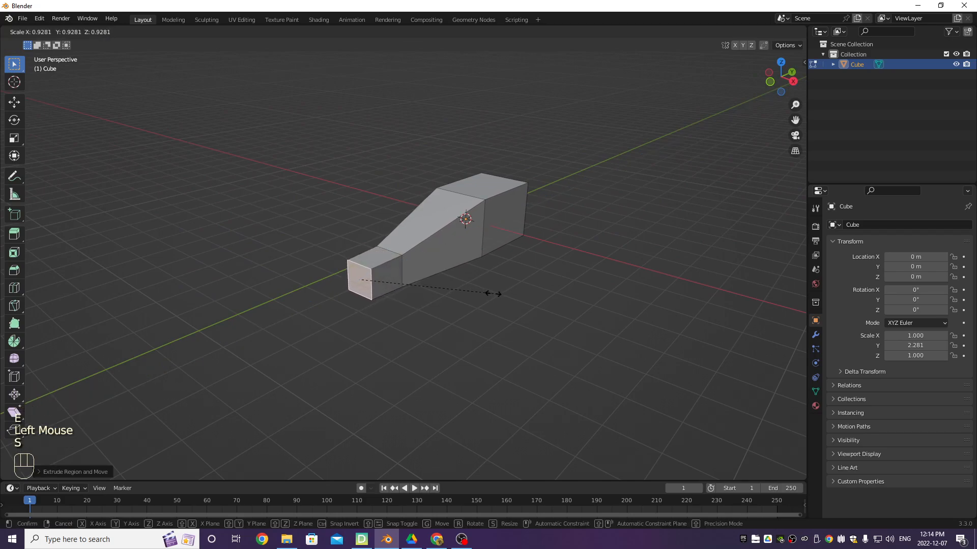
click(422, 311)
Step: Move the nose's small end face along the Y axis
scroll(244, 225, up, 1)
middle_drag(275, 223, 377, 201)
key(g)
key(y)
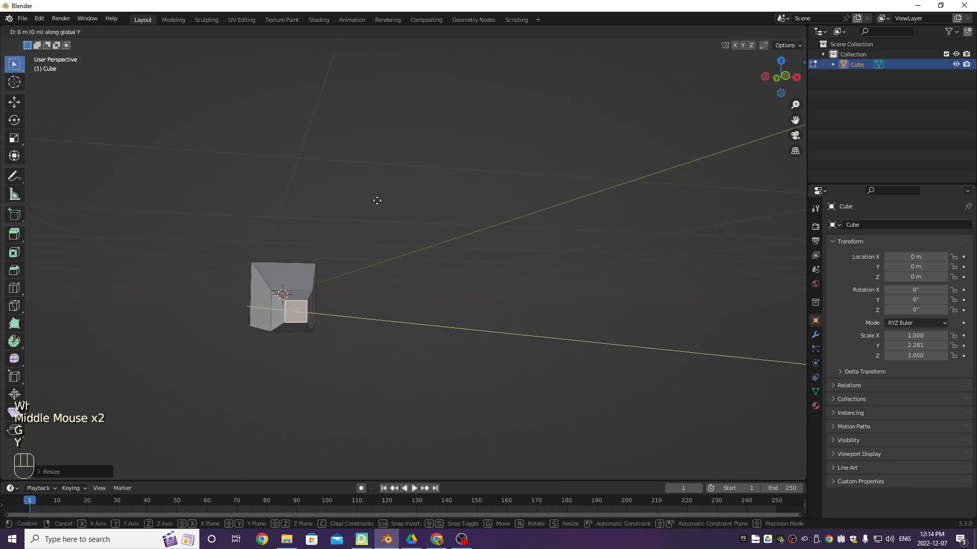
click(376, 208)
click(536, 216)
Step: Inset the large sloped top face of the fuselage by about 0.12 m
middle_drag(509, 223, 375, 217)
shift+middle_drag(579, 277, 495, 279)
shift+middle_drag(563, 346, 460, 301)
scroll(567, 259, down, 2)
middle_drag(567, 259, 534, 295)
middle_drag(534, 295, 509, 280)
scroll(518, 273, up, 2)
middle_drag(509, 280, 539, 277)
click(502, 252)
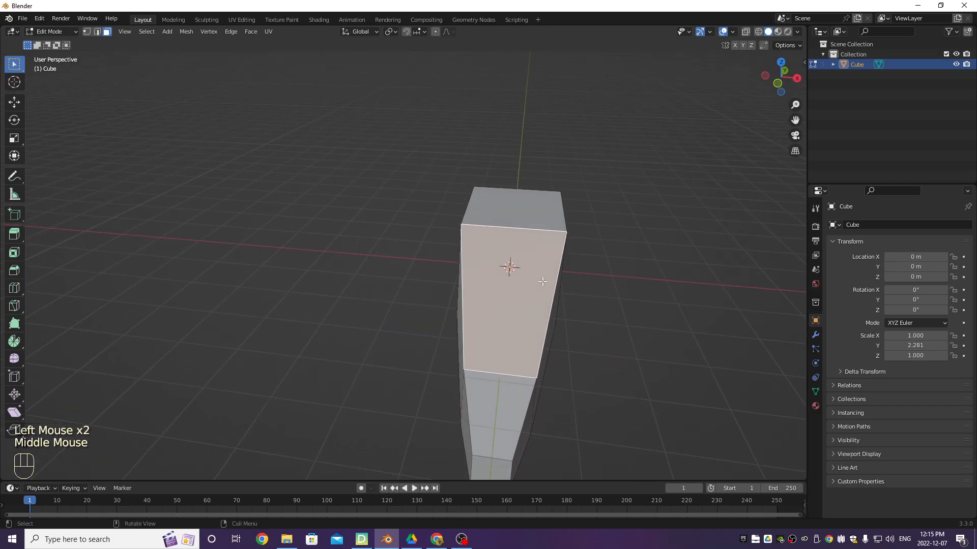
key(i)
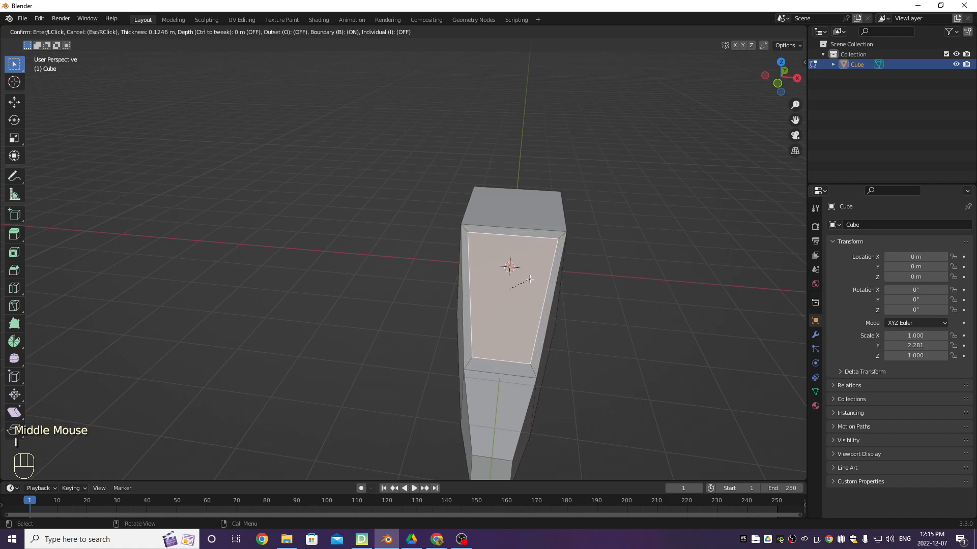
click(529, 279)
Step: Extrude the inset face slightly into the body to form a recessed canopy
middle_drag(529, 279, 459, 322)
key(e)
click(573, 296)
click(560, 305)
Step: Add a second cube as a separate object in Object Mode and flatten it along Z to about 0.12
key(shift+a)
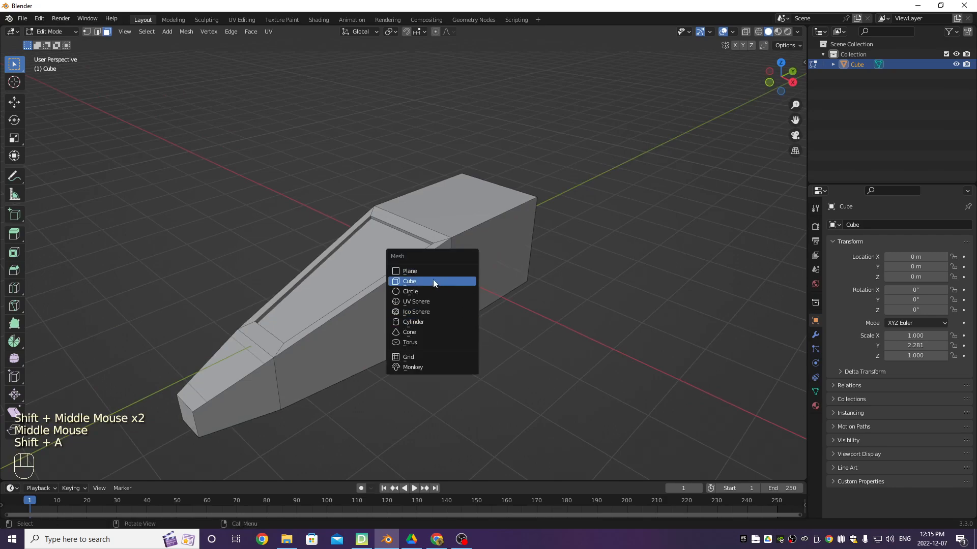
key(Tab)
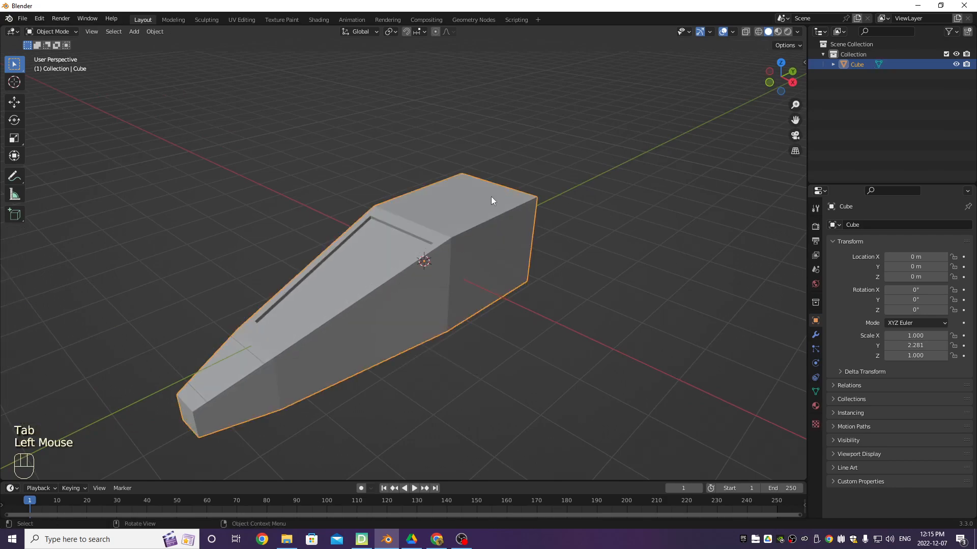
key(shift+a)
mouse_move(458, 229)
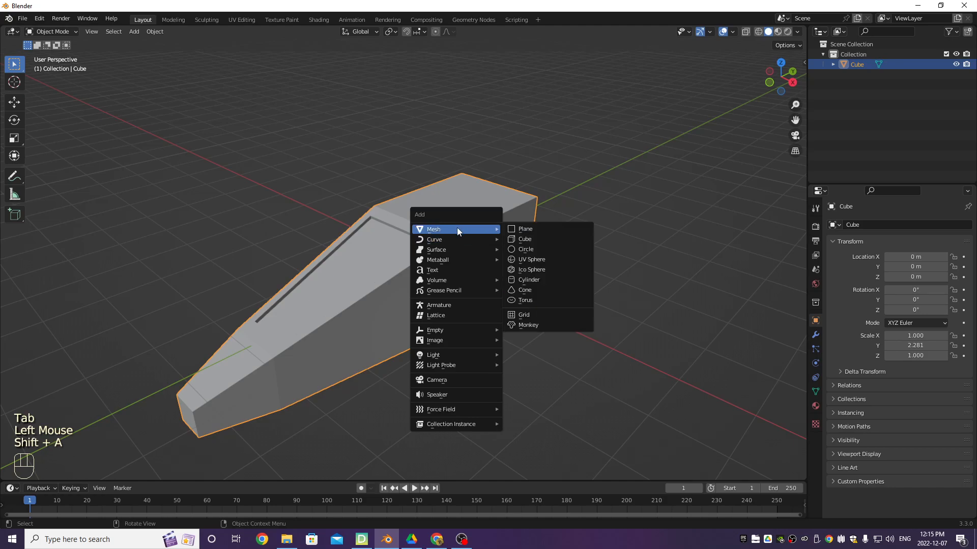
click(538, 243)
scroll(403, 307, up, 1)
scroll(431, 304, down, 2)
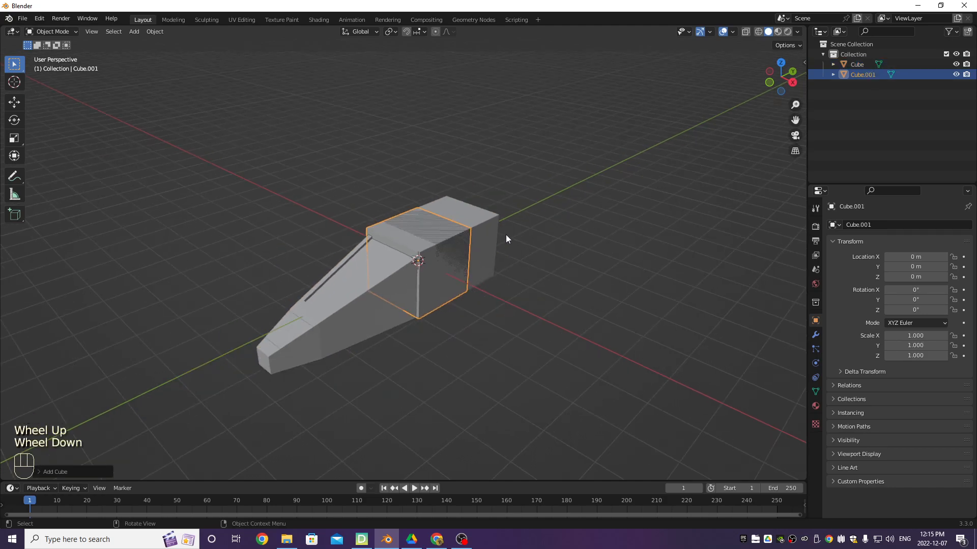
key(s)
key(z)
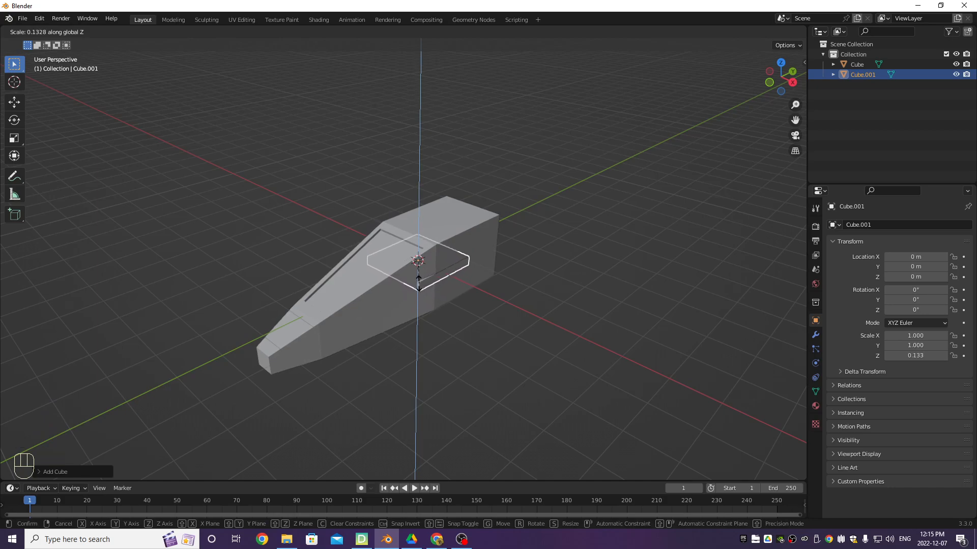
click(417, 280)
Step: Move the flat plate about 2.4 m along X and rotate it about 28.3° around Z
middle_drag(472, 300, 488, 312)
key(g)
key(x)
click(578, 328)
middle_drag(578, 326, 499, 353)
key(r)
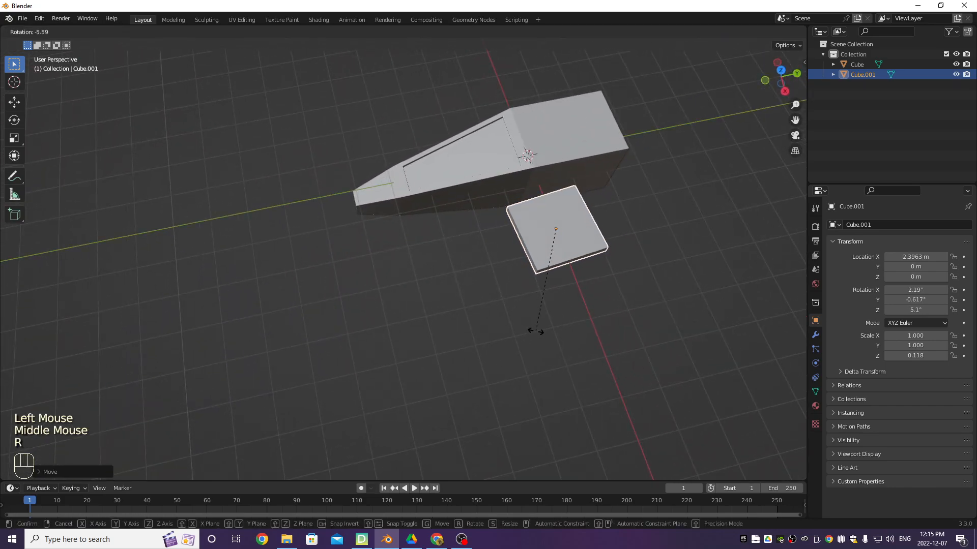
key(z)
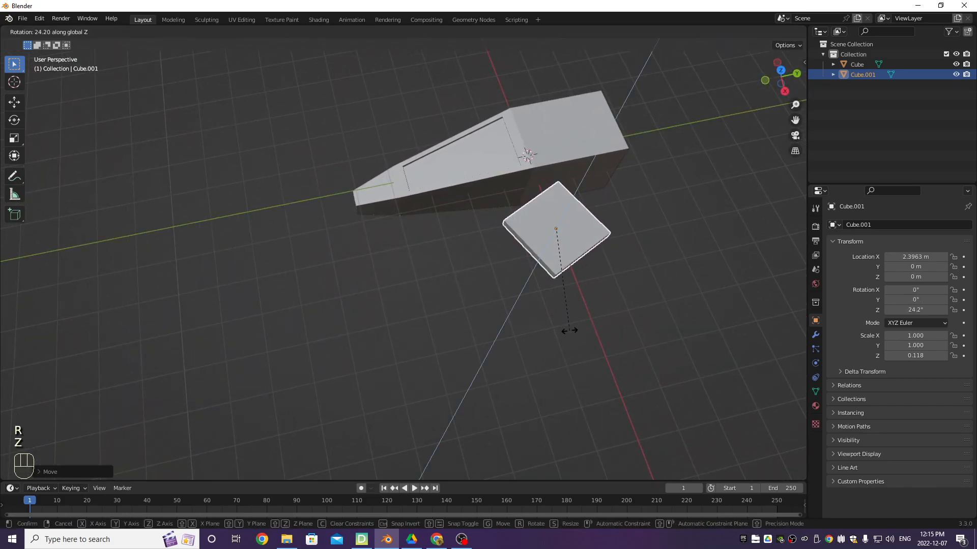
click(575, 329)
Step: In Edit Mode, move the plate's whole mesh about -1.2 m along X into the fuselage side and about 0.86 m along Y
shift+middle_drag(563, 328, 483, 322)
scroll(499, 327, up, 2)
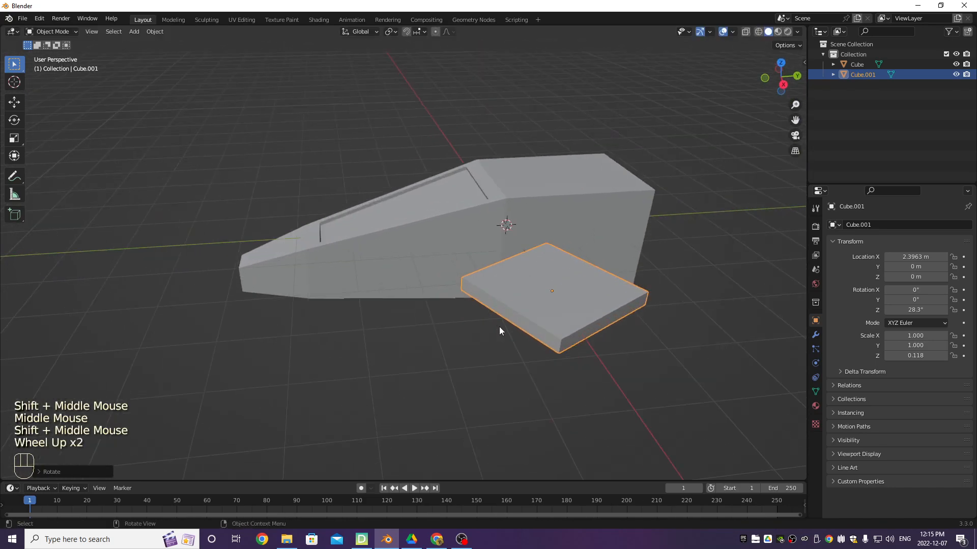
key(Tab)
shift+middle_drag(592, 325, 498, 329)
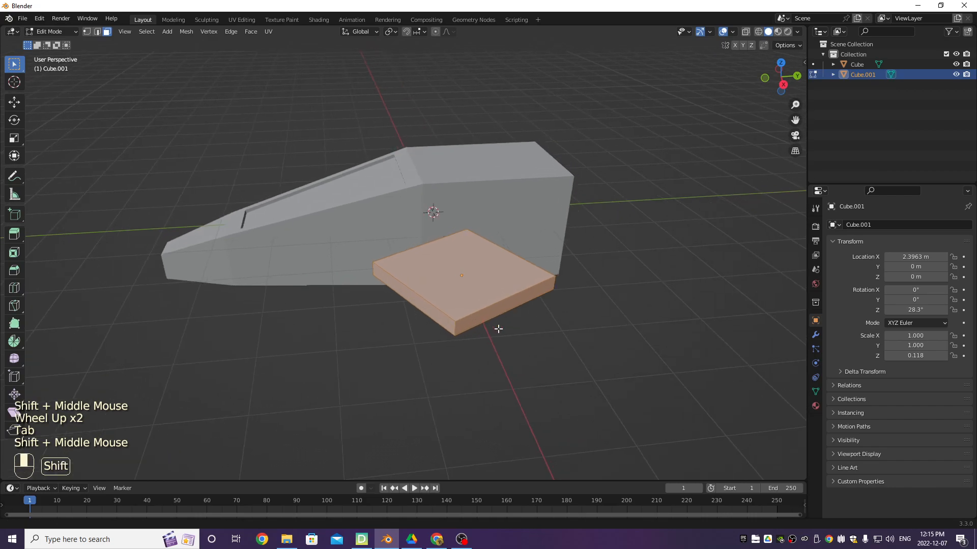
key(g)
key(y)
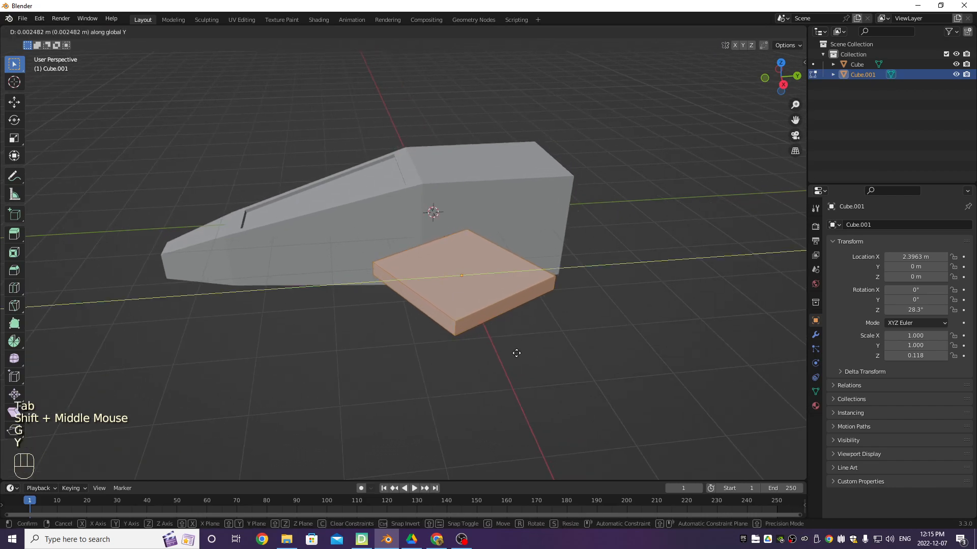
key(x)
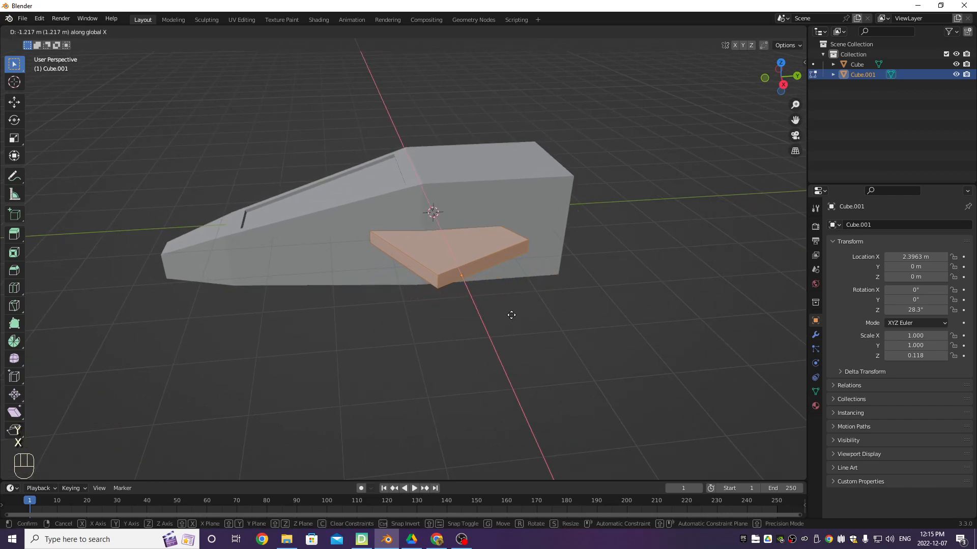
click(510, 316)
key(g)
key(y)
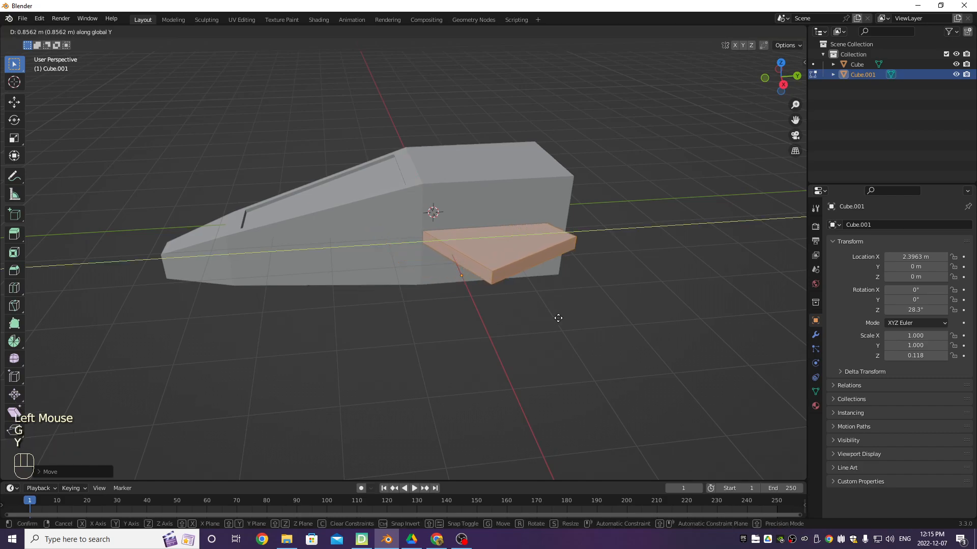
click(558, 318)
shift+middle_drag(350, 175, 238, 182)
click(393, 280)
middle_drag(404, 305, 451, 344)
key(g)
key(g)
right_click(491, 354)
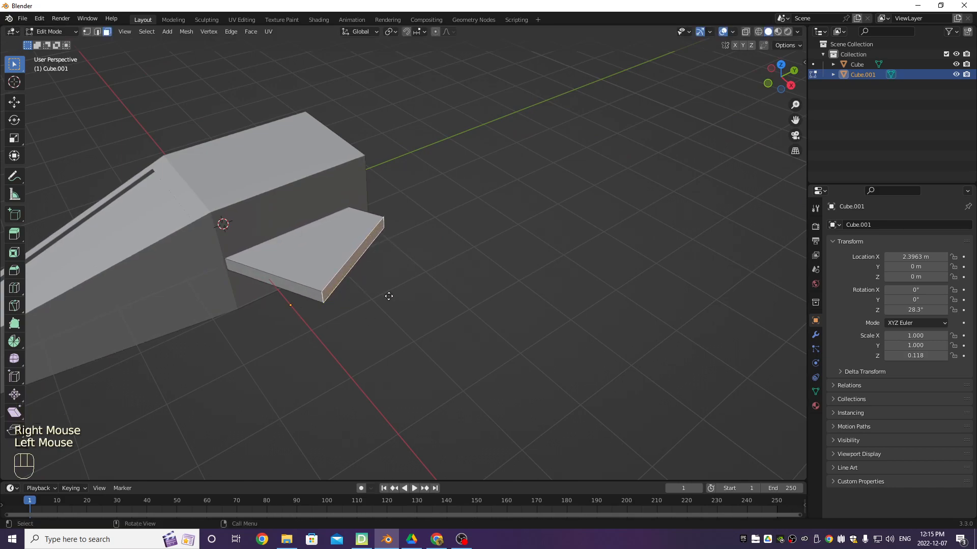
key(g)
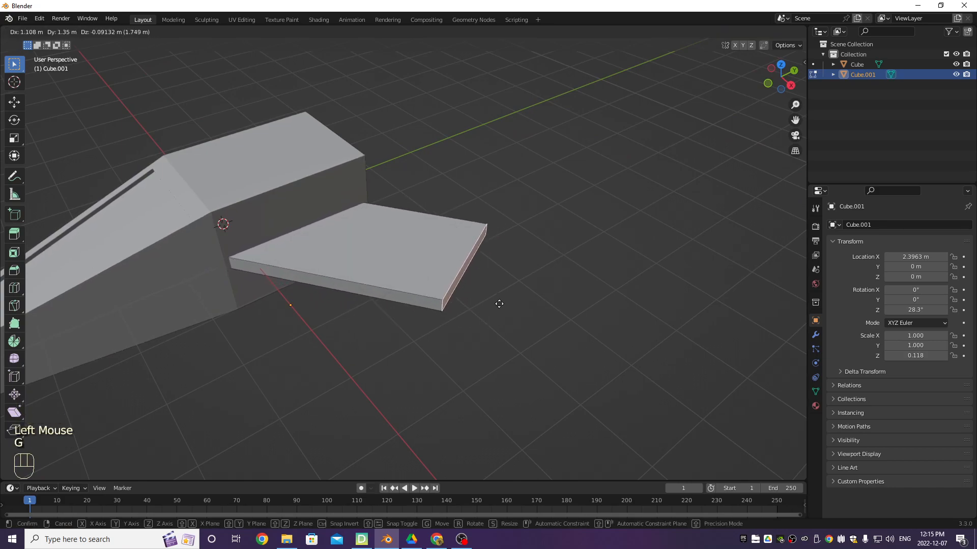
key(g)
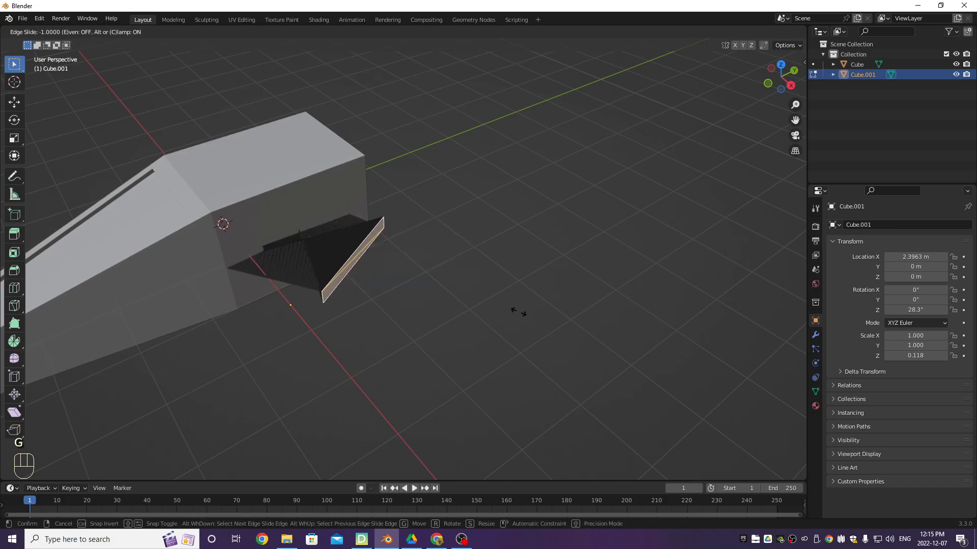
right_click(503, 311)
Step: Extrude the plate's outer side face more than 2 m outward along its normal to lengthen the wing
middle_drag(384, 286, 420, 273)
key(e)
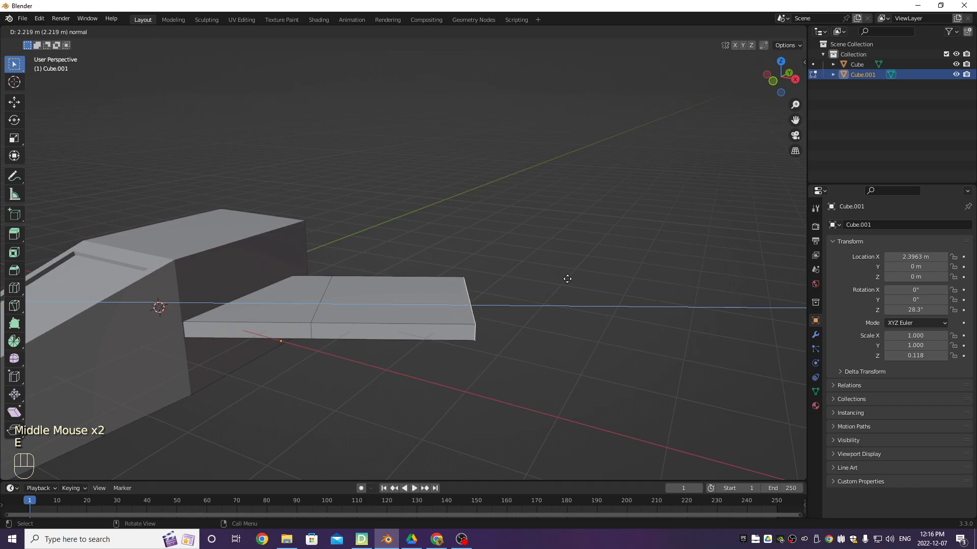
click(685, 275)
Step: Sweep the wing back by moving its tip face about 1.64 m along Y
middle_drag(514, 306, 418, 324)
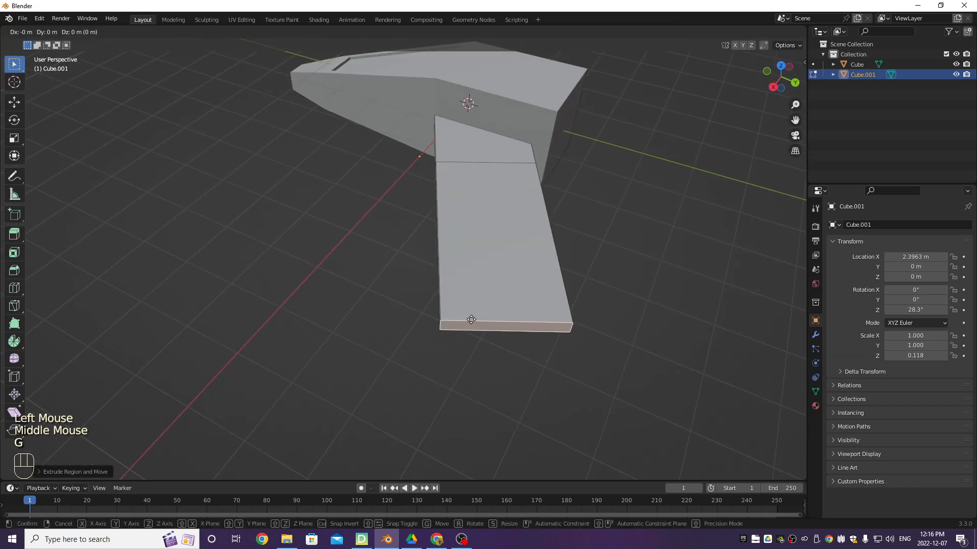
key(g)
key(y)
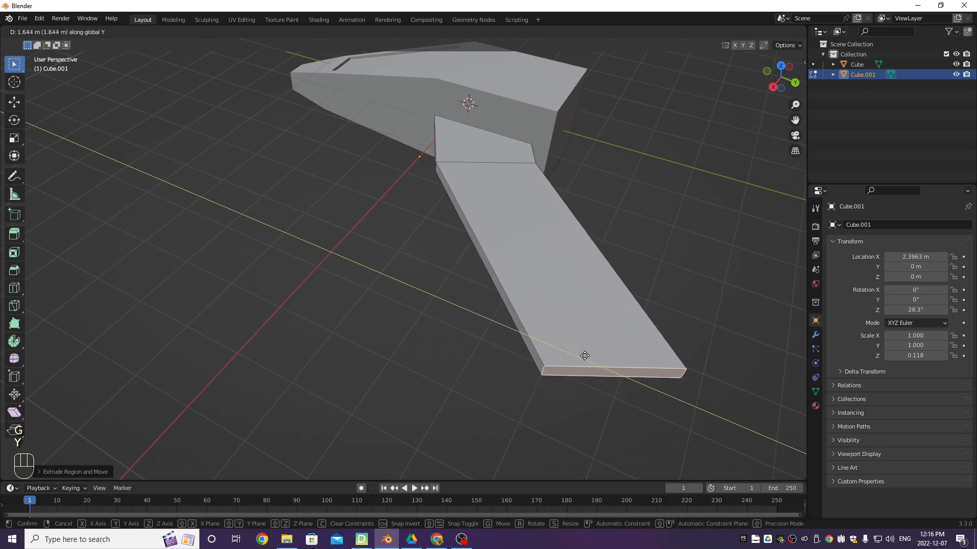
click(585, 354)
Step: In Object Mode, stretch the wing along global Y to an object scale of about 1.26 in X and 1.73 in Y
scroll(512, 331, down, 2)
middle_drag(512, 331, 542, 328)
key(Tab)
key(s)
key(z)
key(z)
key(y)
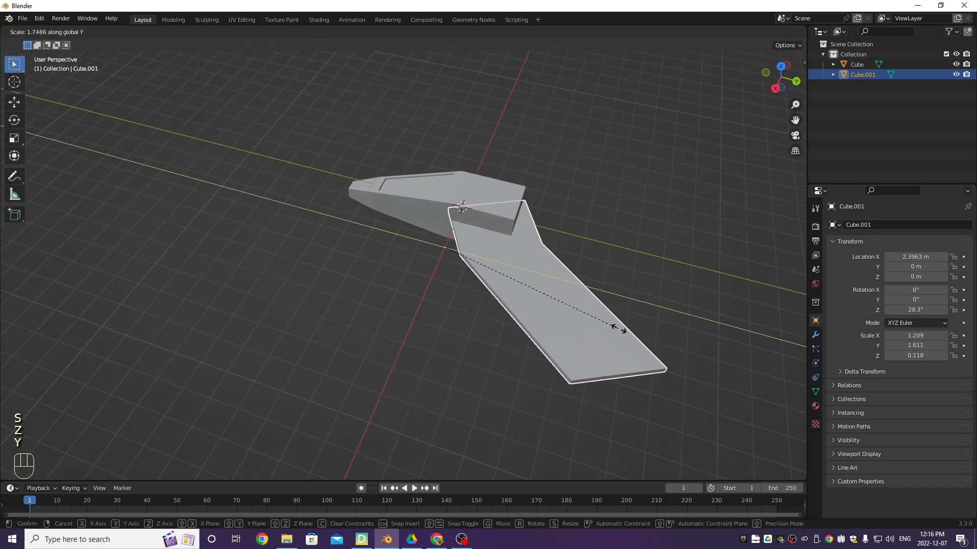
click(564, 334)
Step: Move the wing forward along global Y to a Y location of about -1.8 m
key(g)
key(y)
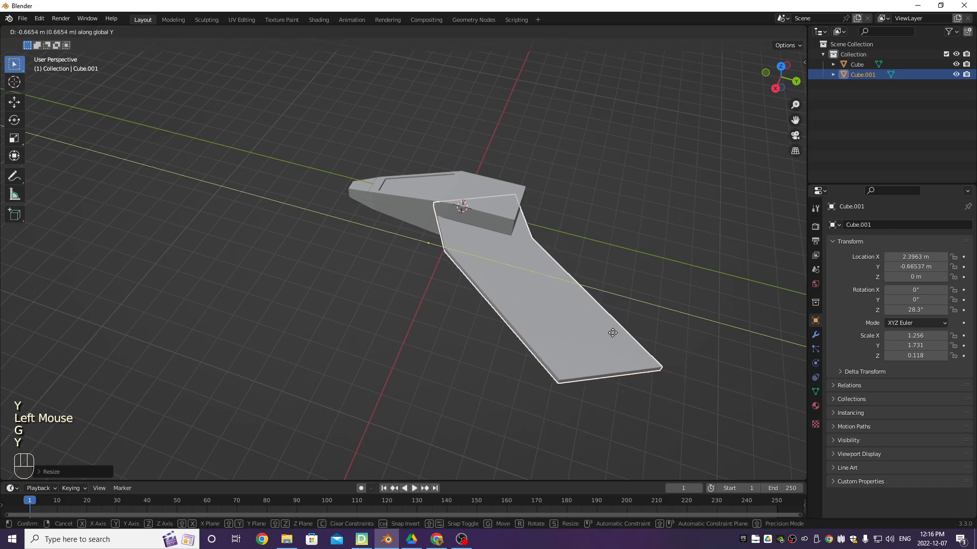
click(588, 335)
click(443, 334)
Step: In Edit Mode, move the wing's two upper leading edges backward along Y to give the leading edge a slope
middle_drag(458, 334, 375, 294)
scroll(465, 284, up, 2)
key(Tab)
click(97, 32)
shift+click(374, 272)
key(g)
key(y)
click(395, 297)
shift+middle_drag(394, 297, 384, 265)
click(329, 277)
scroll(469, 327, up, 4)
scroll(531, 336, down, 2)
scroll(381, 322, down, 2)
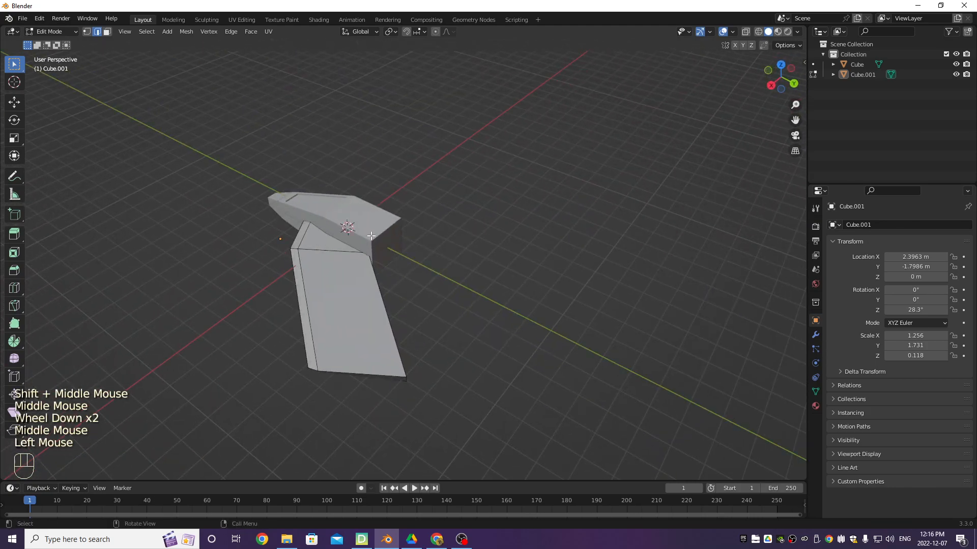
key(Tab)
Step: In the fuselage's Edit Mode, extrude the rear face more than 2.5 m backward along its normal
shift+middle_drag(417, 230, 384, 264)
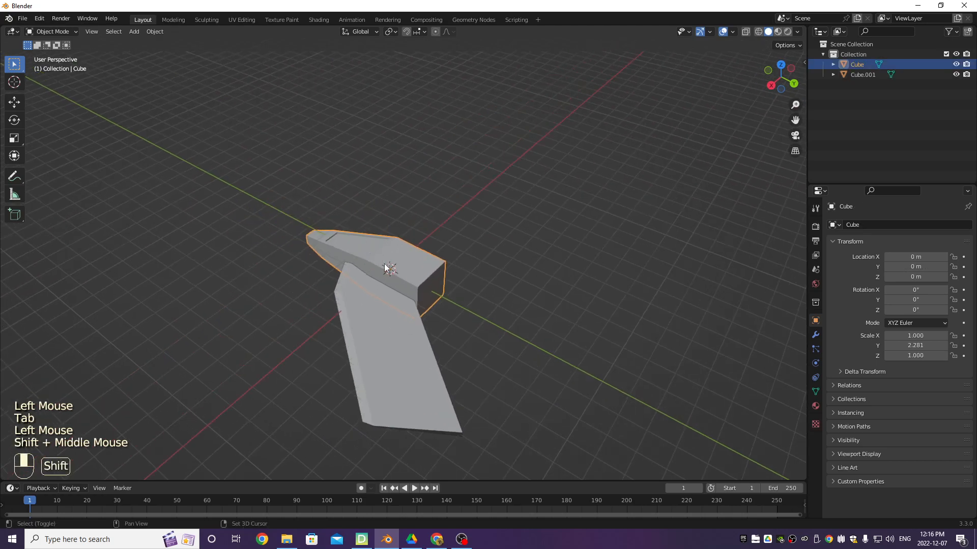
scroll(500, 355, up, 2)
shift+middle_drag(500, 355, 457, 285)
middle_drag(458, 285, 458, 239)
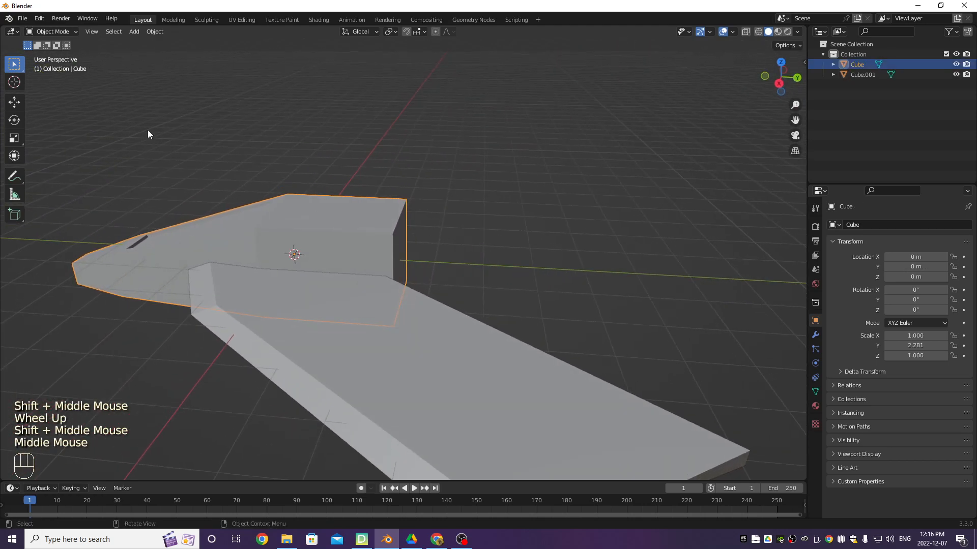
shift+middle_drag(364, 237, 399, 262)
key(Tab)
click(107, 32)
click(333, 262)
middle_drag(333, 262, 436, 305)
key(e)
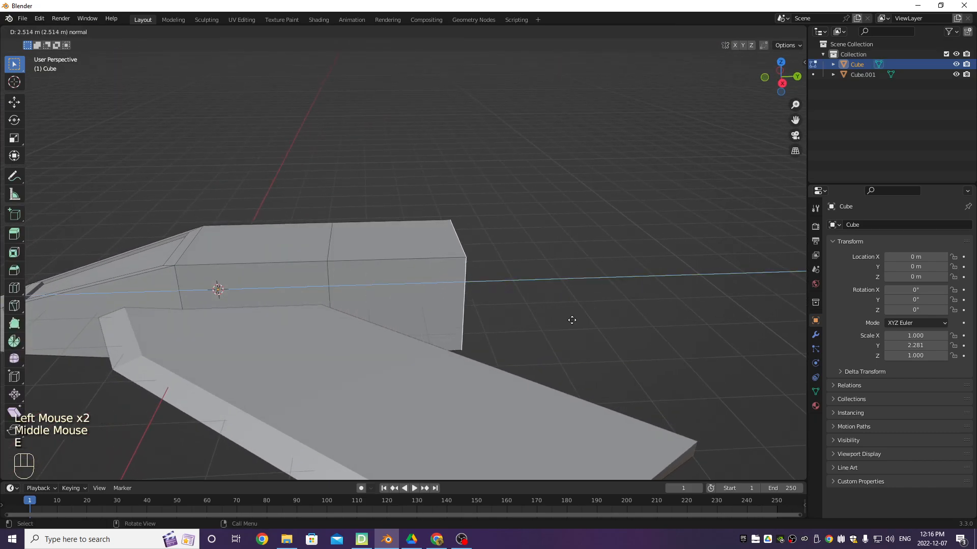
click(636, 322)
Step: Scale the extruded rear face to about 0.79 and move it about -1.31 m along Y
key(s)
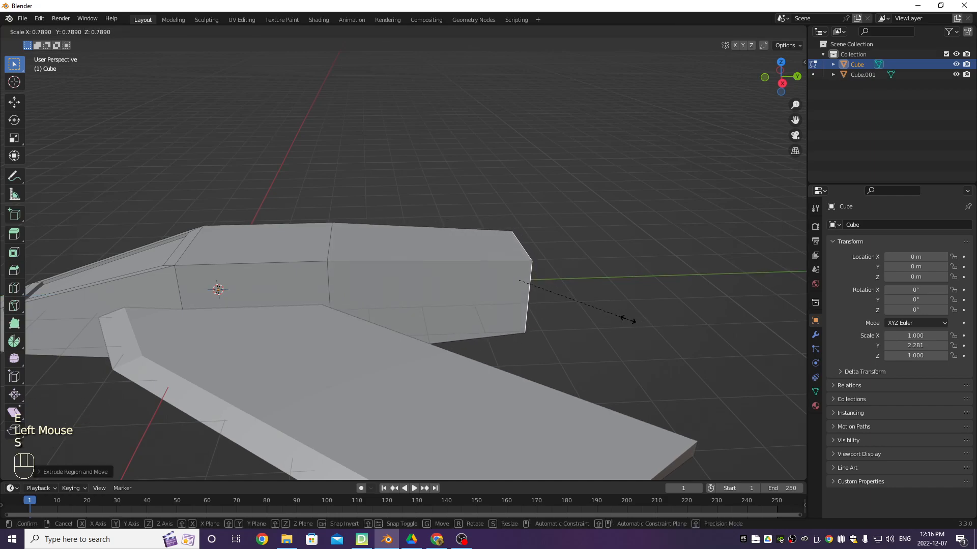
click(627, 321)
key(g)
key(y)
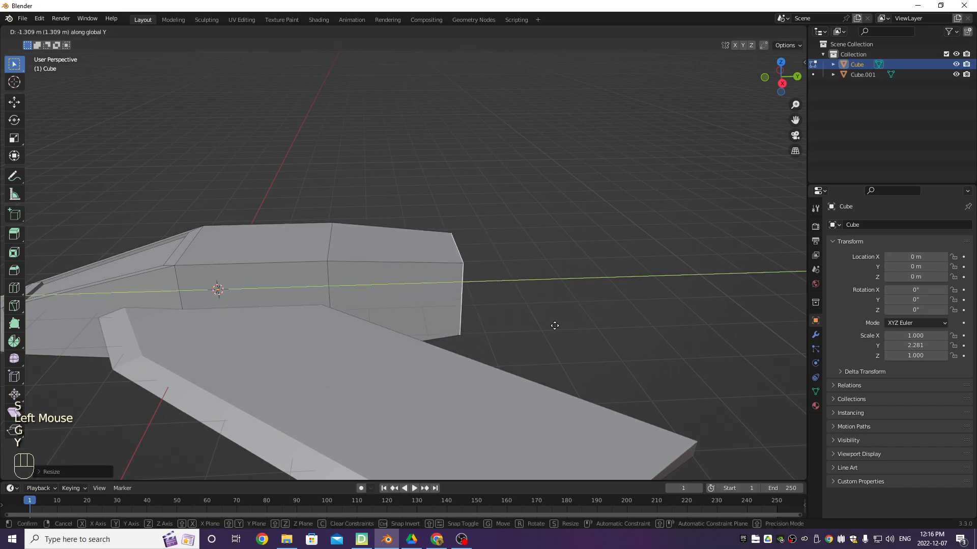
click(553, 326)
key(g)
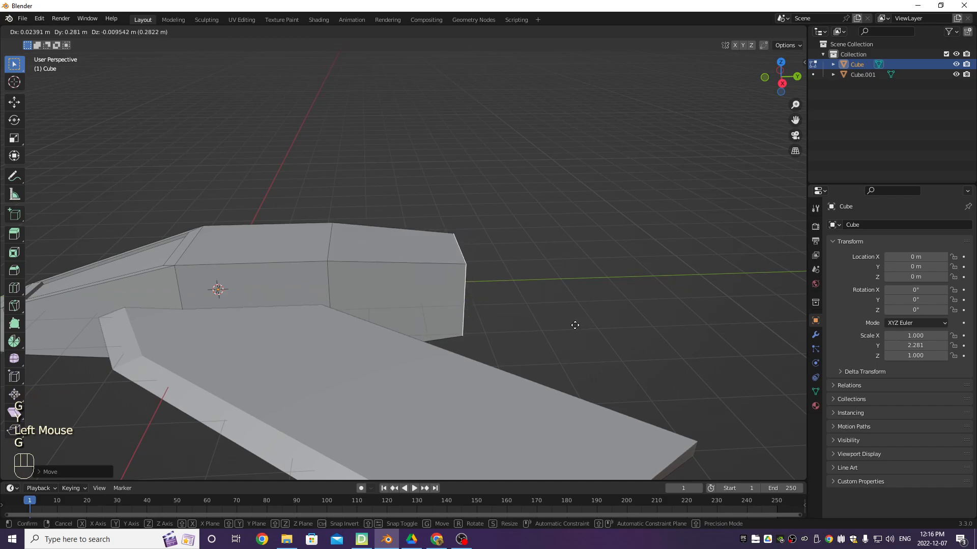
right_click(560, 336)
Step: Extrude the fuselage's rear face backward again and enlarge it by about 1.2 to form a flared tail
key(e)
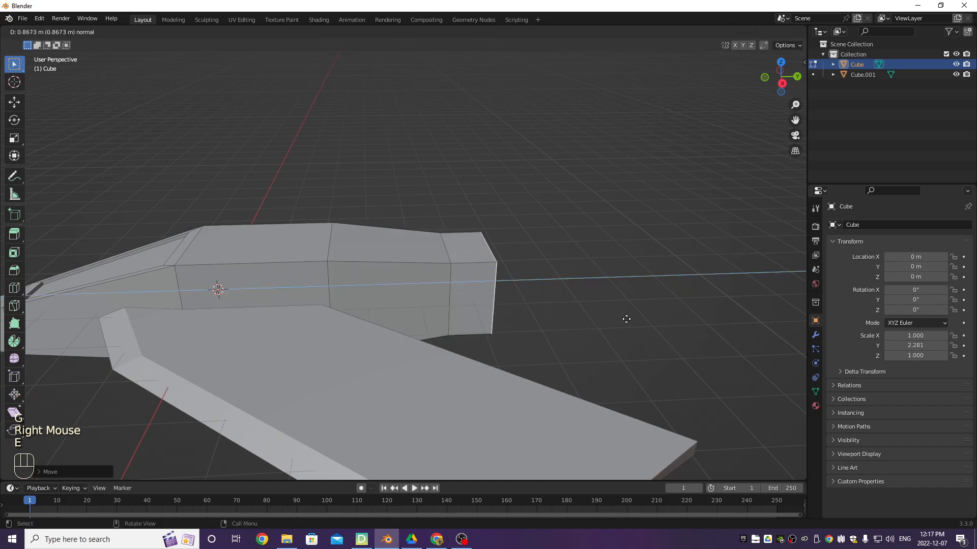
click(682, 318)
key(s)
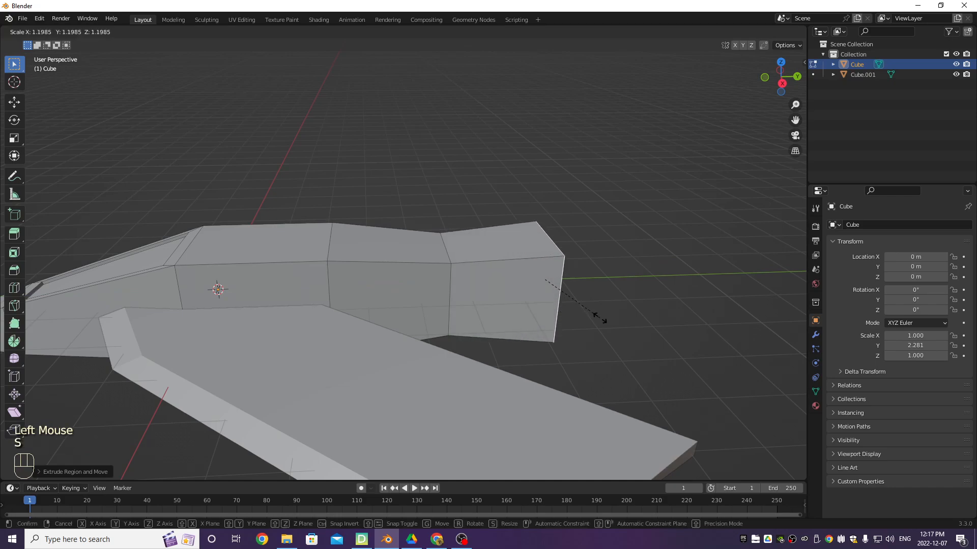
click(490, 343)
scroll(490, 342, down, 3)
middle_drag(491, 343, 405, 302)
Step: In Object Mode, move the wing back along global Y to a Y location of about -0.21 m
key(Tab)
click(428, 295)
key(g)
key(y)
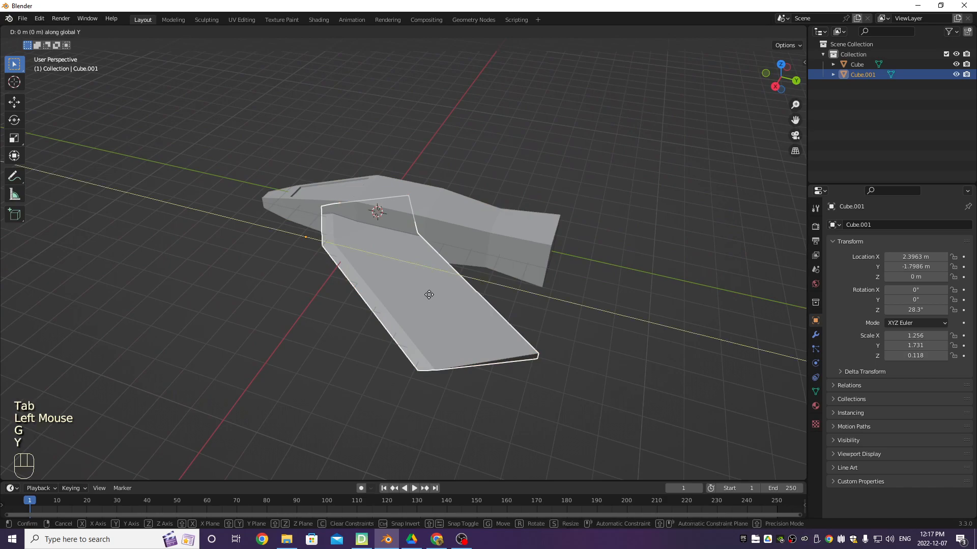
click(468, 303)
click(468, 302)
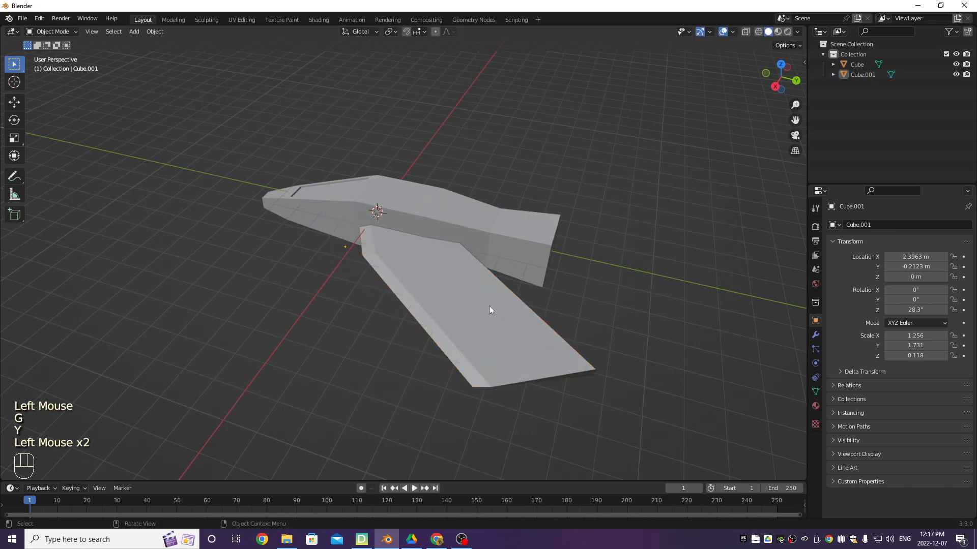
key(Tab)
shift+middle_drag(626, 310, 534, 295)
mouse_move(535, 295)
middle_down()
mouse_move(417, 272)
mouse_move(526, 283)
middle_up()
key(Tab)
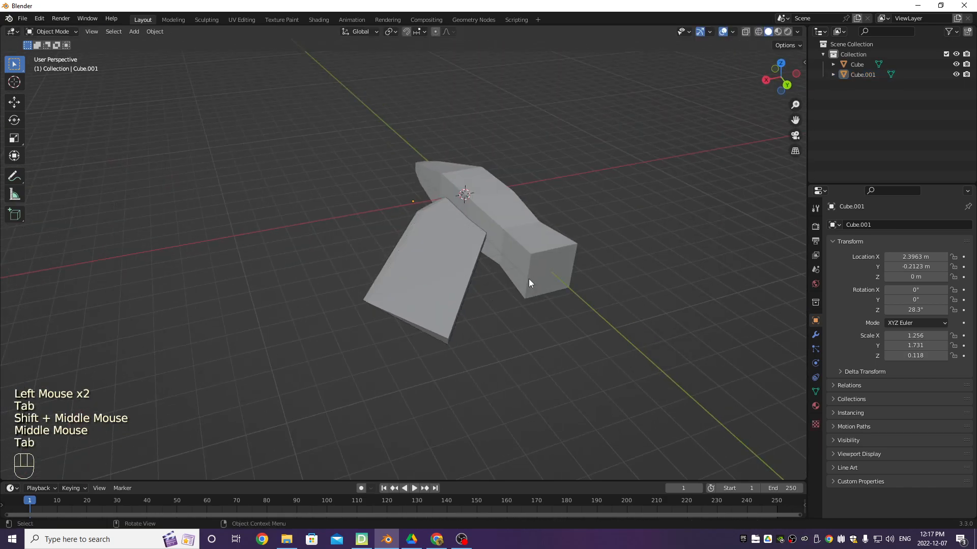
click(588, 278)
shift+middle_drag(587, 278, 549, 315)
middle_drag(550, 315, 627, 299)
click(649, 344)
key(Tab)
key(Tab)
Step: Rotate the wing about global Z to about 5.24° and move it along Y to a location of about -1.04 m
click(637, 334)
key(r)
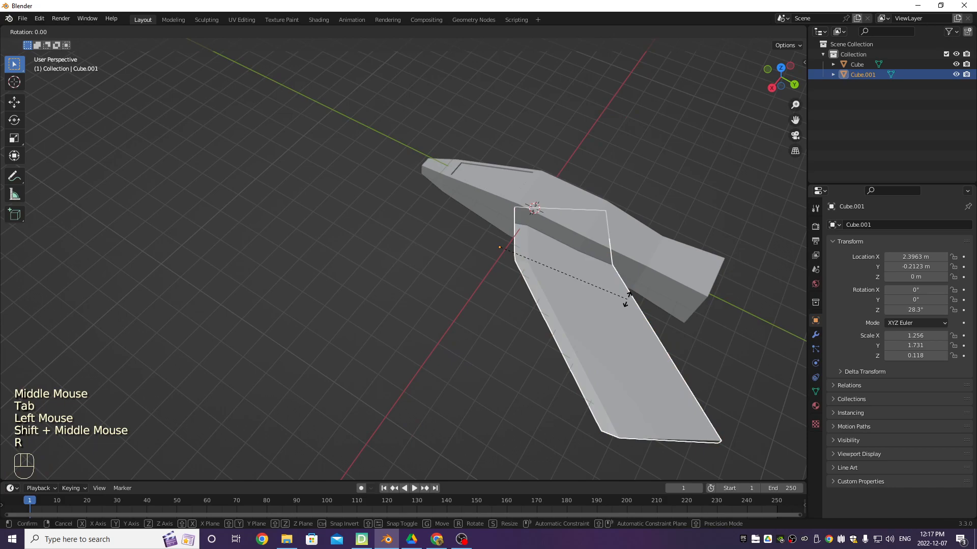
key(z)
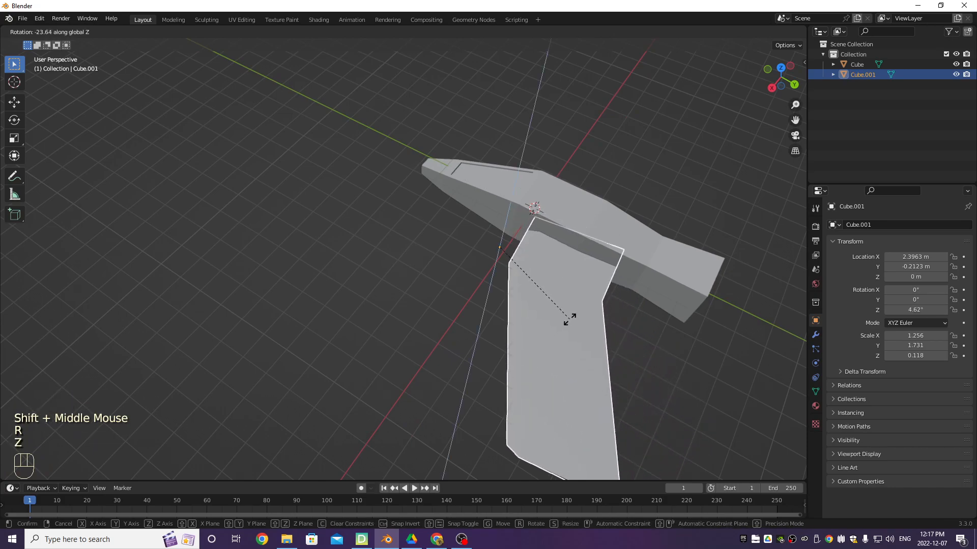
click(570, 319)
key(g)
key(y)
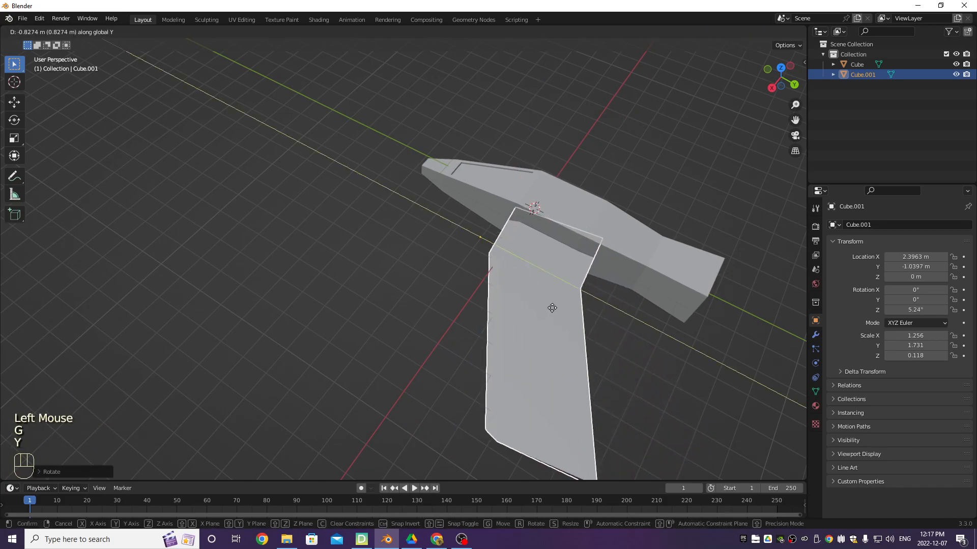
click(553, 308)
middle_drag(551, 308, 432, 306)
Step: Snap the 3D cursor to the center of the fuselage's rear face
click(337, 269)
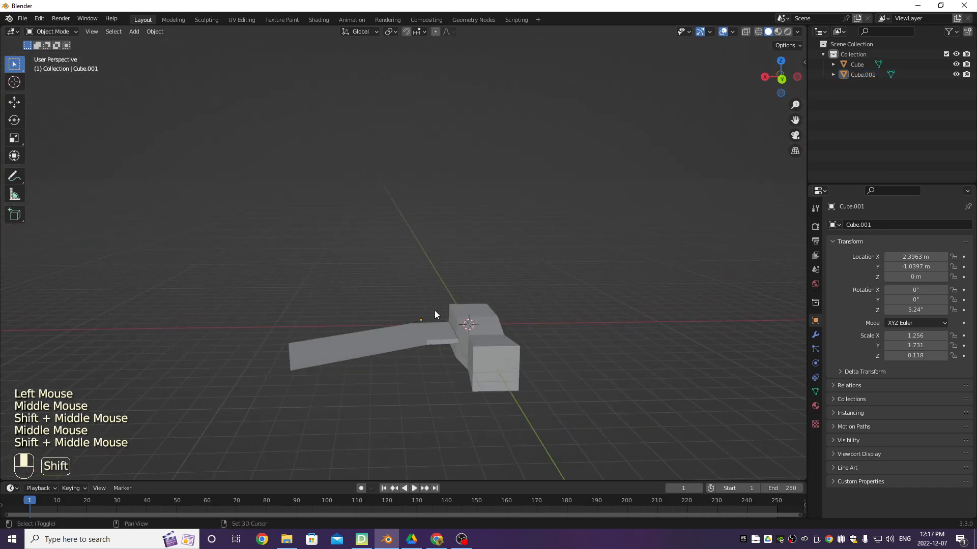
shift+middle_drag(494, 354, 457, 325)
key(Tab)
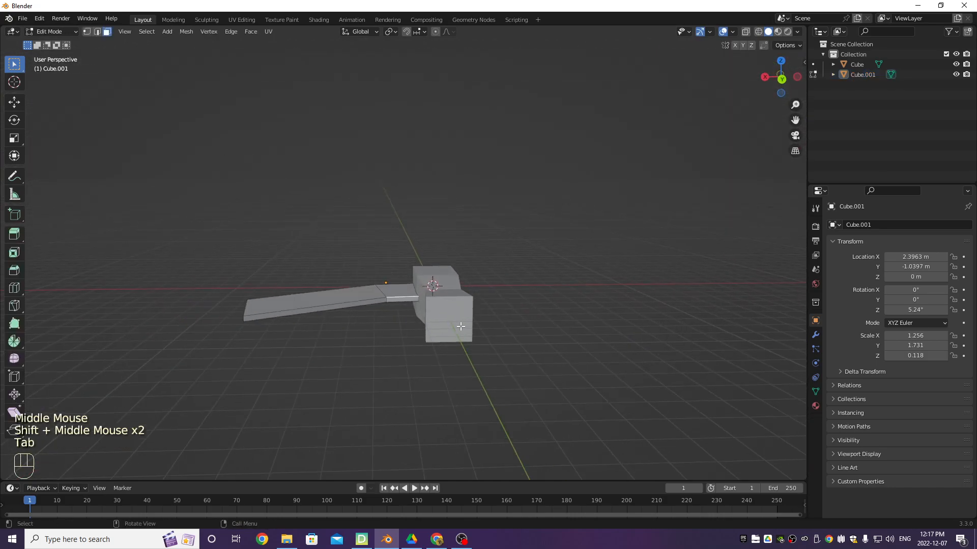
scroll(453, 329, up, 2)
key(Tab)
click(505, 371)
key(Tab)
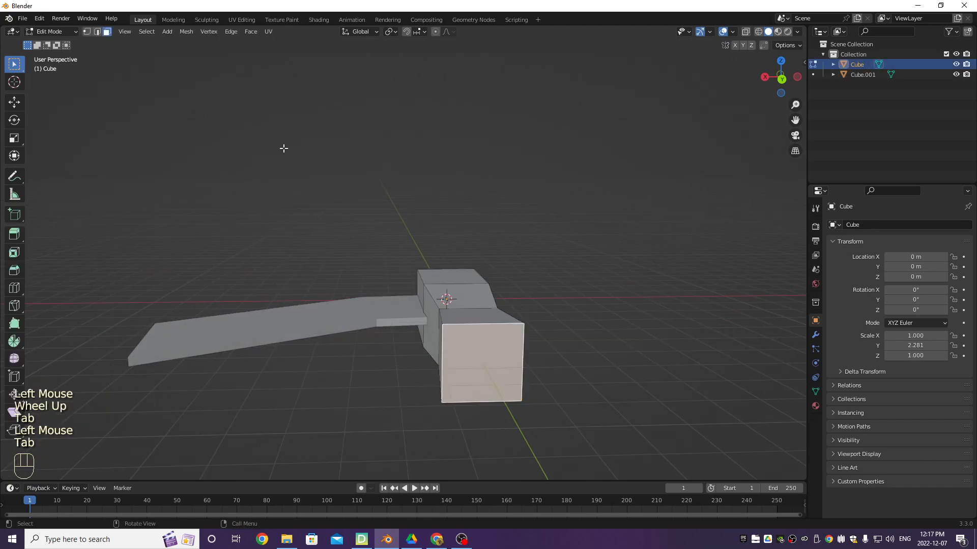
right_click(487, 364)
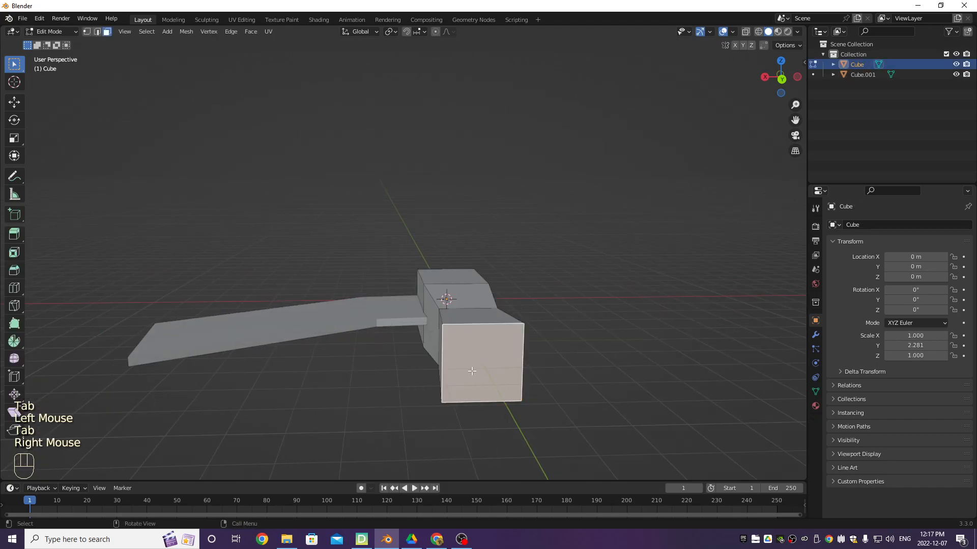
key(shift+s)
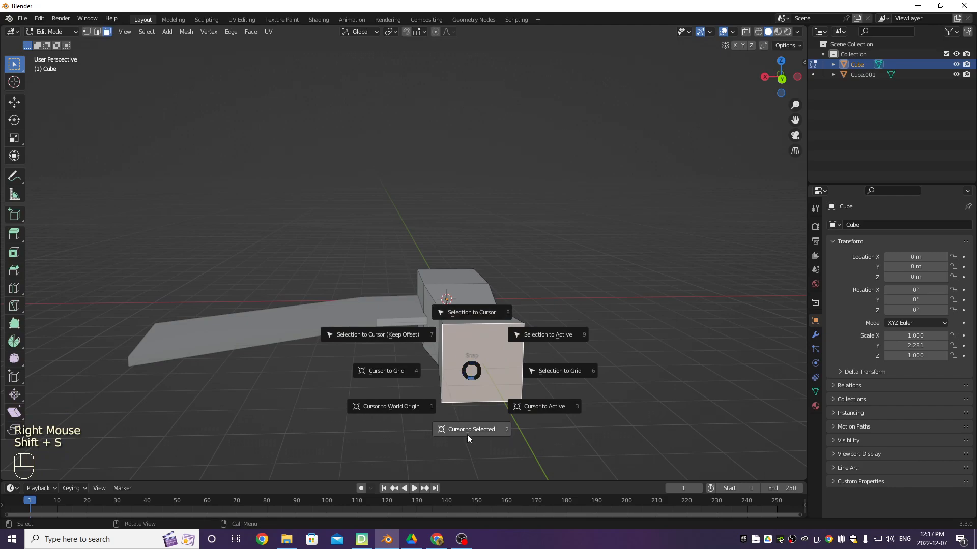
click(467, 434)
Step: Add a 16-vertex cylinder to the fuselage mesh at the 3D cursor
key(Tab)
key(shift+a)
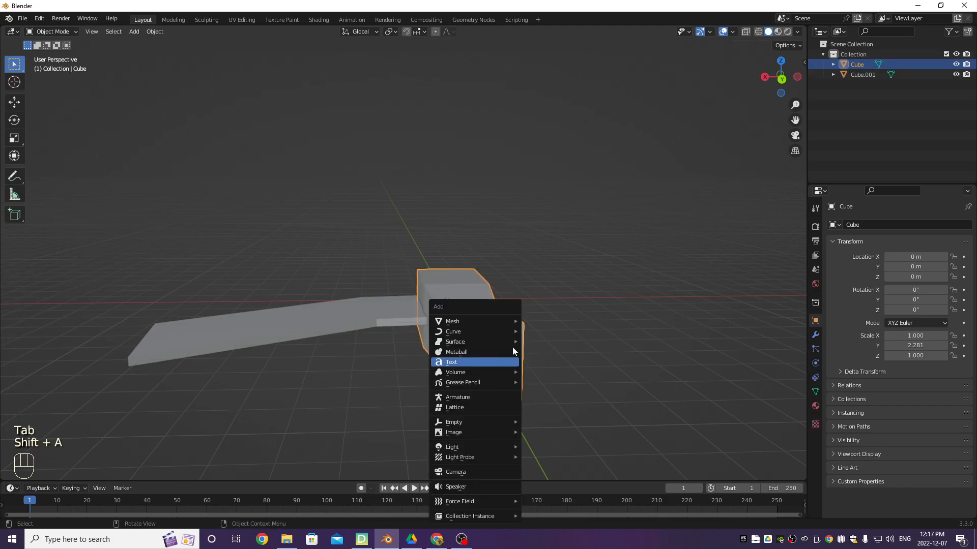
key(Tab)
key(shift+a)
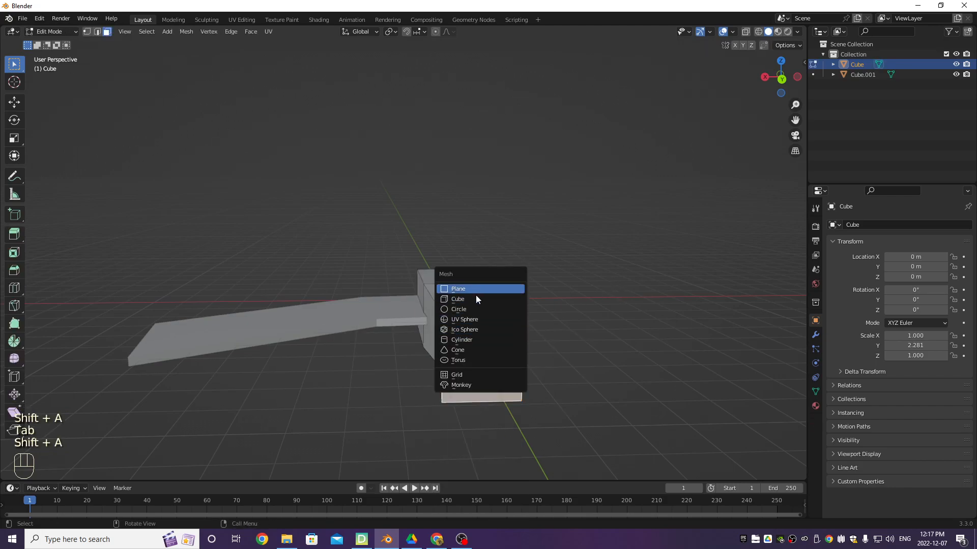
click(474, 339)
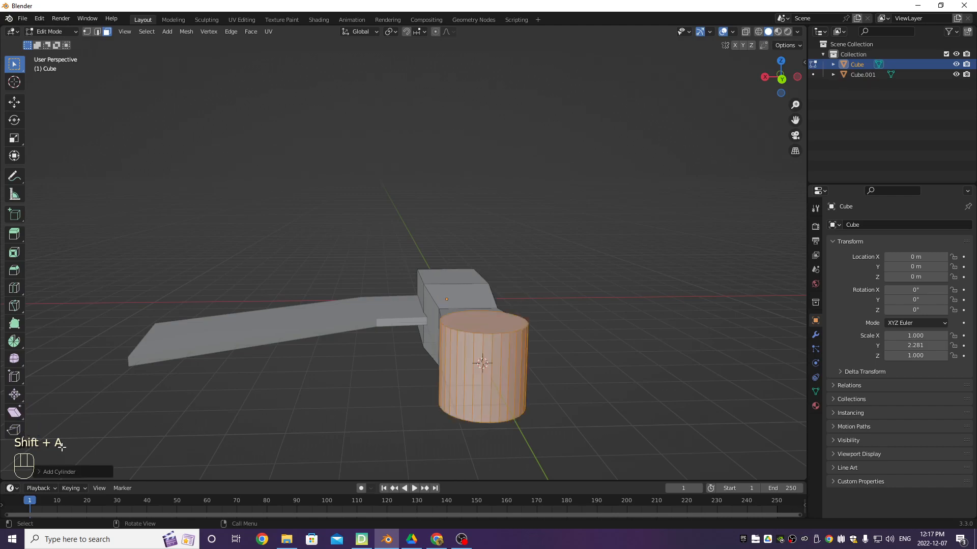
click(40, 472)
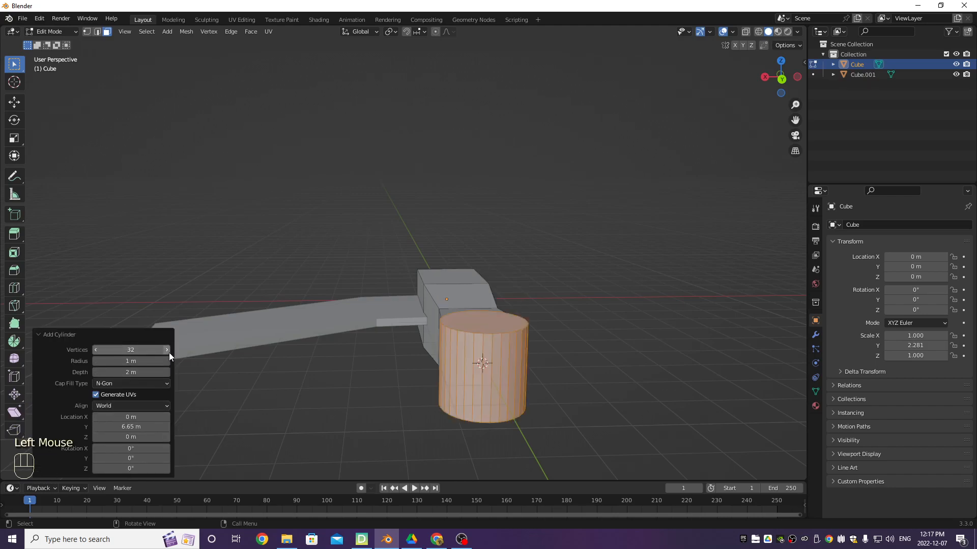
double_click(128, 351)
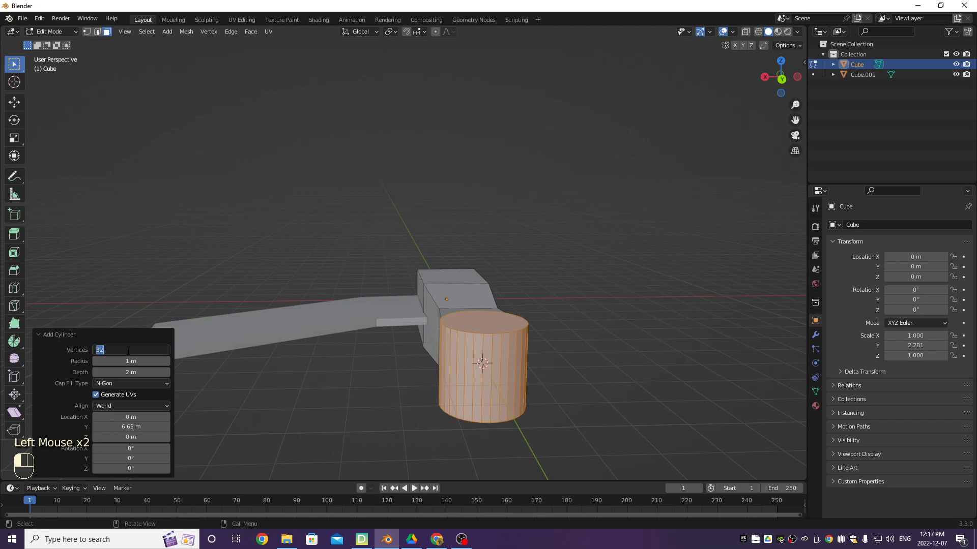
text(16)
key(Return)
Step: Rotate the cylinder 90° about the global X axis so that it points along the fuselage
middle_drag(371, 388, 451, 380)
key(r)
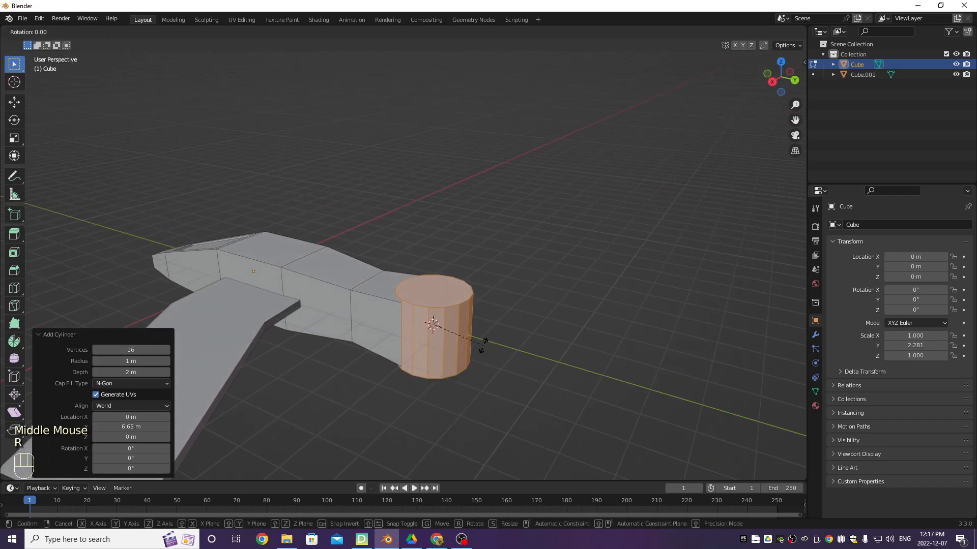
key(x)
key(9)
key(0)
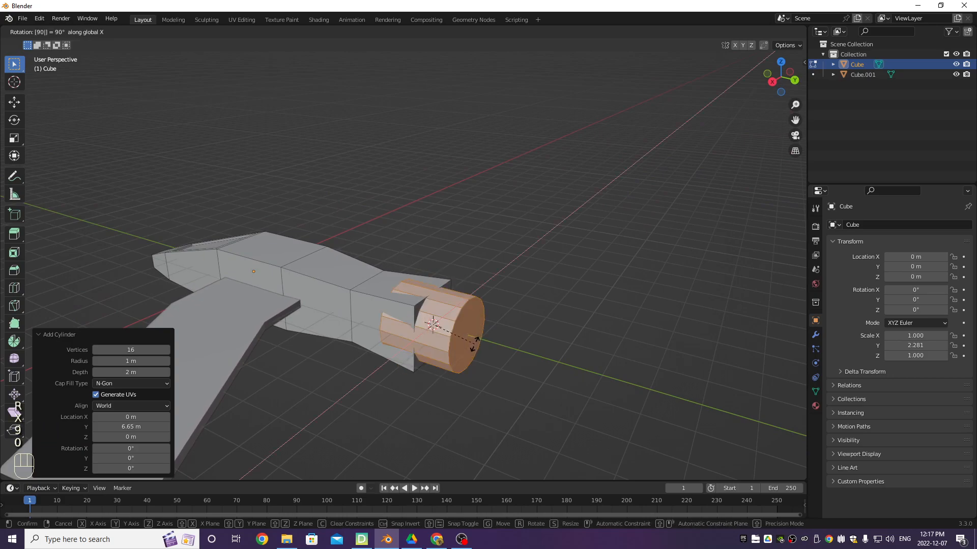
key(Return)
Step: Scale the cylinder to about 0.75 and flatten it along Y into a thin disc
scroll(523, 305, up, 1)
middle_drag(523, 305, 626, 326)
key(s)
click(621, 301)
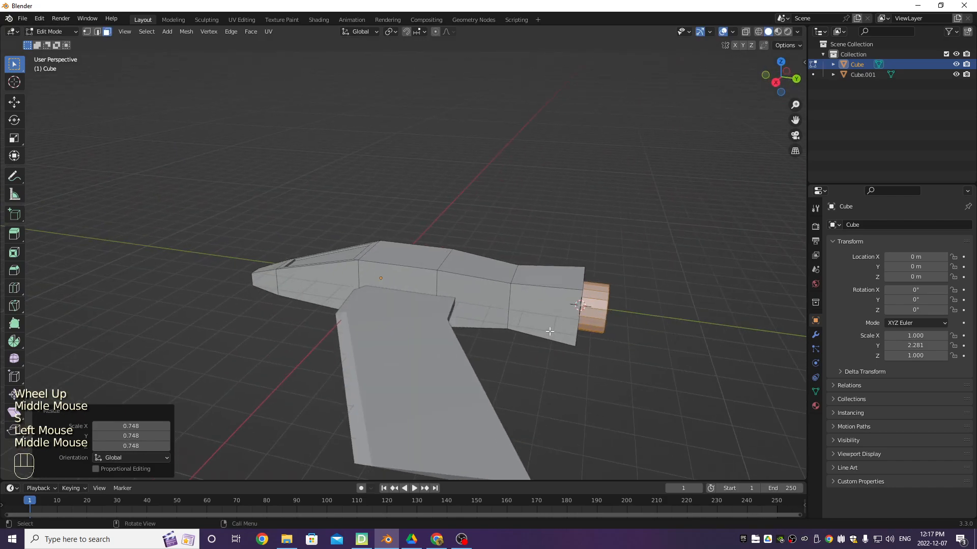
key(s)
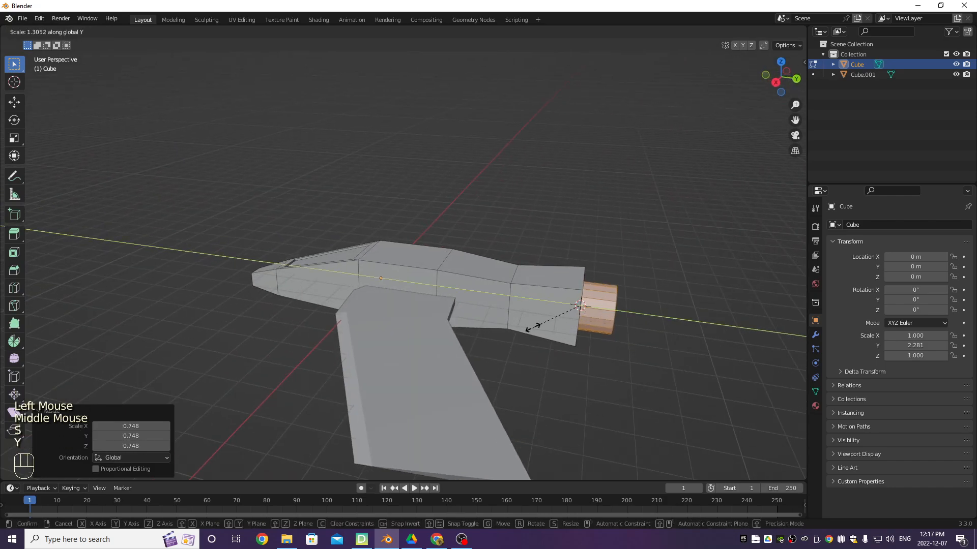
key(y)
click(575, 310)
Step: Move the disc about 1.83 m along Y and about -1.73 m back, so it protrudes slightly from the tail
key(g)
key(y)
click(642, 333)
middle_drag(643, 334, 602, 356)
middle_drag(602, 355, 593, 356)
key(g)
key(y)
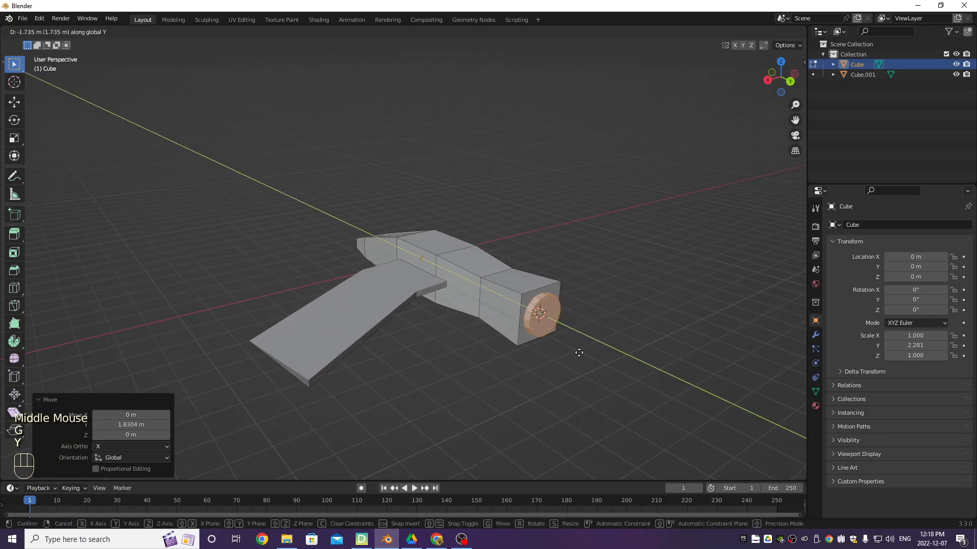
click(578, 352)
Step: Scale the disc's outer face to about 0.84 to taper the engine nozzle
shift+middle_drag(579, 352, 366, 285)
scroll(450, 349, up, 2)
middle_drag(366, 285, 266, 218)
scroll(301, 215, up, 1)
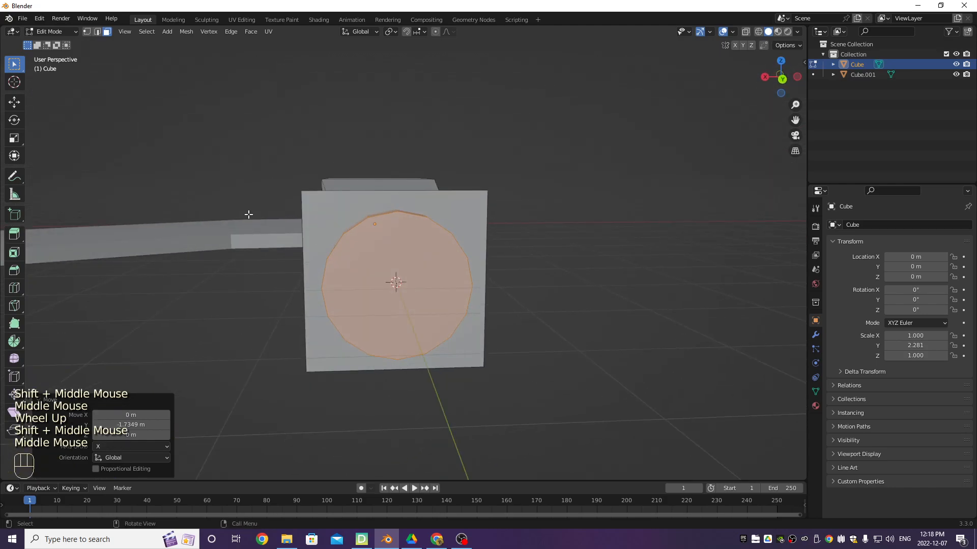
click(382, 266)
key(s)
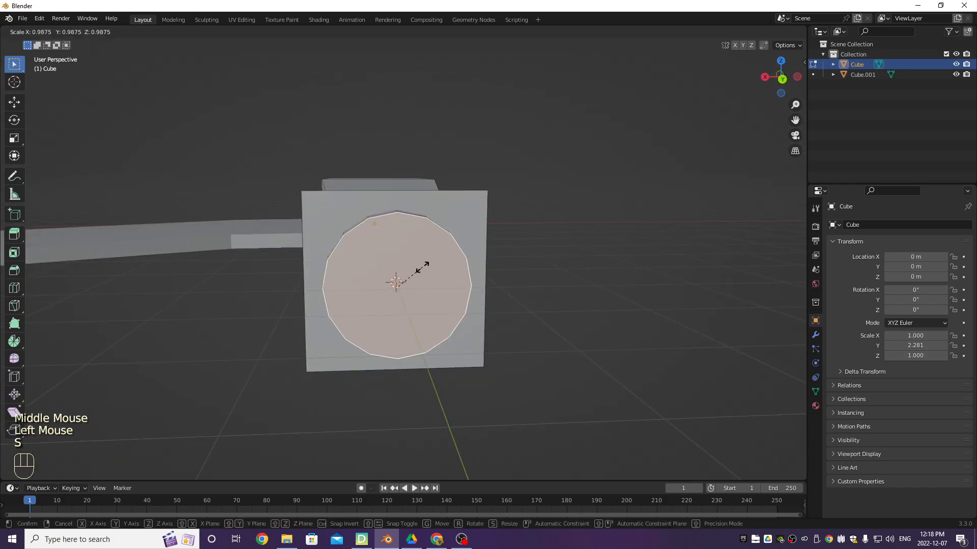
click(416, 270)
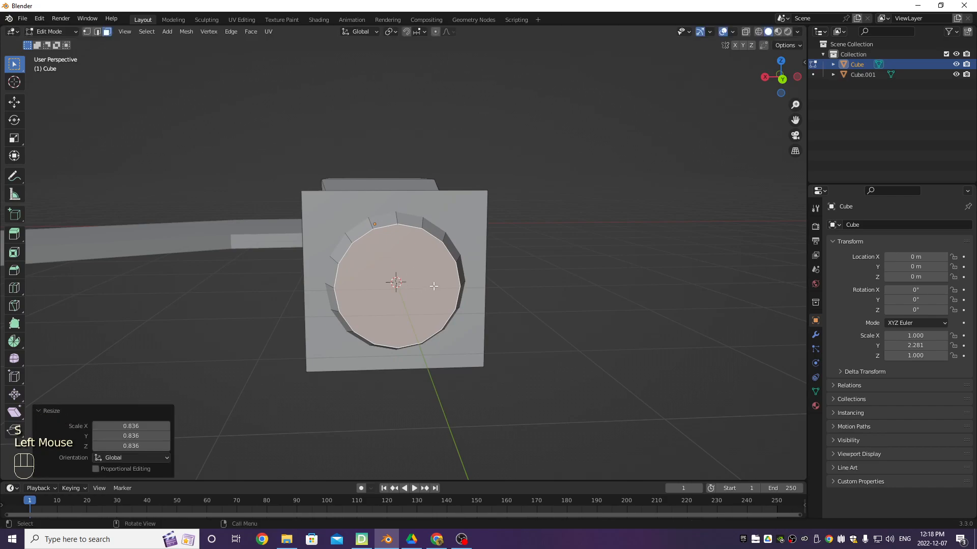
Step: Inset the nozzle's outer face by about 0.095 m and push it in about 0.051 m along Y
key(i)
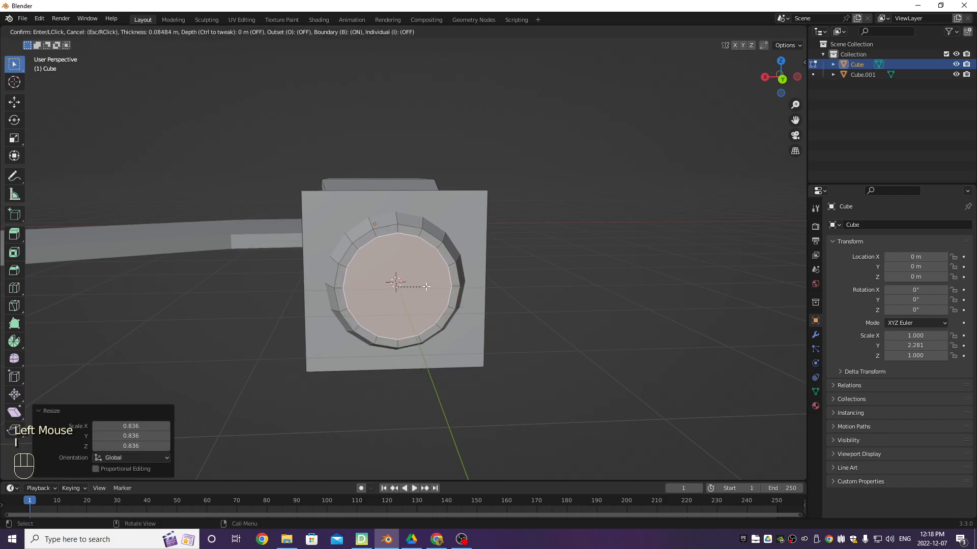
click(425, 288)
key(g)
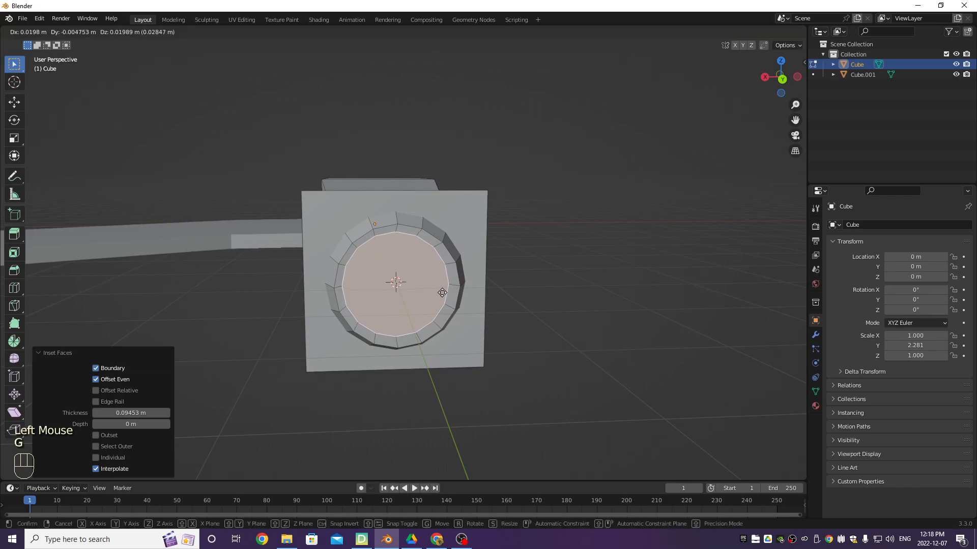
key(y)
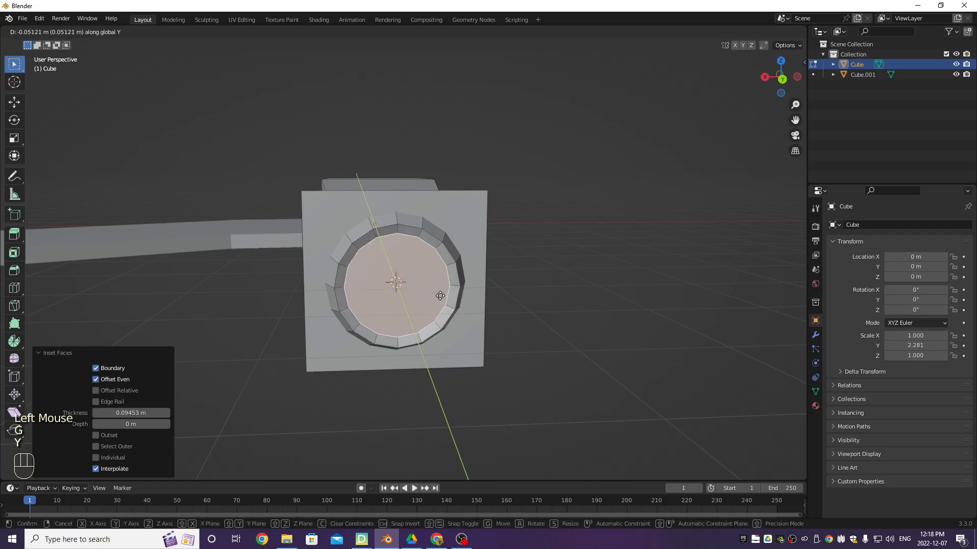
click(440, 295)
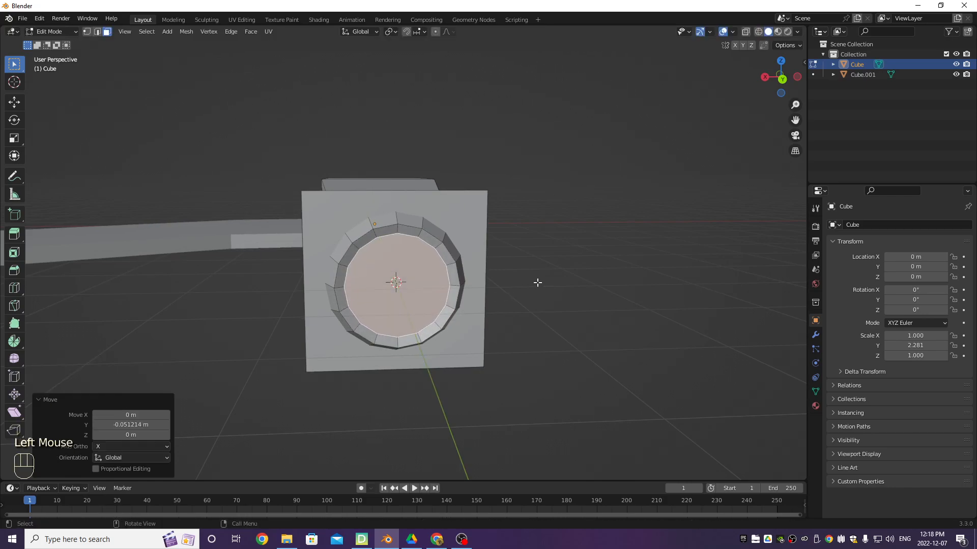
Step: Inset the nozzle face again by about 0.119 m and pull it out about 0.037 m along Y
key(i)
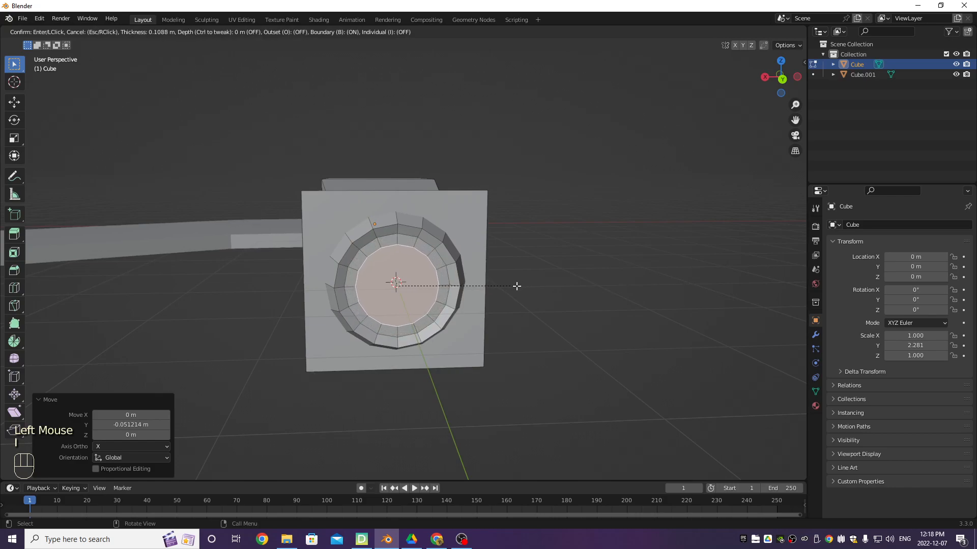
click(516, 286)
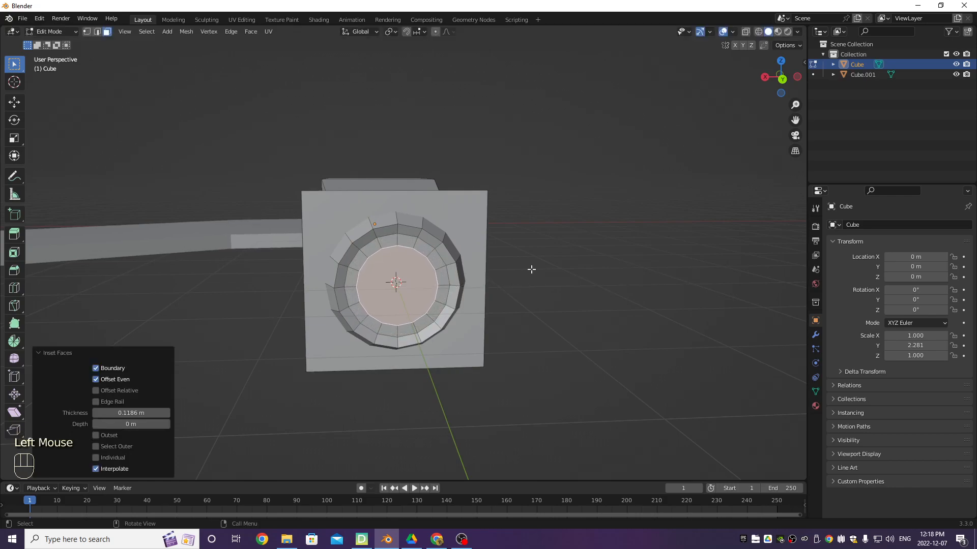
middle_drag(504, 289, 570, 296)
key(g)
key(y)
click(542, 303)
Step: Inset the nozzle face by about 0.188 m and push it inward about 0.211 m along Y
key(i)
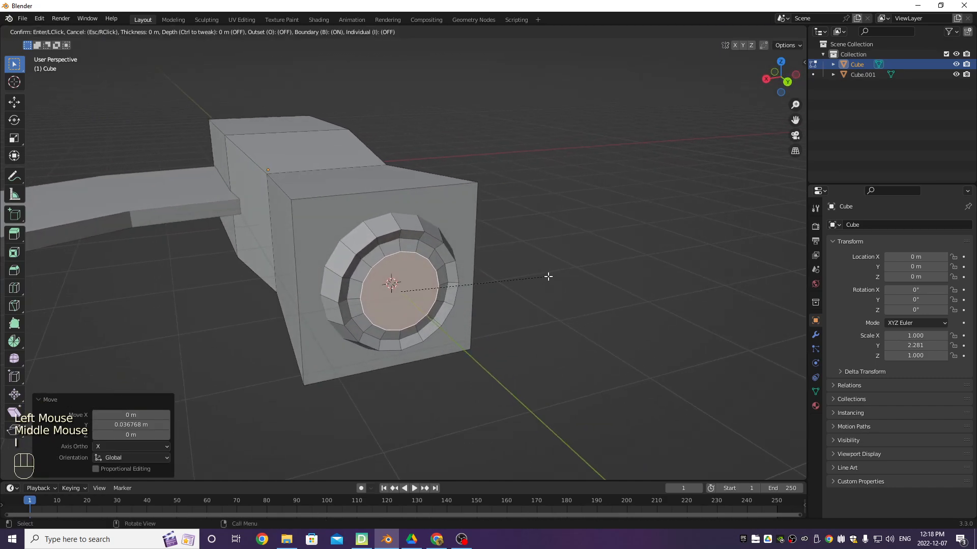
click(518, 291)
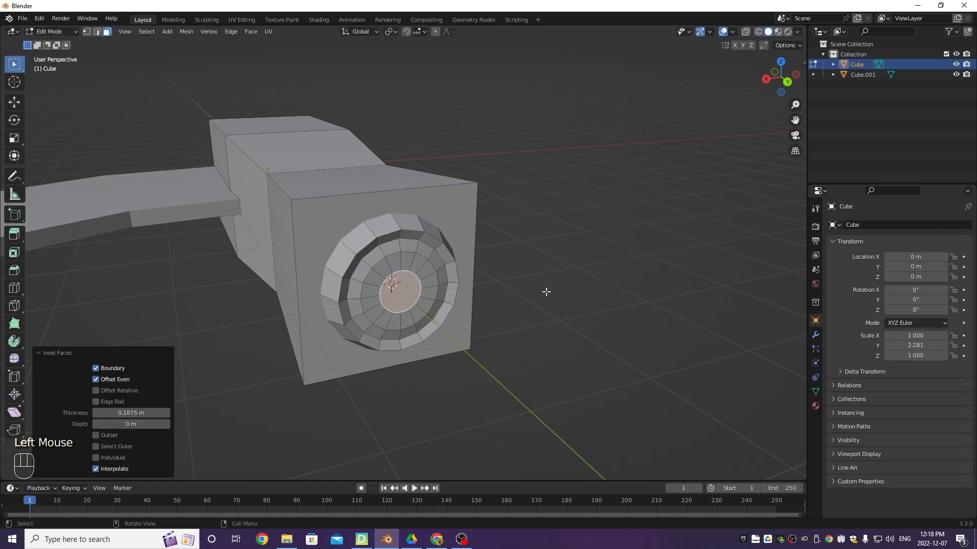
key(g)
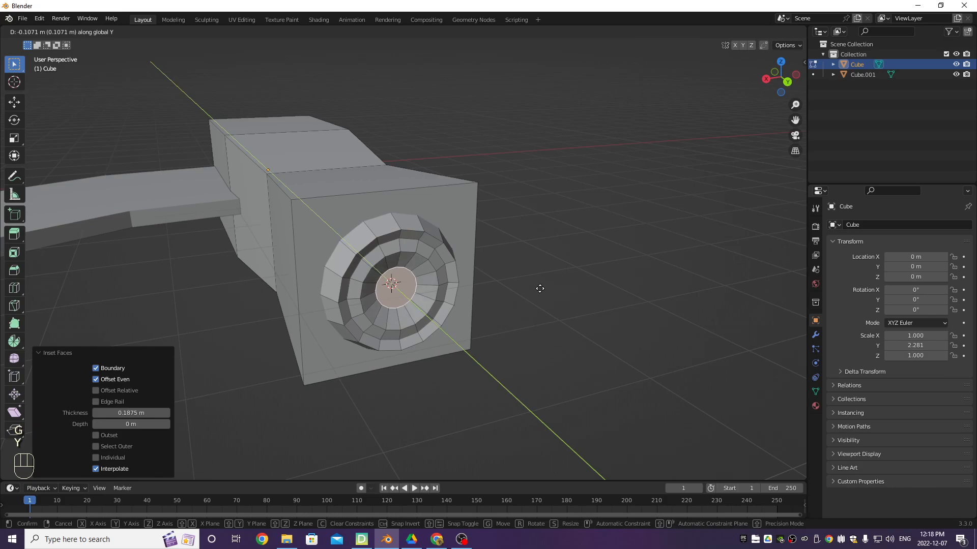
key(y)
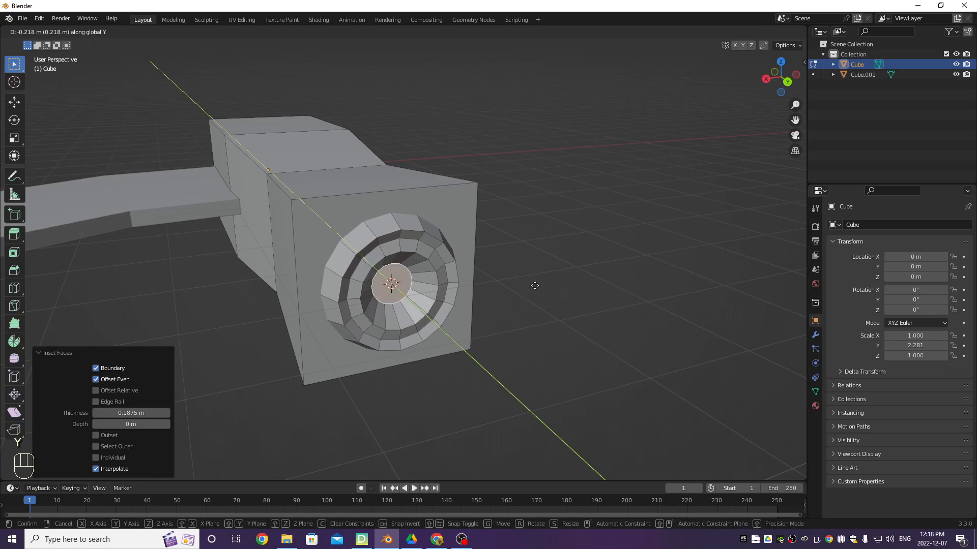
click(535, 286)
Step: Poke the innermost nozzle face and pull its centre vertex outward along Y to form a pointed cone
scroll(394, 290, up, 2)
middle_drag(402, 294, 395, 280)
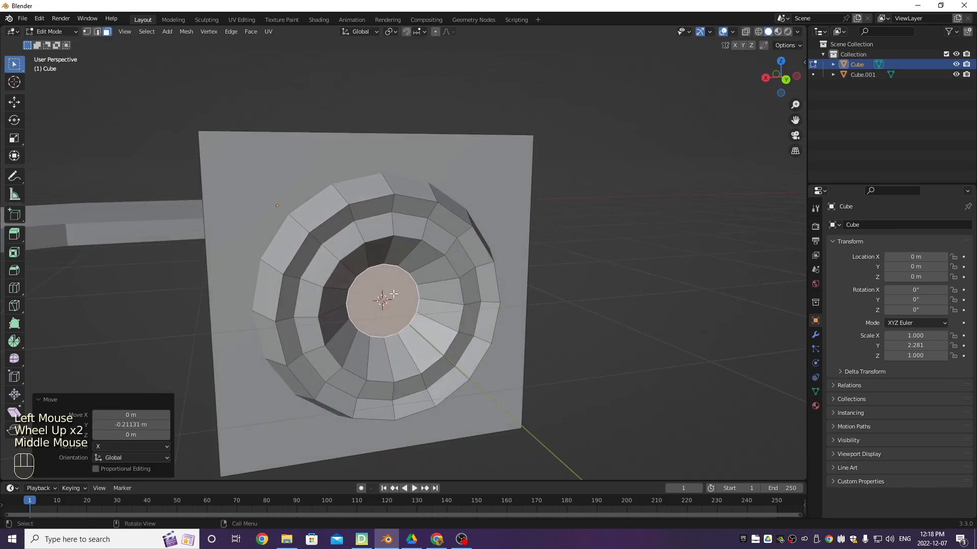
right_click(395, 278)
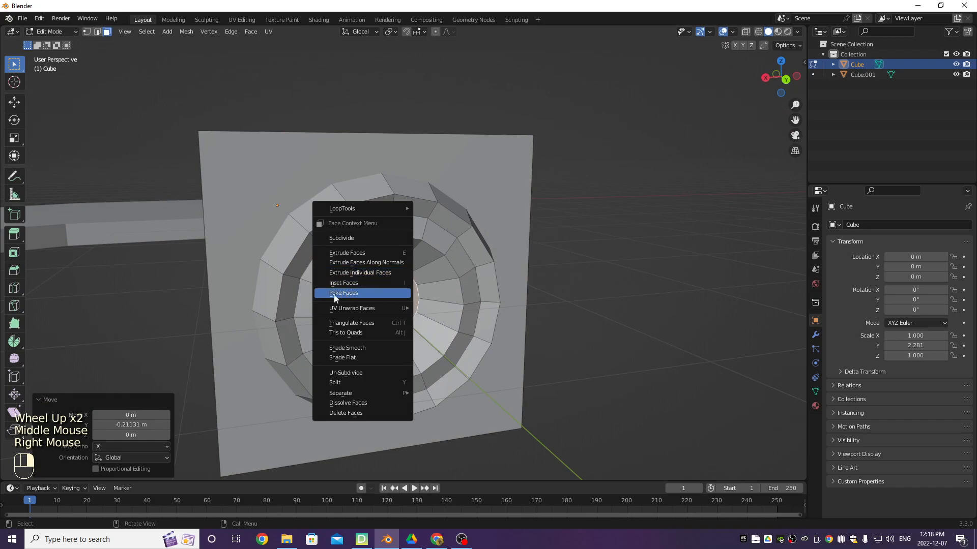
click(364, 294)
middle_drag(365, 294, 344, 261)
key(Tab)
key(Tab)
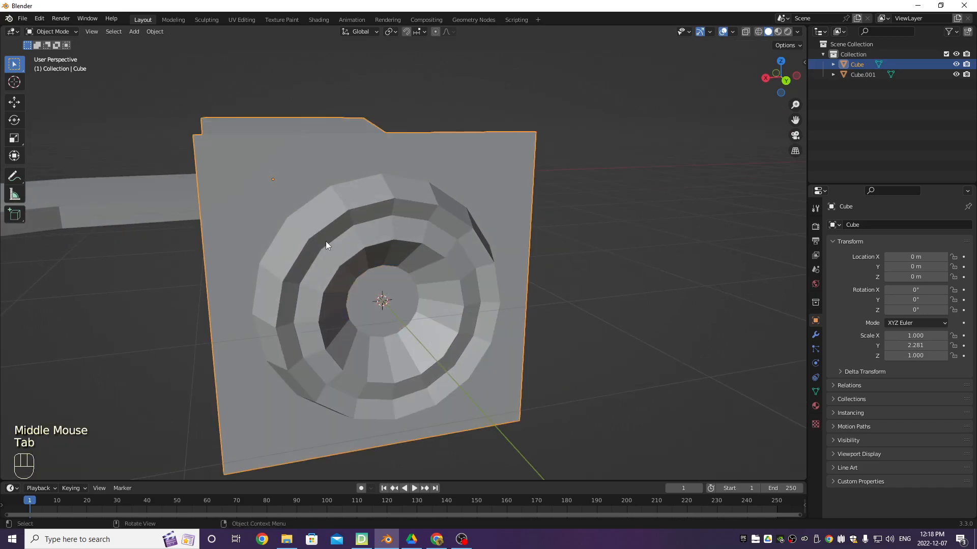
click(88, 32)
click(382, 301)
middle_drag(470, 371, 356, 305)
key(g)
key(y)
click(498, 387)
Step: Select the four corner vertices of the tail's rear face and bevel them by about 0.274 m, affecting vertices only
scroll(547, 349, down, 2)
middle_drag(356, 305, 437, 336)
middle_drag(437, 336, 378, 310)
middle_drag(454, 258, 443, 282)
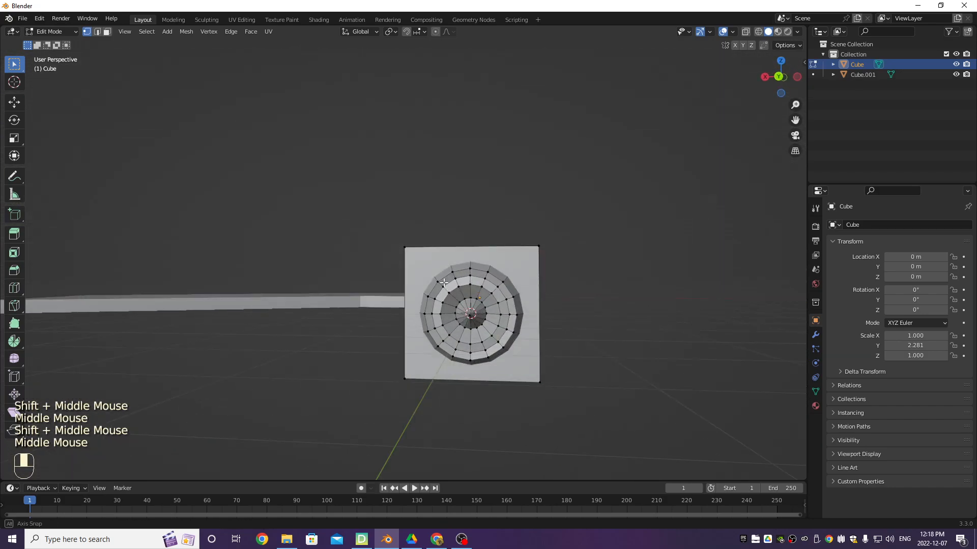
middle_drag(489, 316, 506, 342)
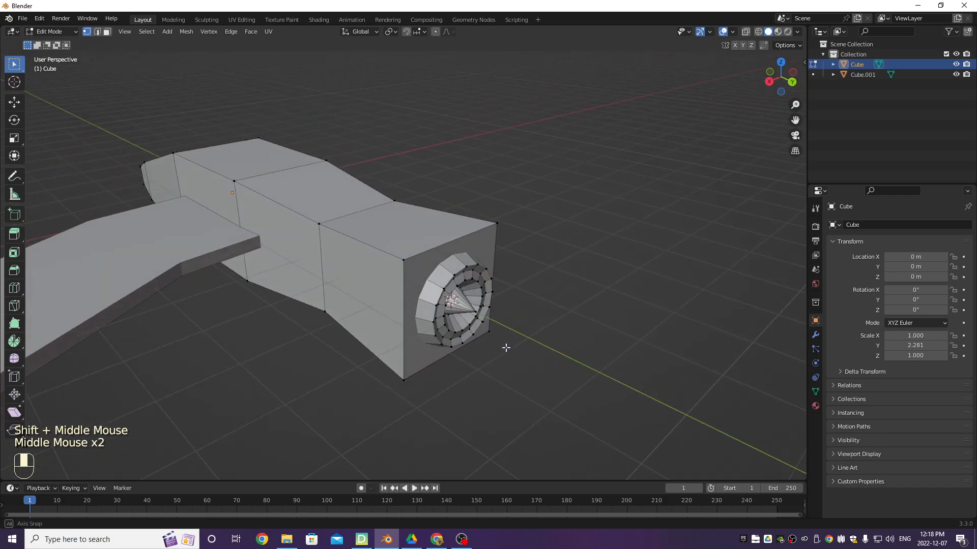
scroll(438, 295, up, 2)
click(400, 263)
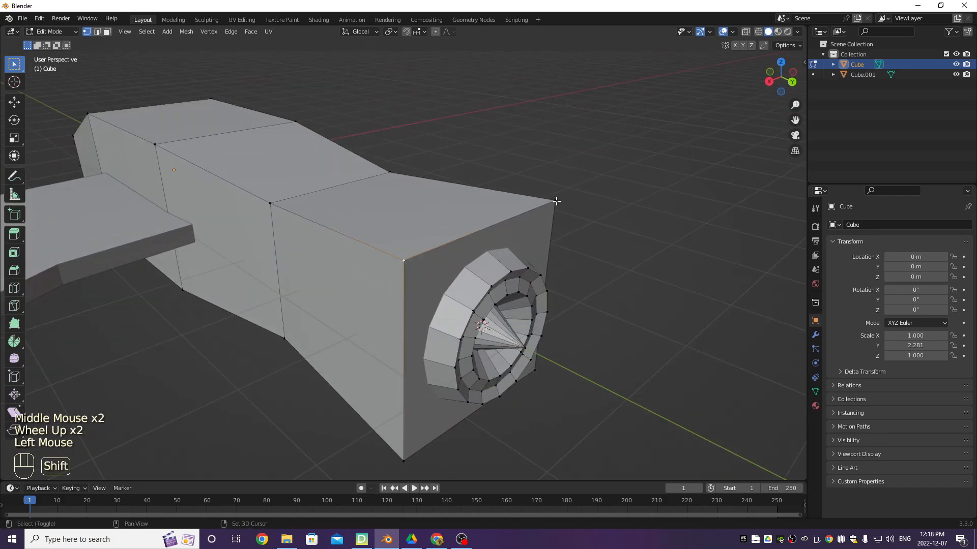
shift+click(556, 201)
middle_drag(427, 449, 562, 410)
shift+click(580, 398)
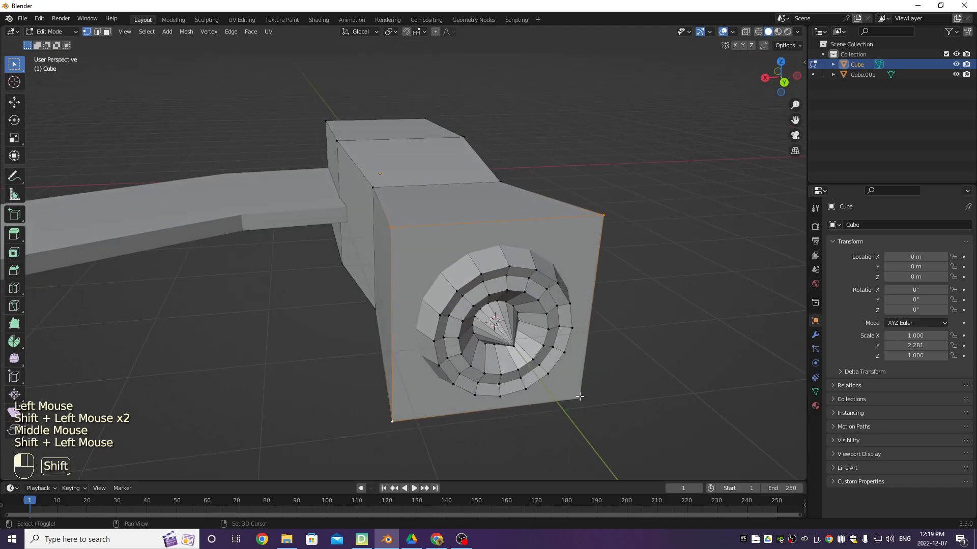
click(14, 272)
drag(514, 346, 420, 320)
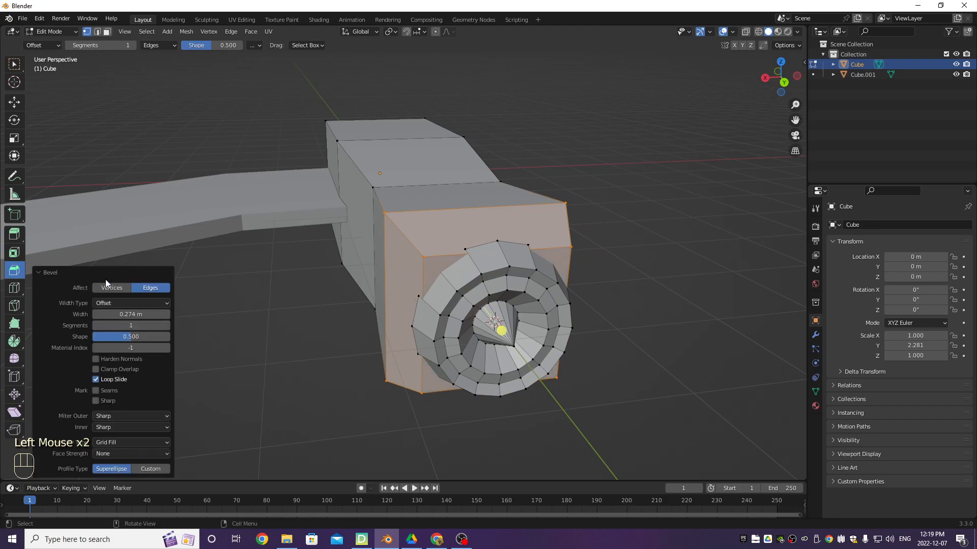
click(37, 273)
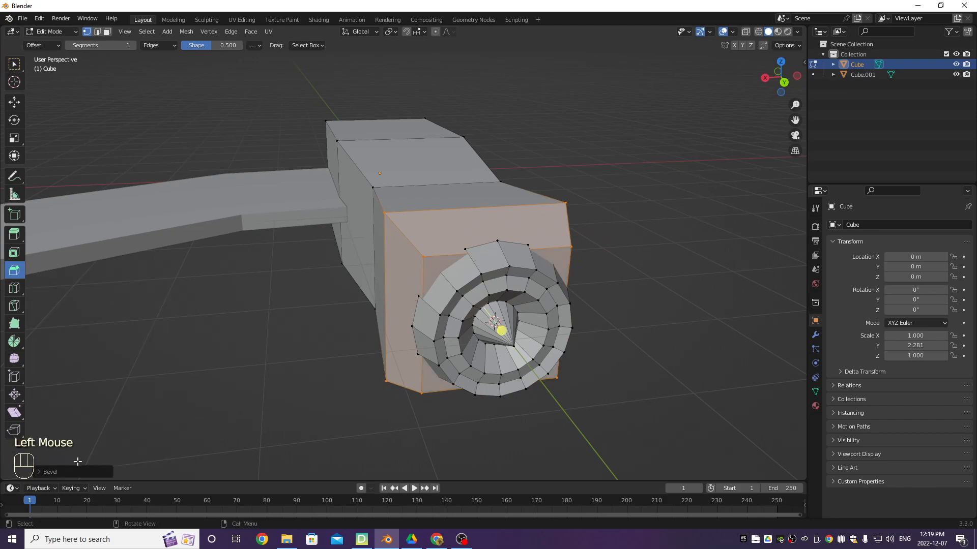
click(40, 472)
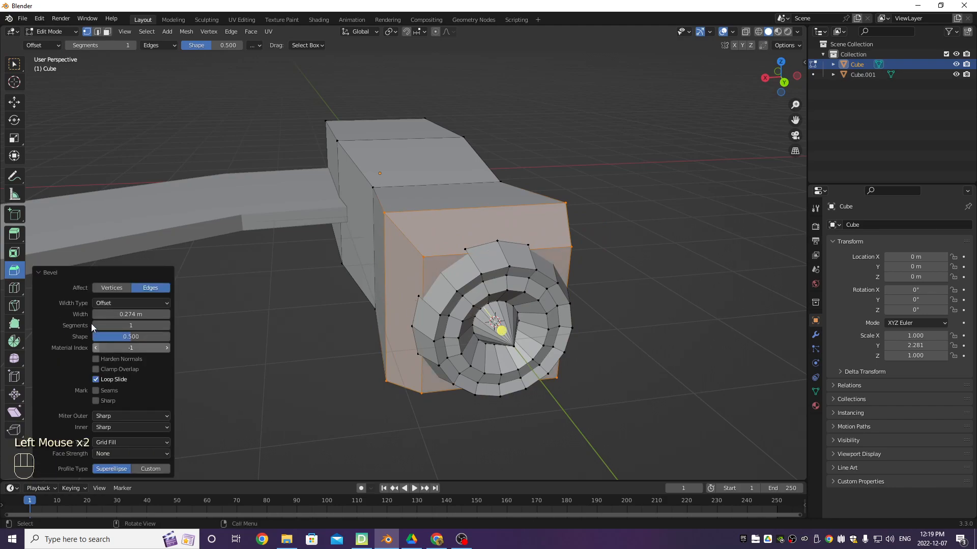
click(111, 288)
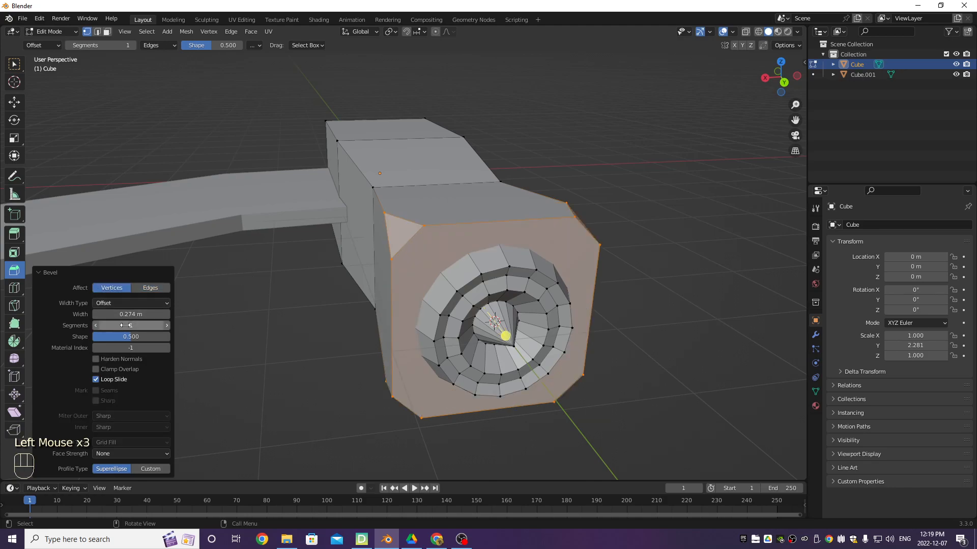
Step: Set the tail corner bevel to 3 segments, clamp its overlap and widen it to about 2.34 m
drag(130, 324, 206, 314)
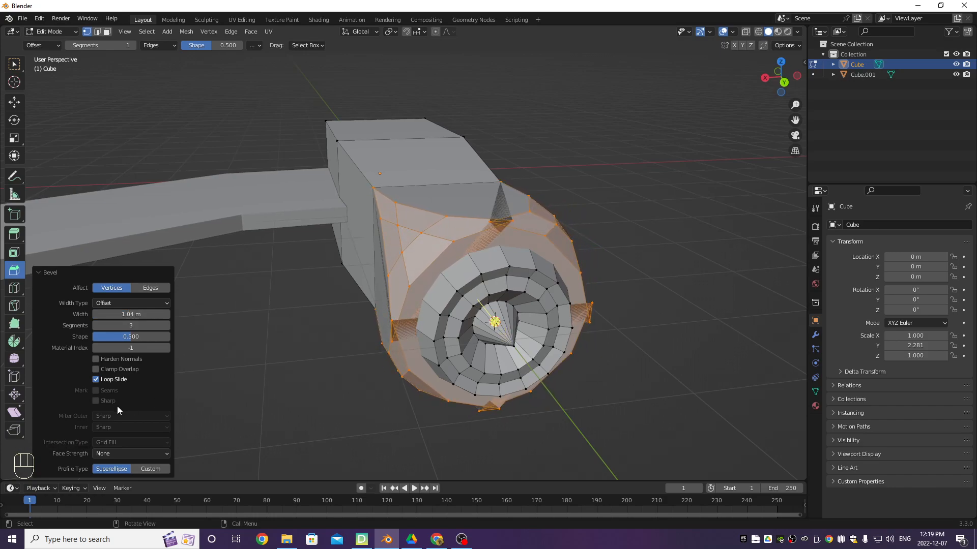
click(103, 371)
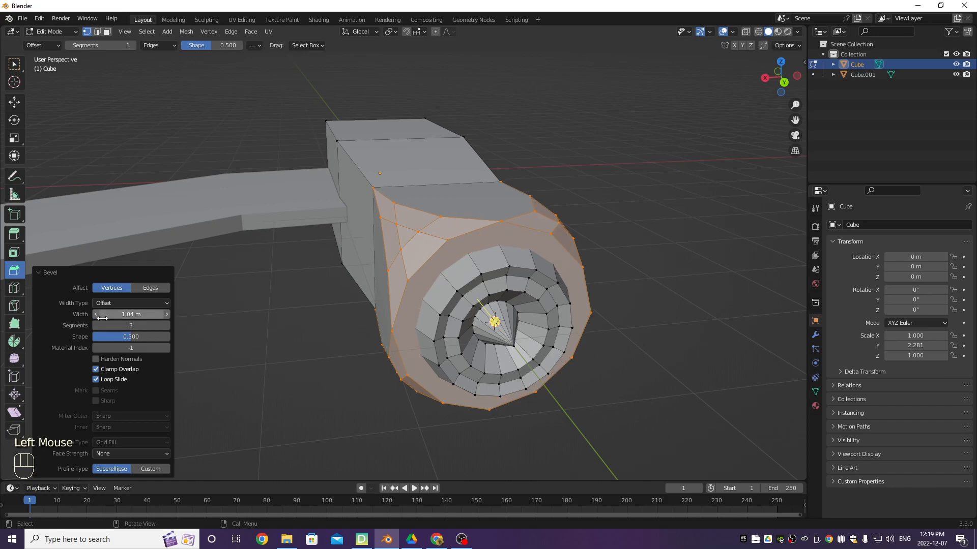
drag(130, 314, 253, 314)
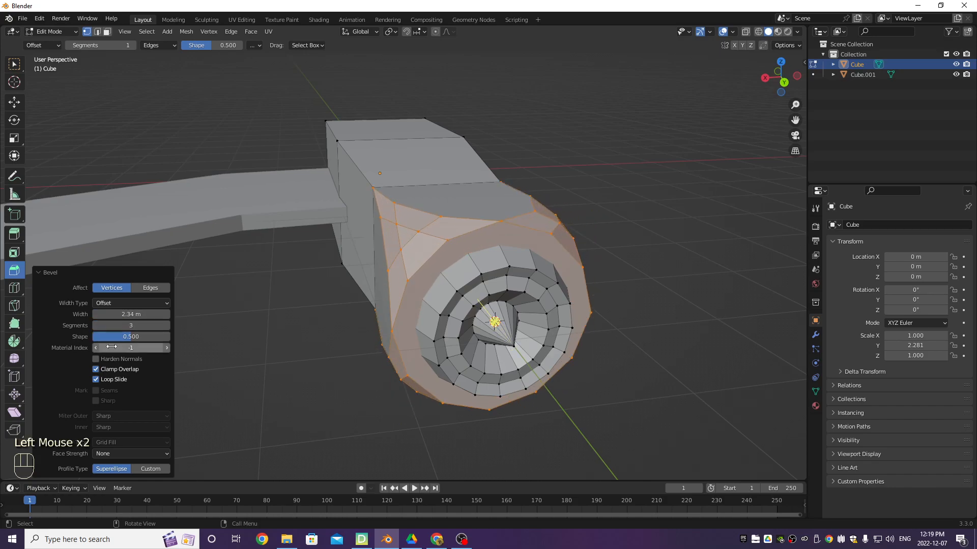
Step: Compare different segment counts for the tail's vertex bevel and keep a count that rounds the rear
middle_drag(318, 311, 280, 315)
click(101, 326)
click(101, 326)
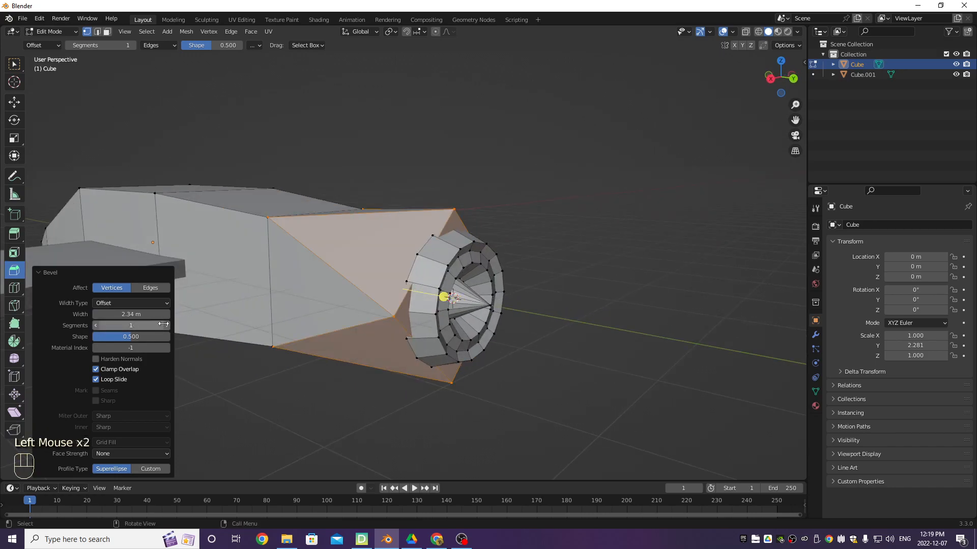
click(167, 325)
click(167, 325)
click(167, 325)
click(167, 326)
click(97, 325)
click(97, 325)
click(97, 325)
middle_drag(175, 326, 150, 340)
click(167, 325)
mouse_move(150, 340)
mouse_down()
mouse_move(138, 339)
mouse_move(148, 340)
mouse_up()
Step: Deselect the bevelled geometry and examine the rounded tail and the whole ship from several angles
middle_drag(356, 330, 381, 247)
scroll(510, 340, up, 3)
scroll(397, 290, down, 3)
middle_drag(396, 290, 458, 265)
click(489, 254)
middle_drag(457, 264, 426, 284)
scroll(407, 285, down, 1)
scroll(407, 284, down, 1)
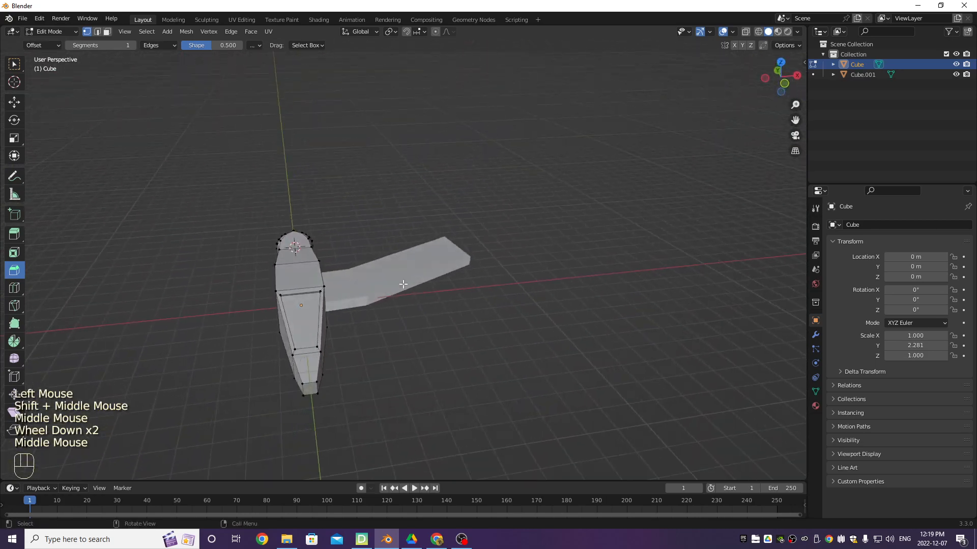
shift+middle_drag(342, 296, 360, 212)
scroll(355, 212, up, 2)
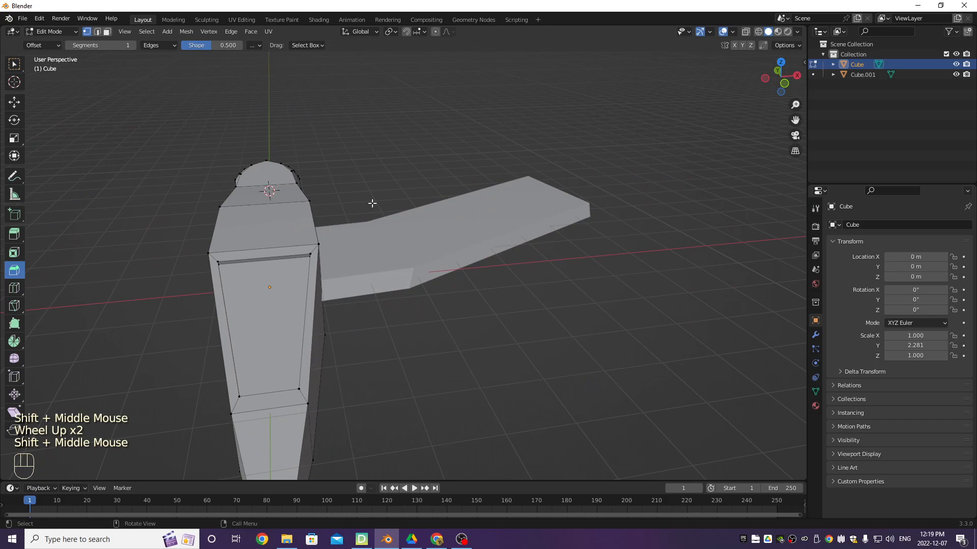
Step: Add a Mirror modifier on the X axis to the wing, using the fuselage as the mirror object
key(Tab)
click(361, 301)
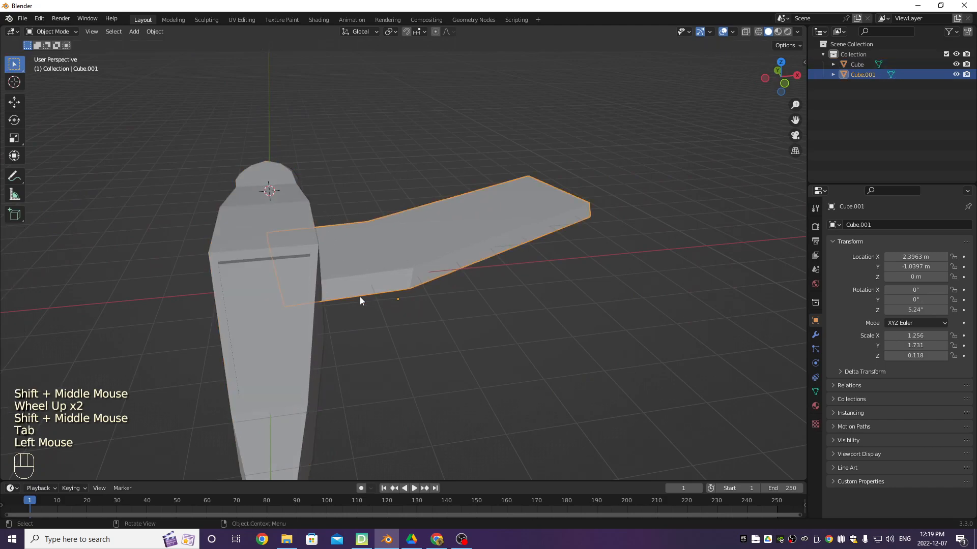
click(815, 334)
click(860, 225)
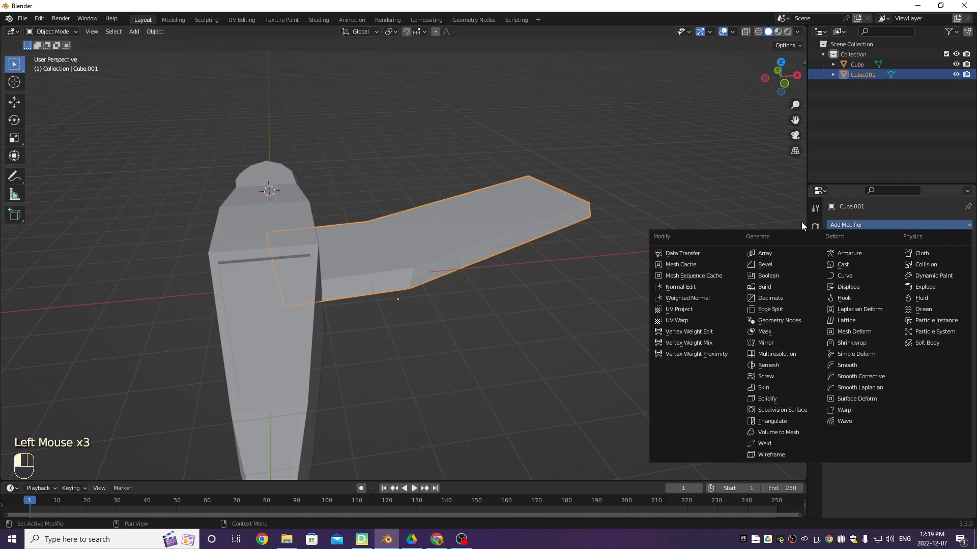
click(788, 343)
scroll(504, 306, down, 2)
shift+middle_drag(504, 306, 513, 331)
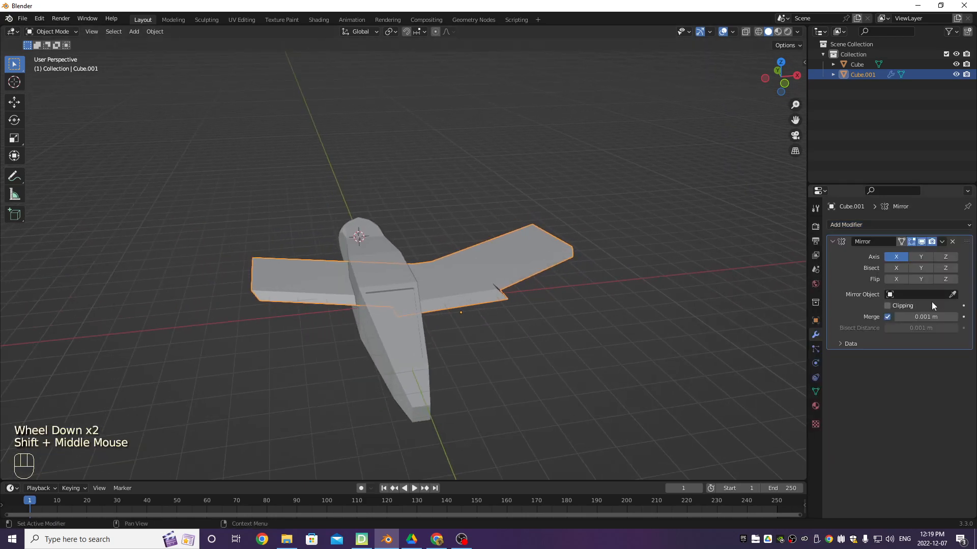
click(953, 296)
click(419, 358)
Step: Mirror the wings across the Z axis too and raise the original wing about 0.44 m along Z
middle_drag(440, 328, 379, 283)
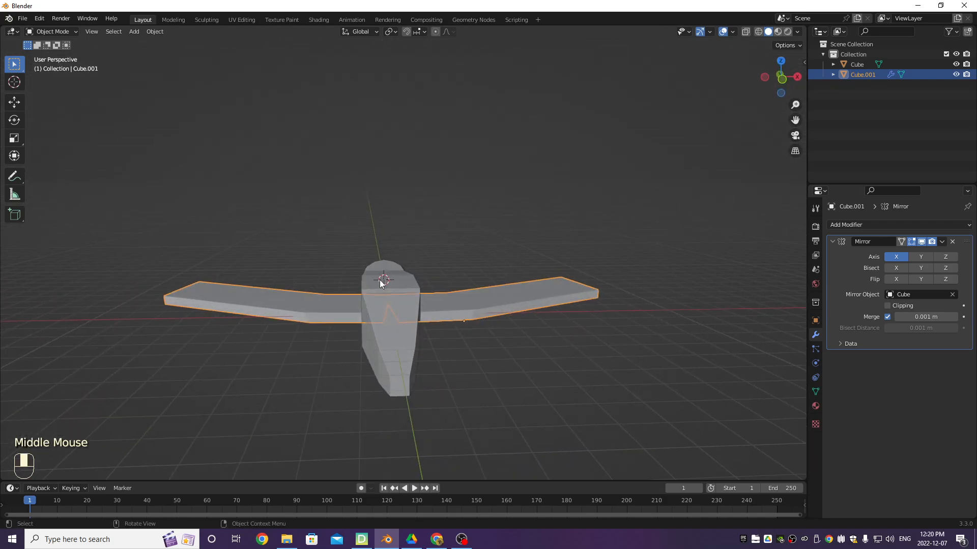
middle_drag(512, 279, 473, 310)
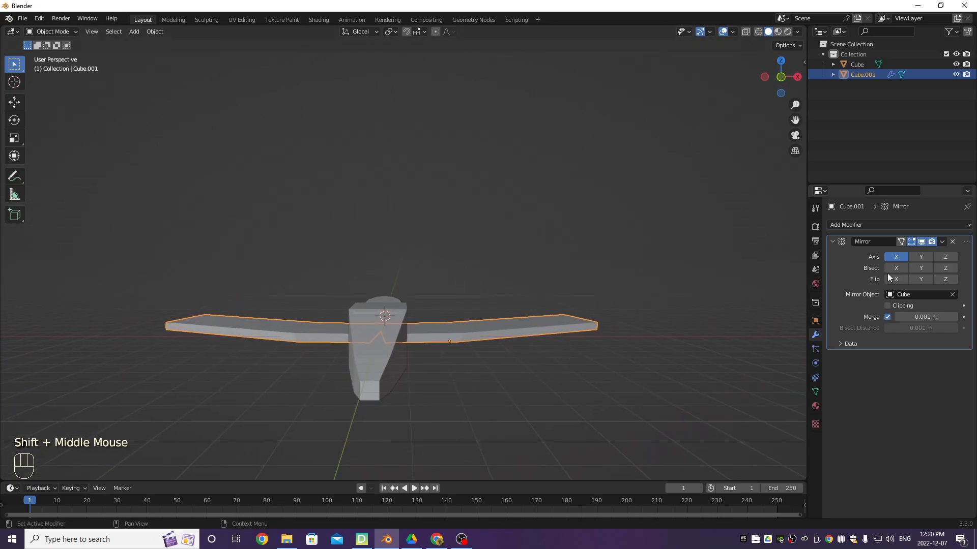
click(945, 257)
scroll(572, 385, up, 2)
key(g)
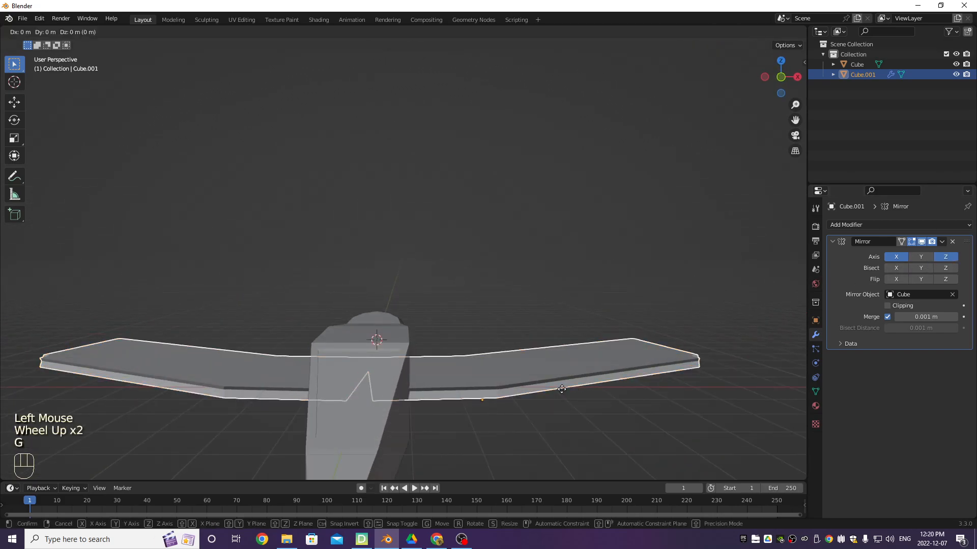
key(z)
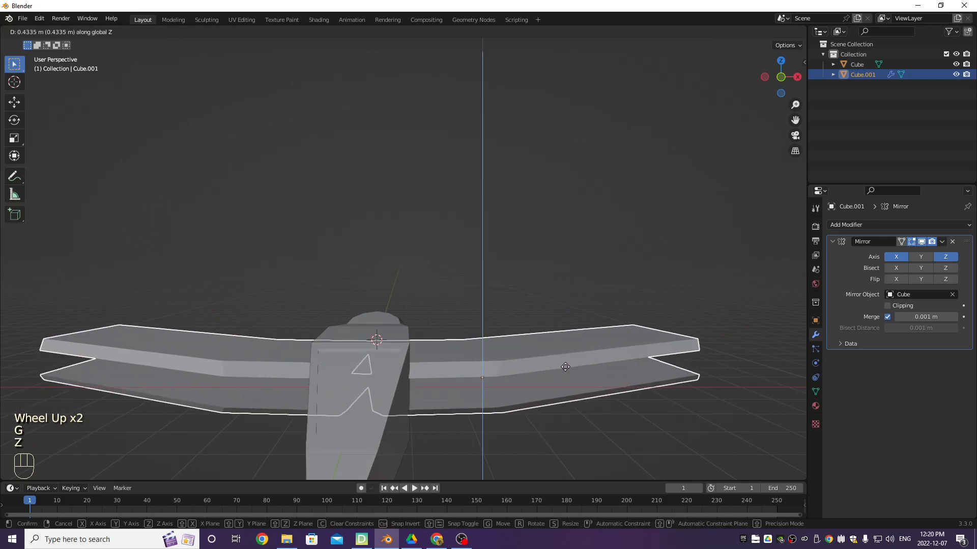
click(625, 373)
Step: Try to tilt the wings slightly about the global Y axis
key(r)
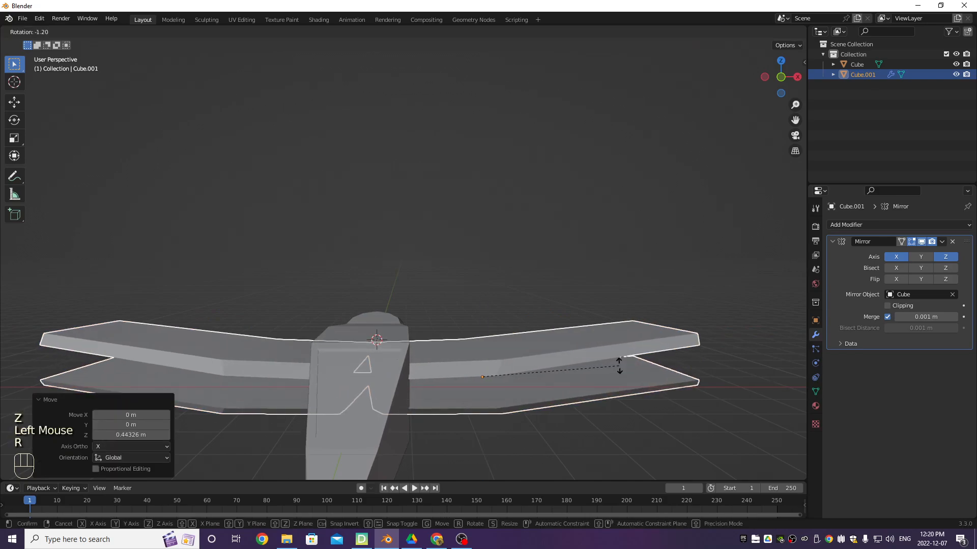
key(z)
key(y)
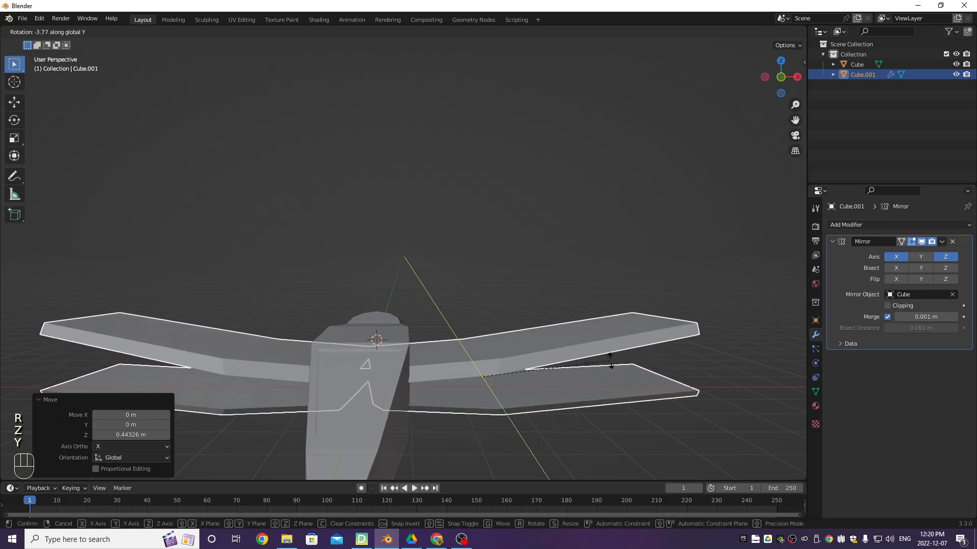
click(565, 380)
shift+middle_drag(564, 381, 563, 288)
scroll(628, 274, down, 2)
Step: Undo the wing's tilt and upward move, and turn off the Mirror modifier's Z axis
key(ctrl+z)
key(ctrl+z)
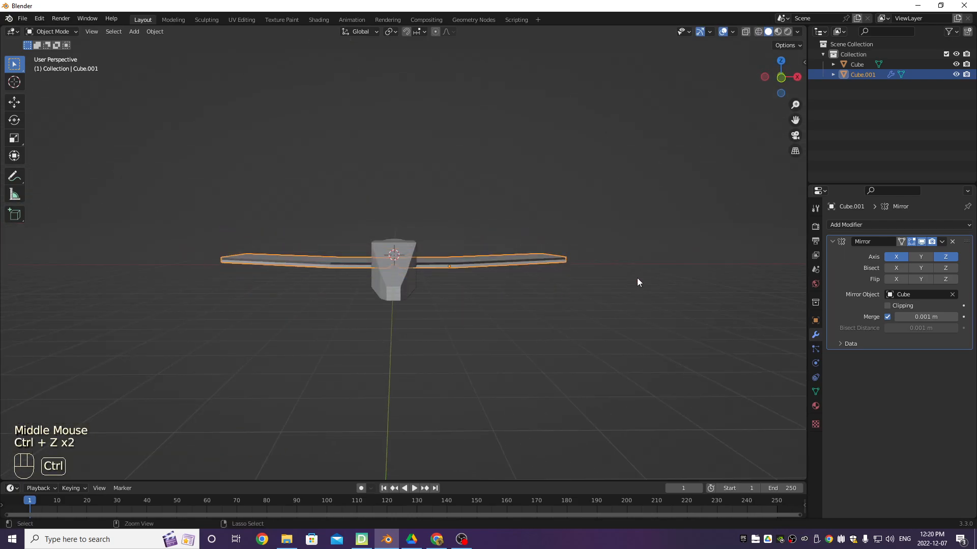
click(945, 256)
scroll(634, 266, up, 2)
middle_drag(633, 266, 554, 152)
click(554, 153)
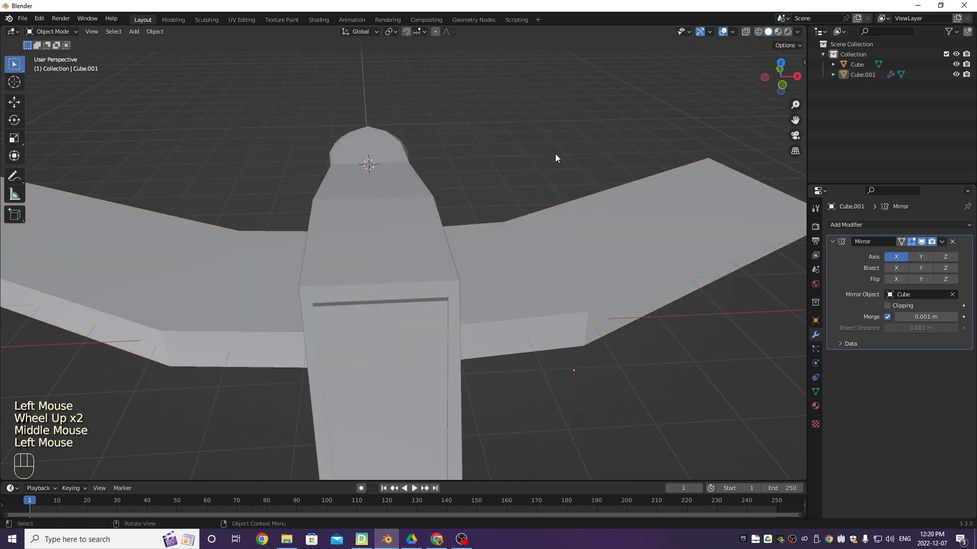
scroll(555, 153, down, 2)
shift+middle_drag(590, 216, 554, 249)
middle_drag(554, 249, 526, 308)
click(468, 294)
middle_drag(468, 294, 514, 296)
key(Tab)
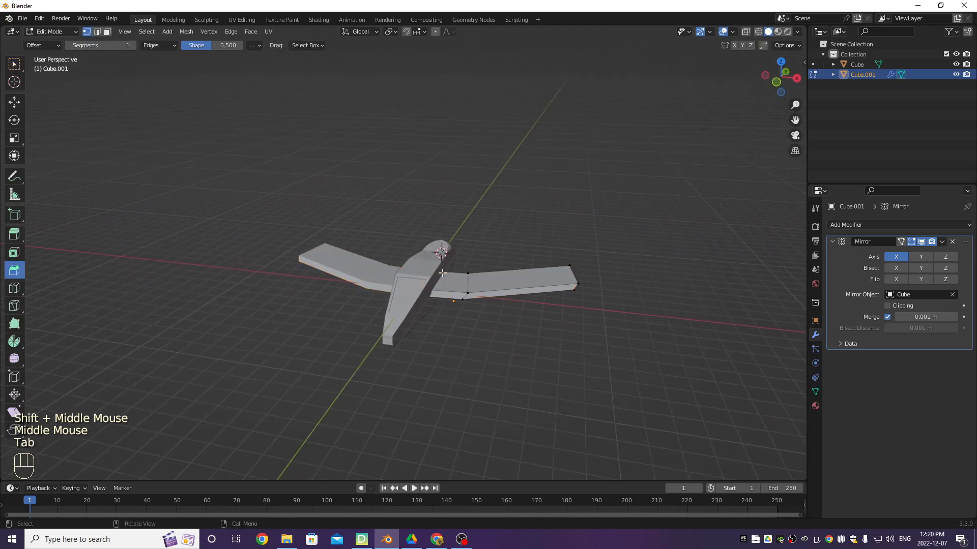
key(Tab)
click(423, 330)
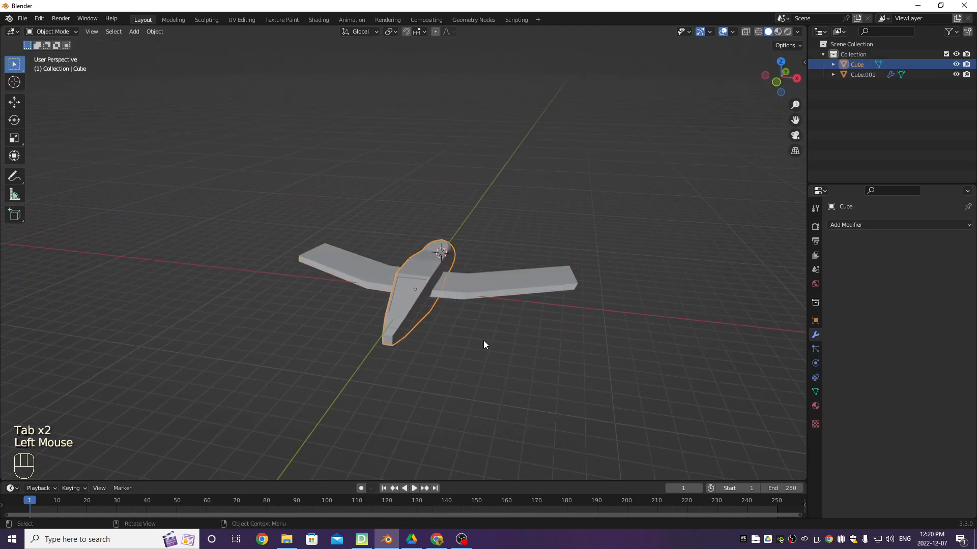
click(501, 255)
Step: Open the fuselage mesh for editing and select the flat front face of the nose in face mode
click(397, 326)
key(Tab)
shift+middle_drag(429, 329, 441, 292)
key(shift+a)
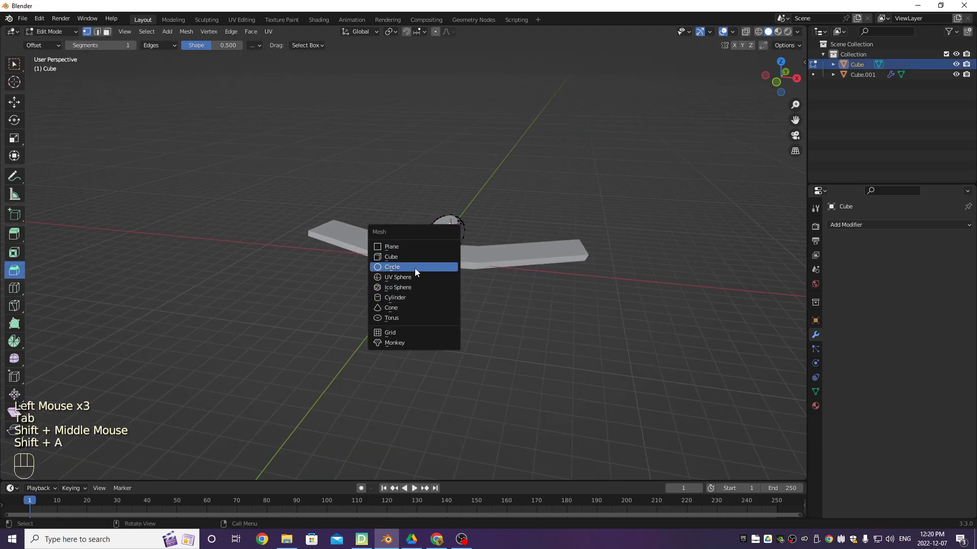
click(327, 219)
key(3)
click(389, 318)
shift+middle_drag(389, 318, 453, 290)
scroll(520, 243, up, 2)
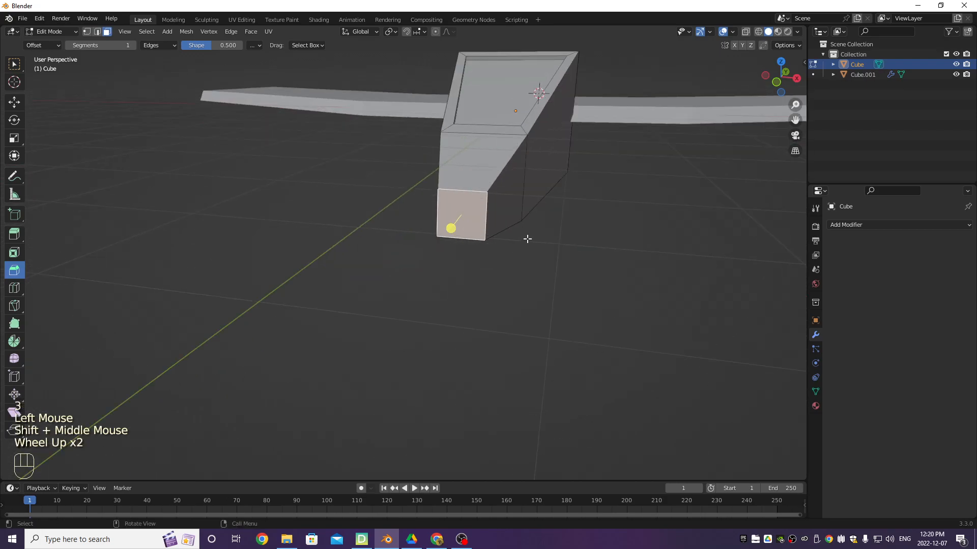
Step: Add a 16-vertex cylinder with 1 m radius and 2 m depth to the fuselage mesh and rotate it 90° about X
key(shift+a)
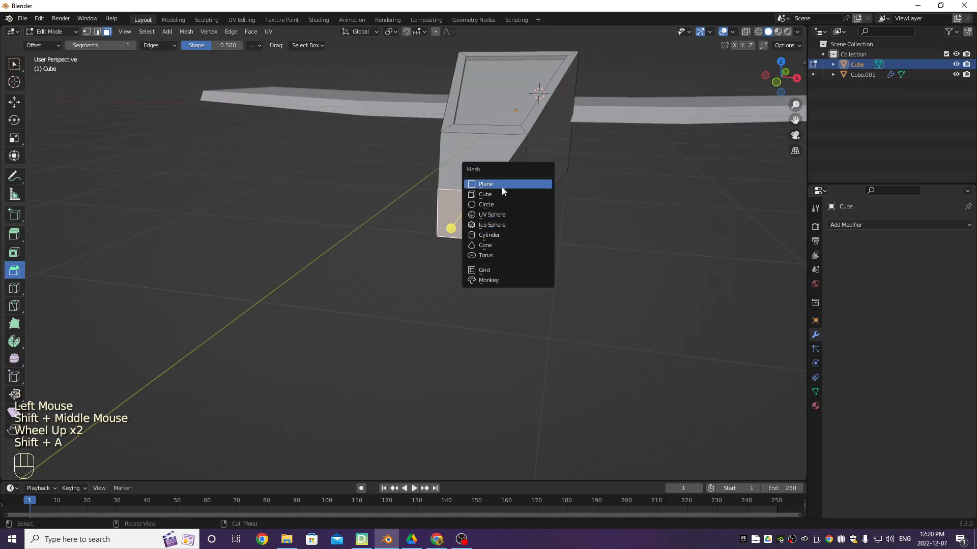
click(508, 233)
scroll(474, 195, down, 1)
scroll(474, 194, down, 1)
shift+middle_drag(474, 195, 396, 250)
key(r)
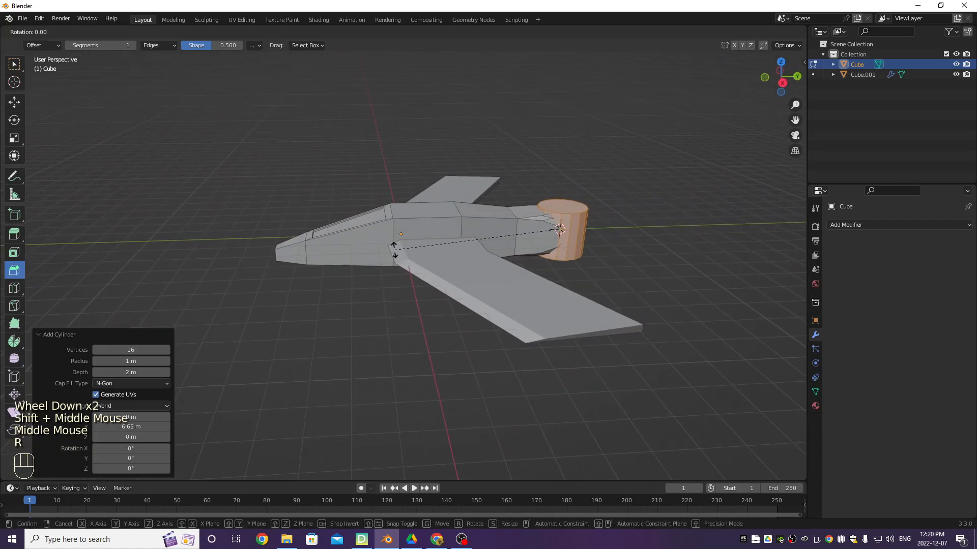
key(x)
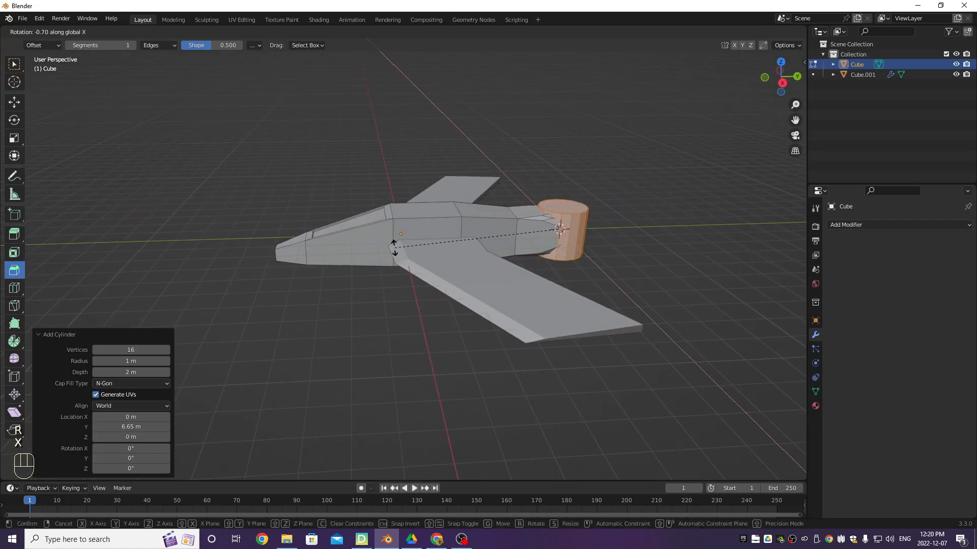
key(9)
key(0)
key(Return)
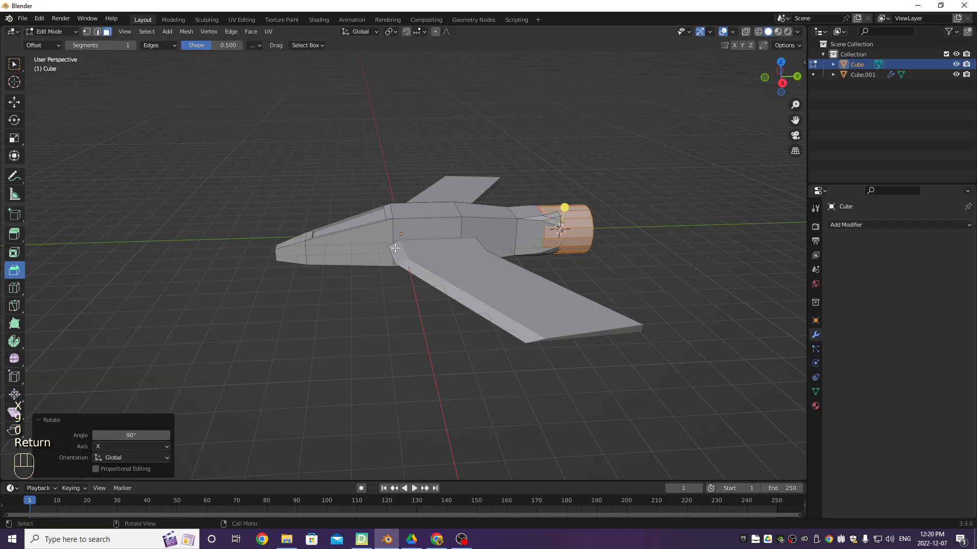
Step: Move the cylinder about -12.94 m along Y so it sits ahead of the nose
key(g)
key(y)
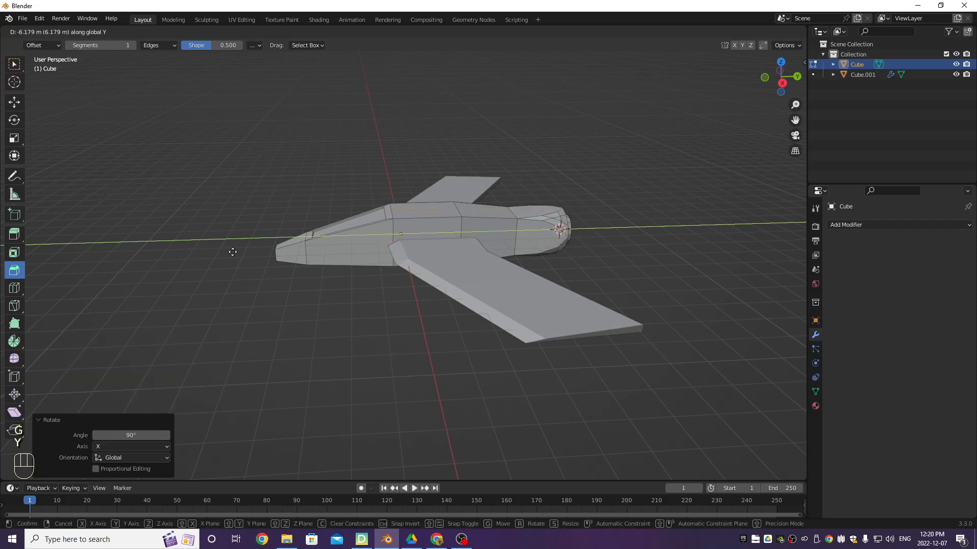
middle_drag(80, 270, 61, 168)
scroll(61, 167, up, 2)
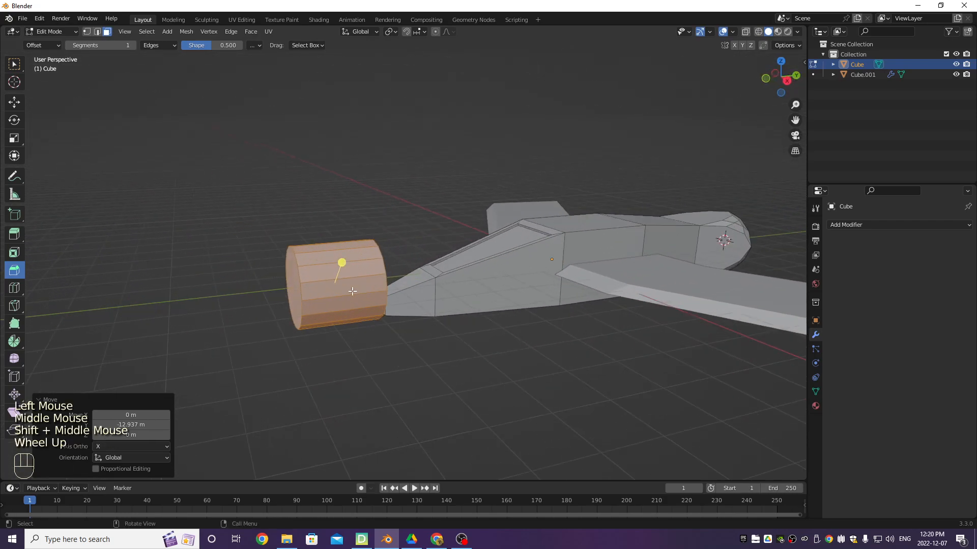
Step: Scale the cylinder down uniformly to about 0.19 of its size
click(15, 64)
key(s)
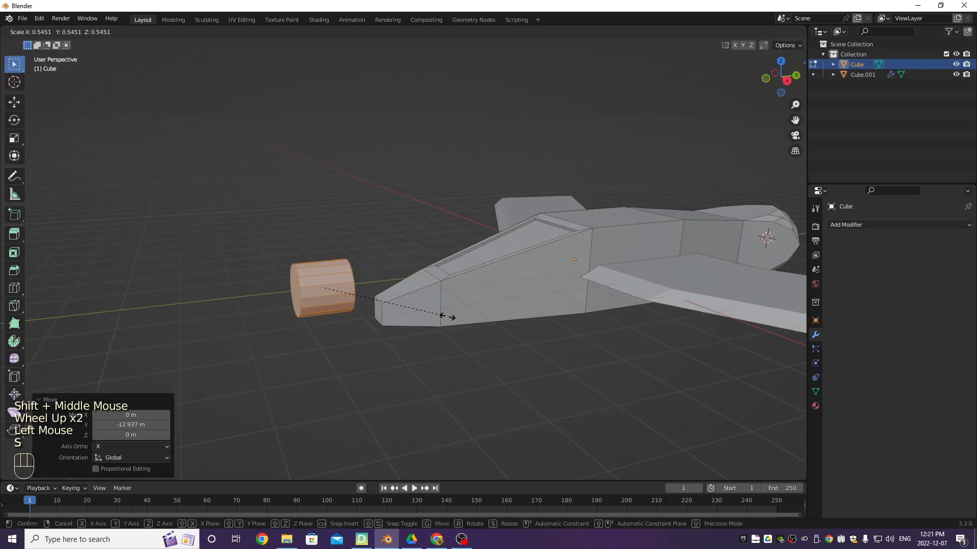
click(352, 312)
shift+middle_drag(352, 312, 437, 283)
scroll(331, 284, up, 2)
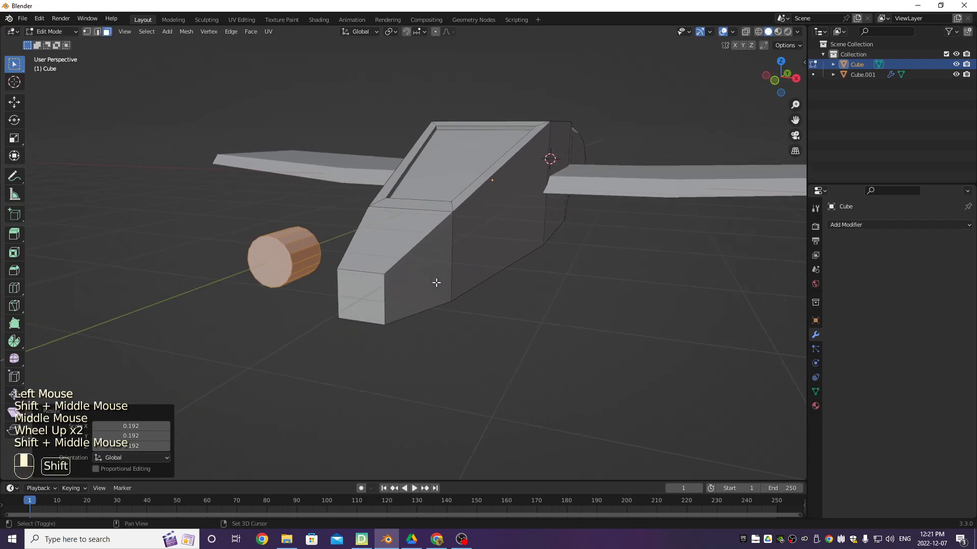
key(g)
right_click(315, 254)
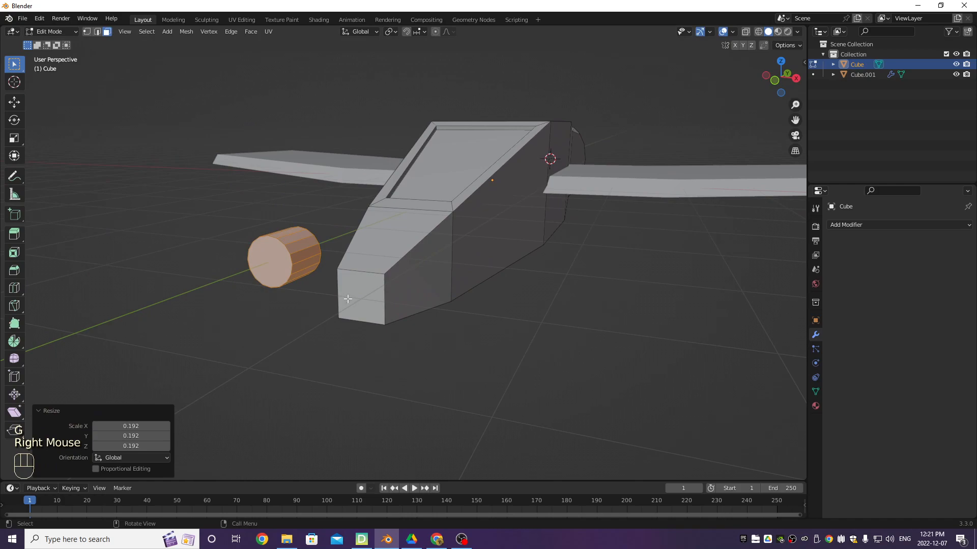
Step: Snap the 3D cursor to the nose's front face and move the whole cylinder onto the cursor, keeping its offset
click(351, 298)
key(shift+s)
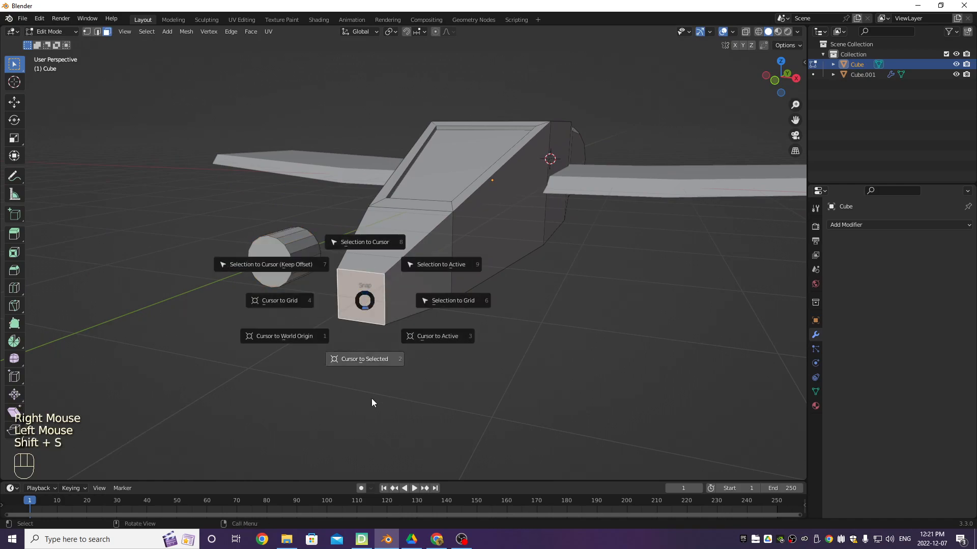
click(358, 360)
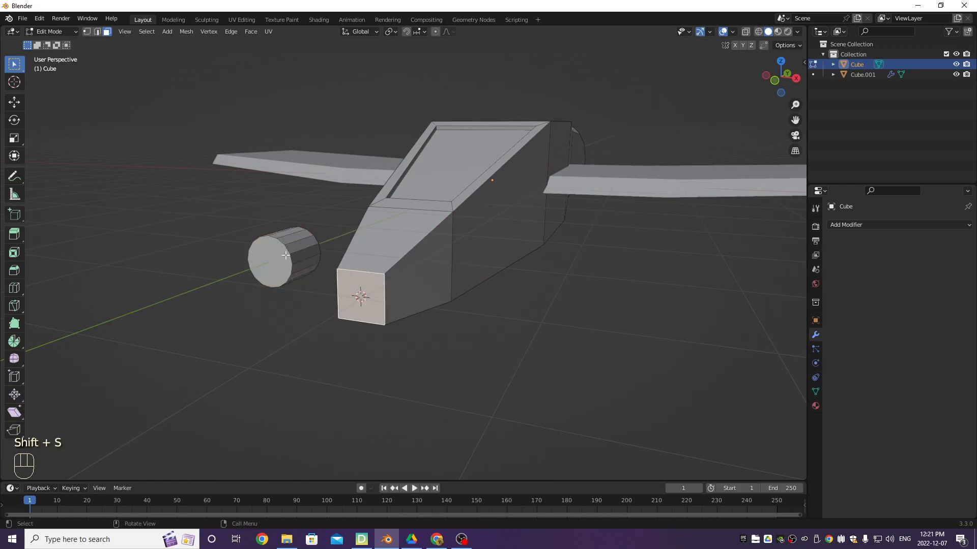
key(l)
click(246, 202)
key(l)
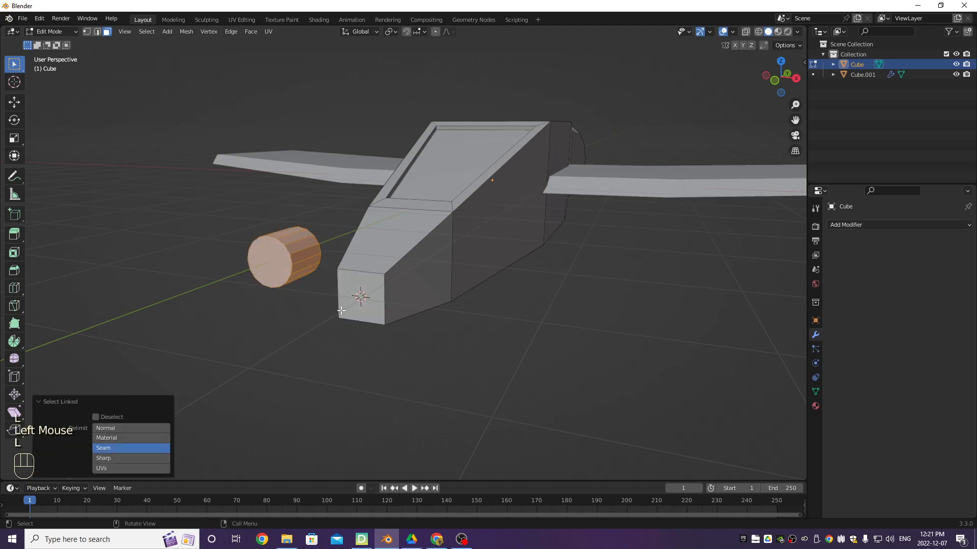
key(shift+s)
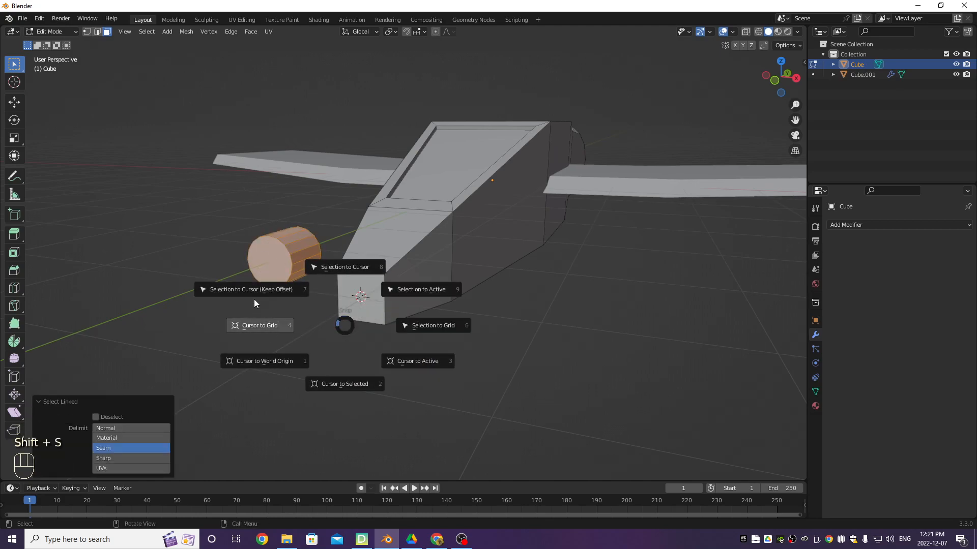
click(288, 293)
Step: Flare the cylinder by scaling its front cap up to about 1.4 times
scroll(244, 285, up, 2)
middle_drag(244, 285, 205, 274)
click(283, 335)
middle_drag(283, 336, 315, 321)
click(305, 331)
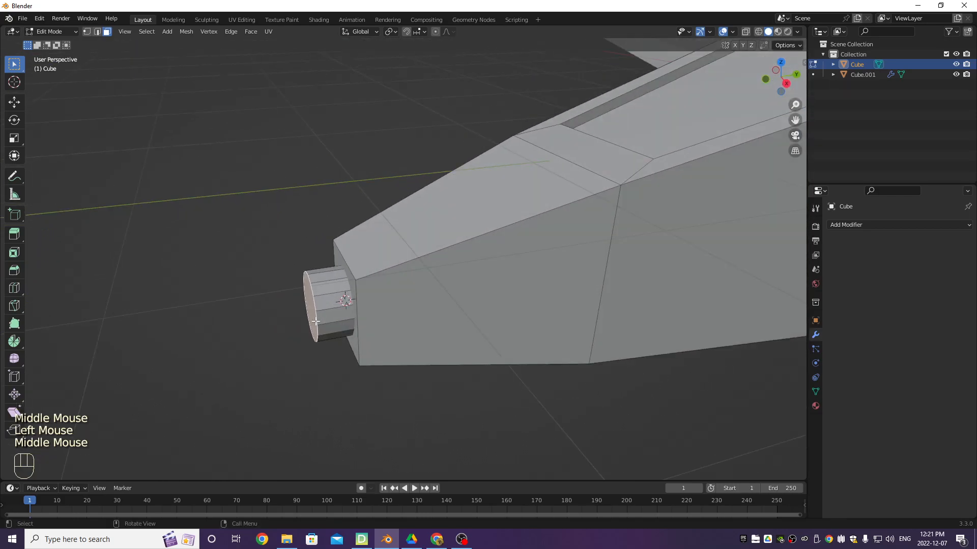
key(s)
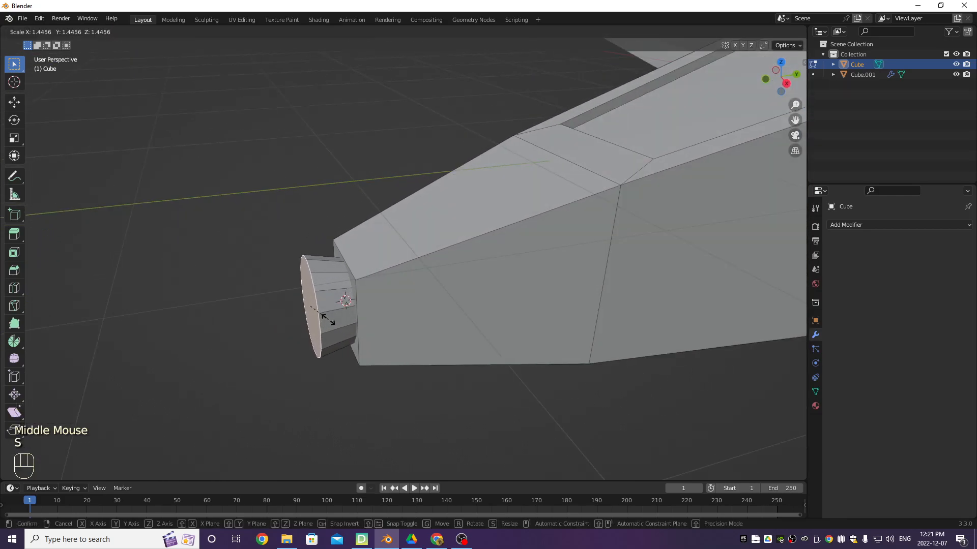
click(323, 318)
Step: Extrude the cylinder's front cap about 0.76 m forward and taper its end to about 0.71 scale
scroll(323, 317, down, 2)
middle_drag(323, 317, 261, 258)
click(261, 257)
click(353, 306)
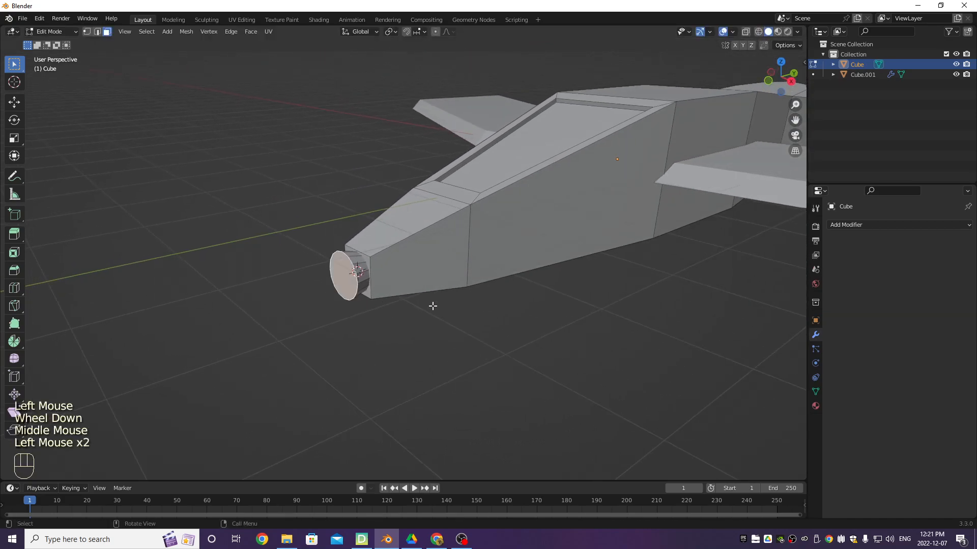
key(e)
click(438, 331)
key(s)
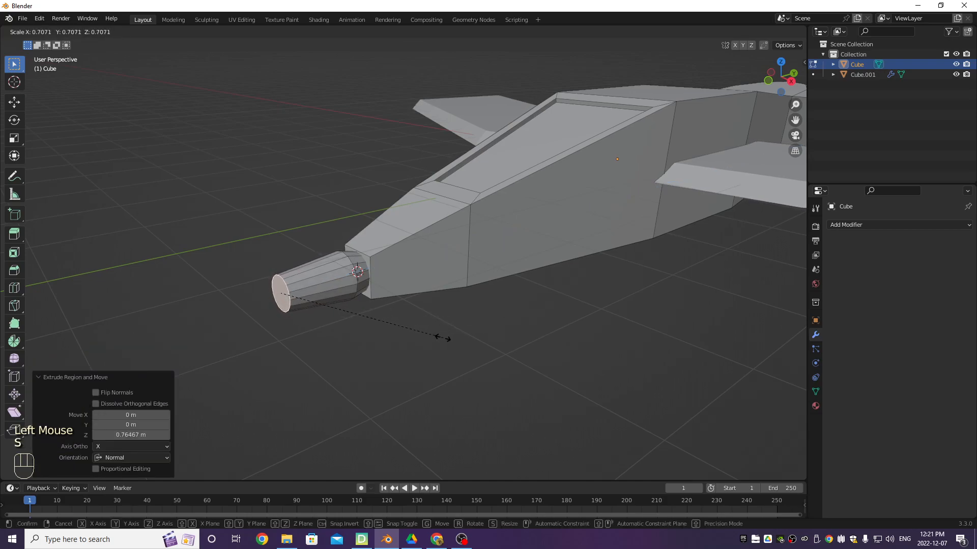
click(437, 338)
Step: Inset the tapered end face by about 0.081 m and recess the inner face about 0.065 m along Y
middle_drag(334, 337, 468, 327)
key(i)
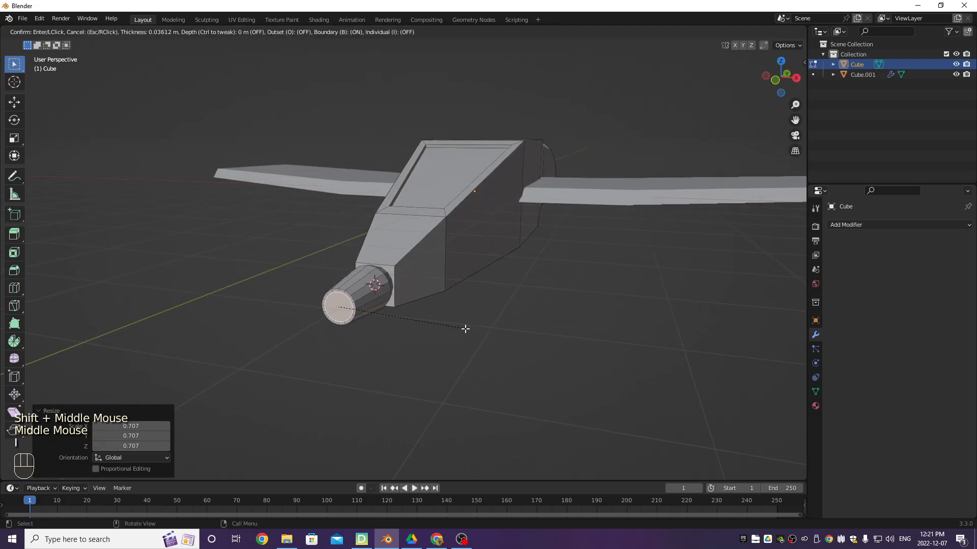
click(459, 331)
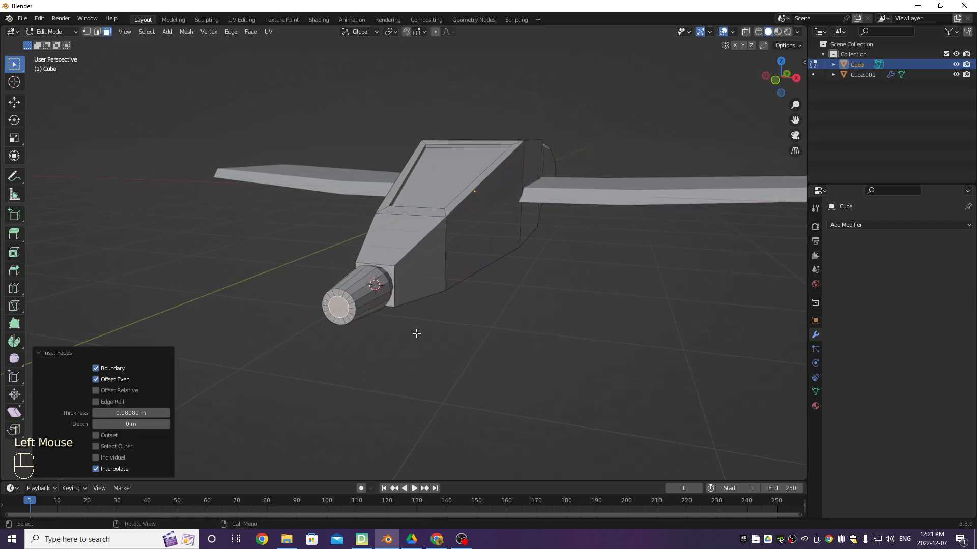
scroll(407, 335, up, 2)
key(g)
key(y)
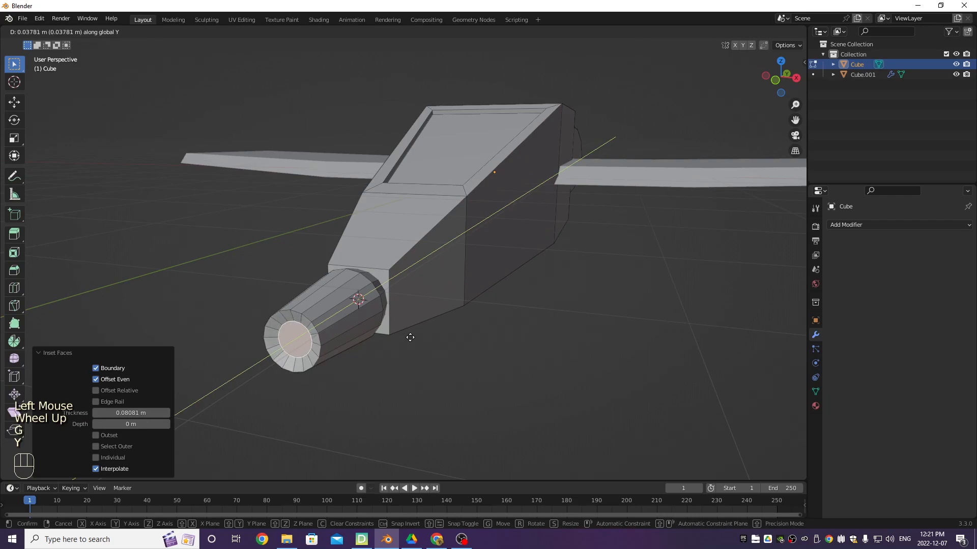
click(412, 336)
Step: Extrude the recessed face about 0.89 m forward to form a thin gun barrel
key(e)
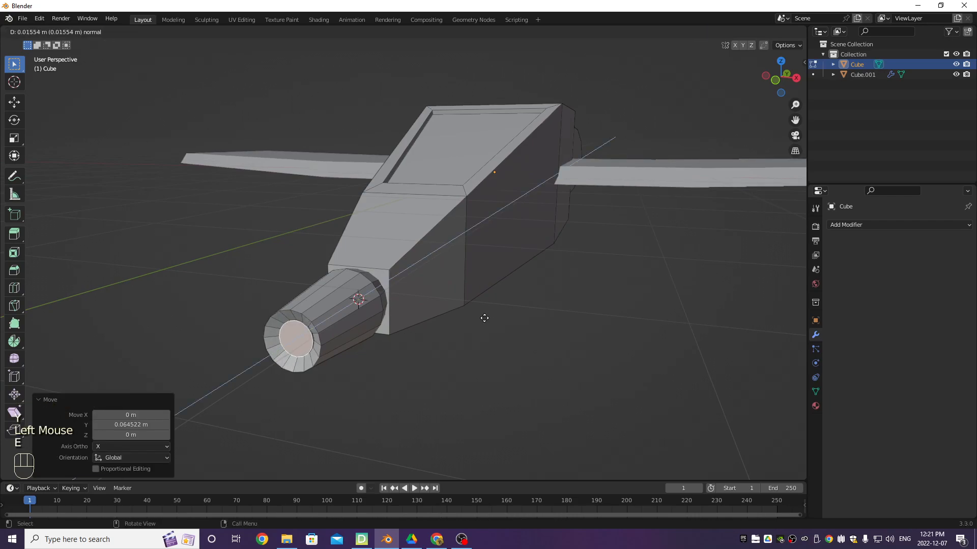
click(384, 369)
scroll(381, 371, down, 2)
middle_drag(381, 370, 338, 352)
scroll(339, 352, up, 1)
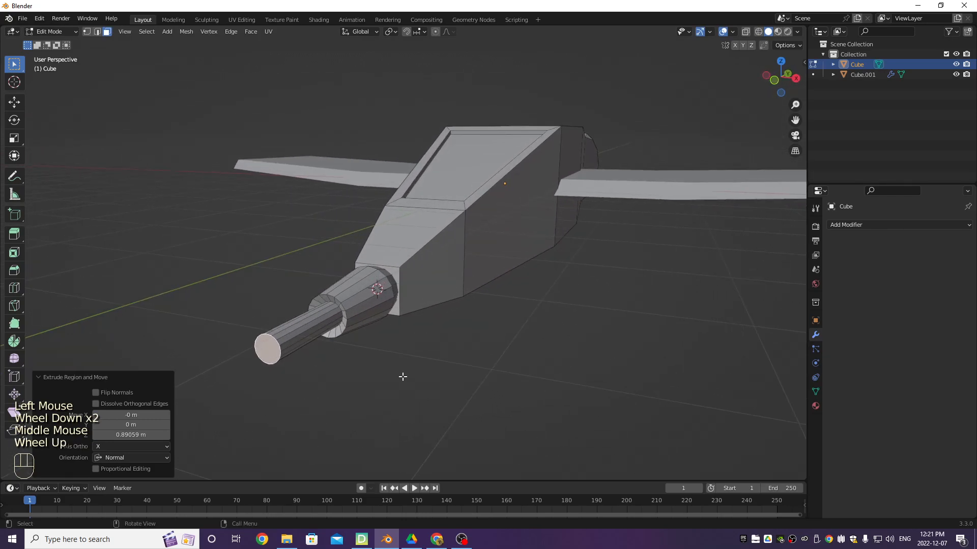
Step: Extrude the barrel's end a further 0.15 m or so and enlarge its front face into a flared muzzle
middle_drag(405, 377, 387, 374)
key(e)
click(366, 381)
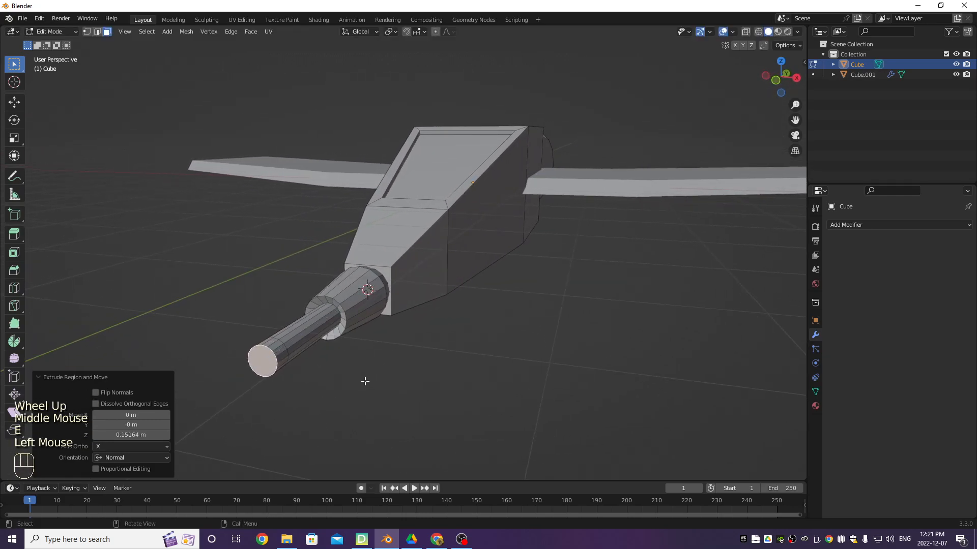
key(s)
click(413, 401)
Step: Inset the muzzle face by about 0.046 m and recess the inner face about 0.039 m along Y
key(i)
click(444, 391)
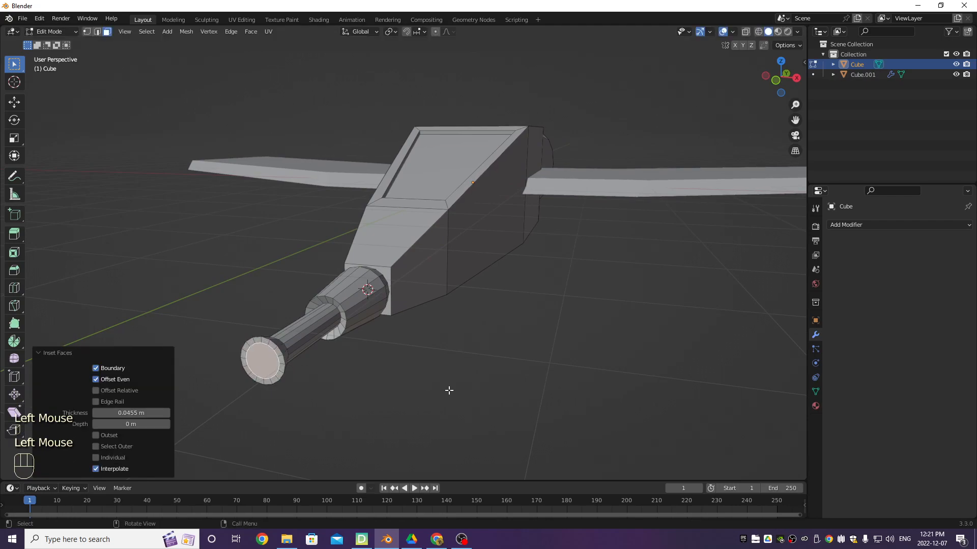
key(g)
key(y)
click(452, 389)
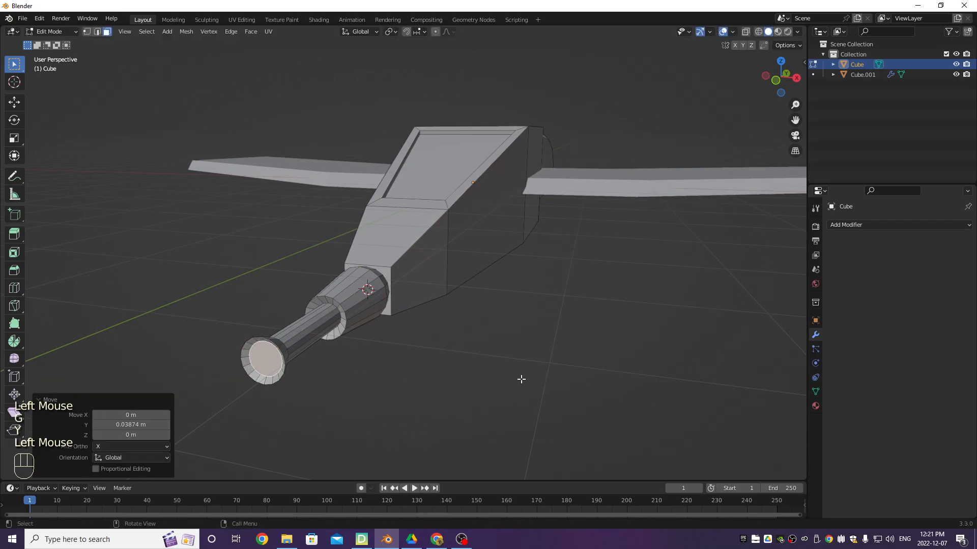
Step: Inset the recessed muzzle face by about 0.089 m
key(i)
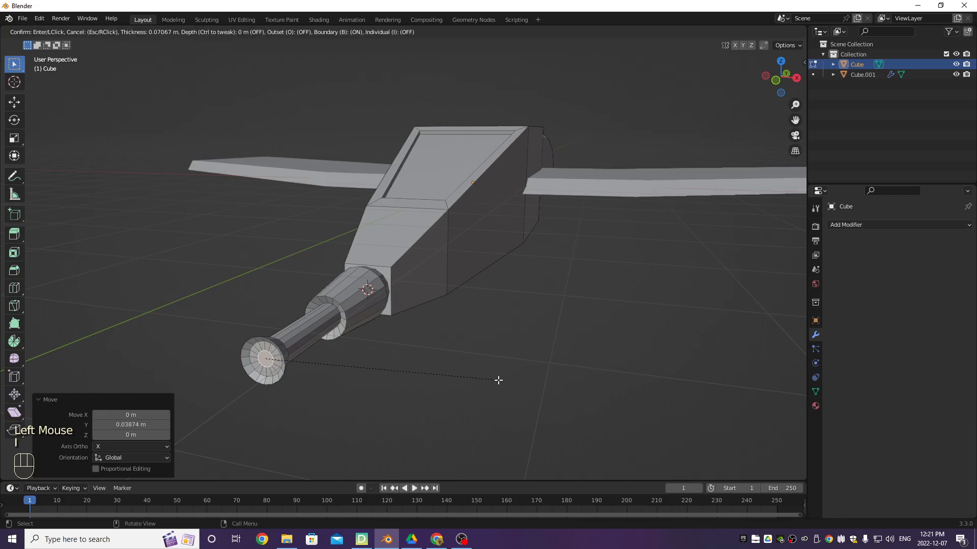
click(494, 381)
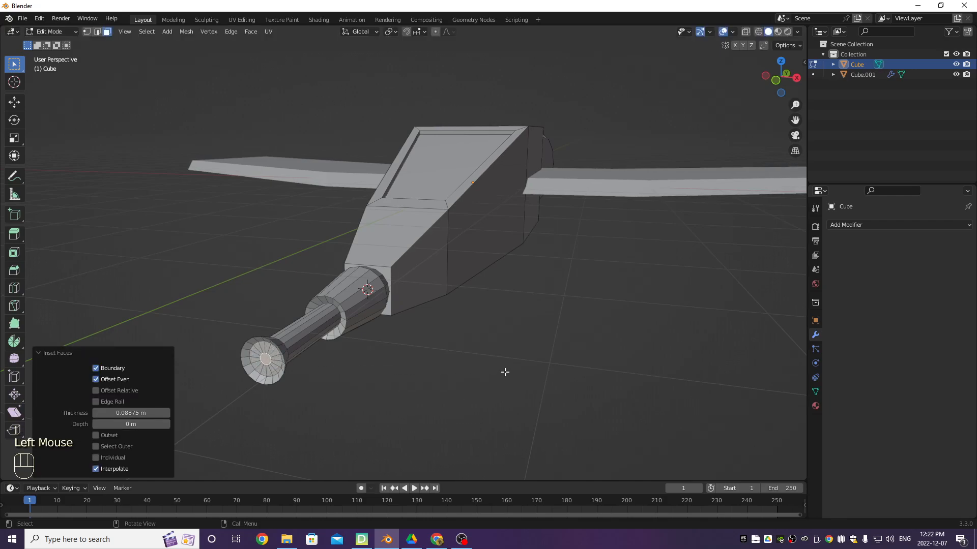
Step: Extrude the inset muzzle face about 0.22 m forward to form a thin rod projecting from the barrel
key(e)
click(486, 383)
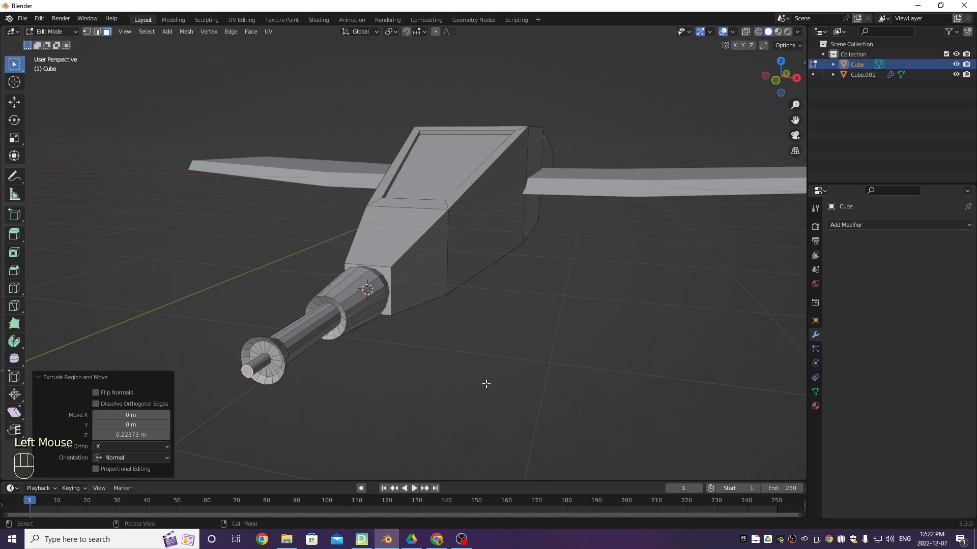
middle_drag(484, 383, 442, 384)
scroll(290, 355, up, 2)
shift+middle_drag(290, 356, 208, 104)
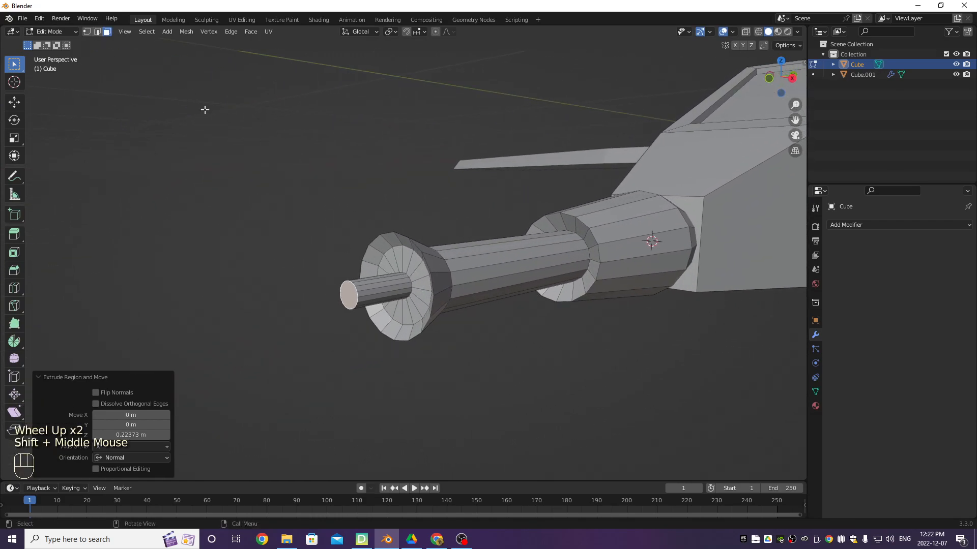
Step: Select the edge loop where the thin rod meets the muzzle and shift it slightly along the Y axis
click(96, 31)
click(411, 280)
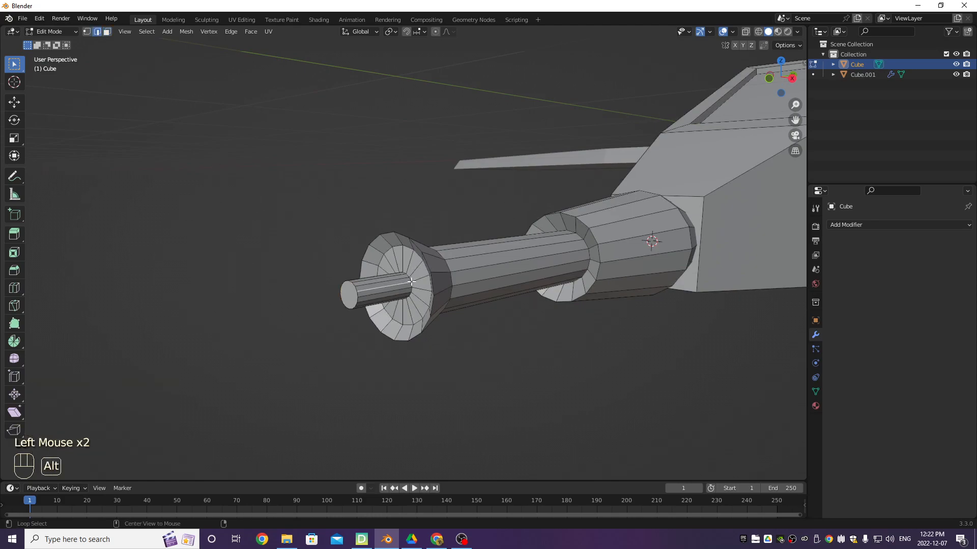
alt+click(411, 280)
middle_drag(475, 347, 471, 349)
key(g)
key(y)
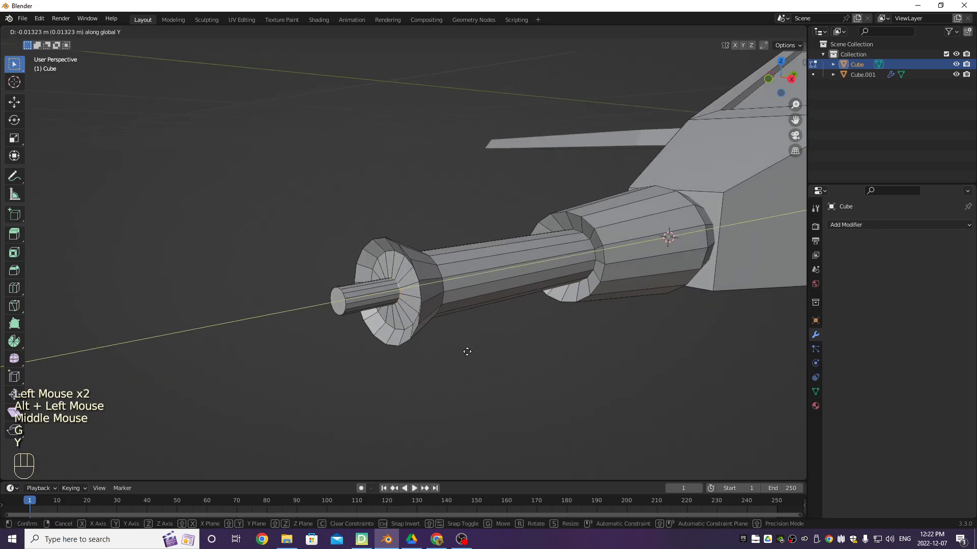
click(465, 352)
click(337, 308)
Step: Select the rod's front end face and snap the 3D cursor to it
scroll(338, 312, down, 2)
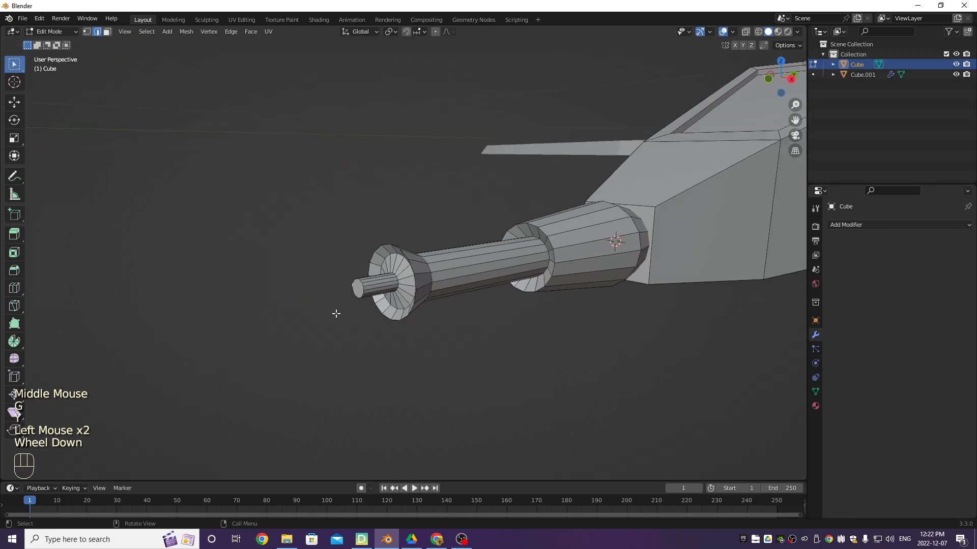
click(107, 32)
middle_drag(285, 239, 375, 273)
click(367, 267)
scroll(363, 286, up, 1)
scroll(362, 286, up, 1)
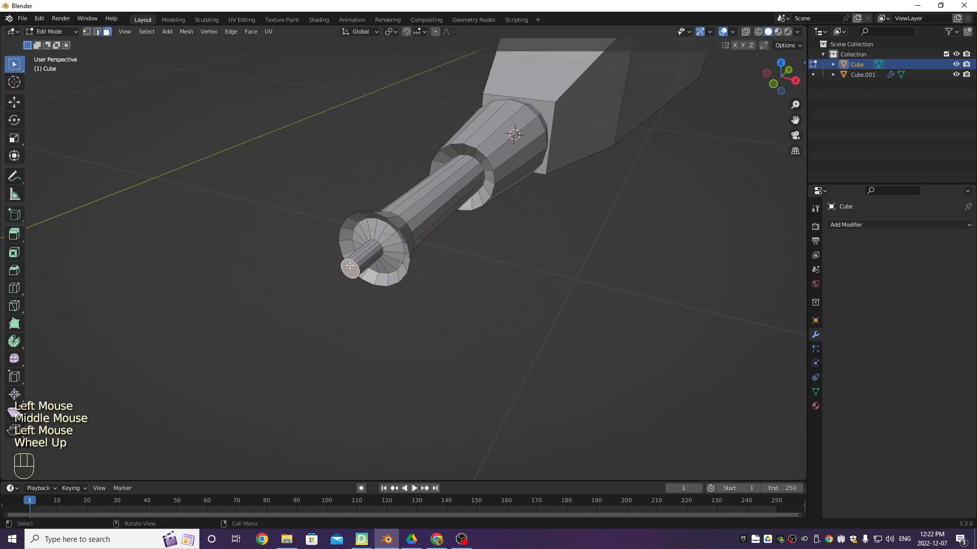
key(shift+a)
key(shift+s)
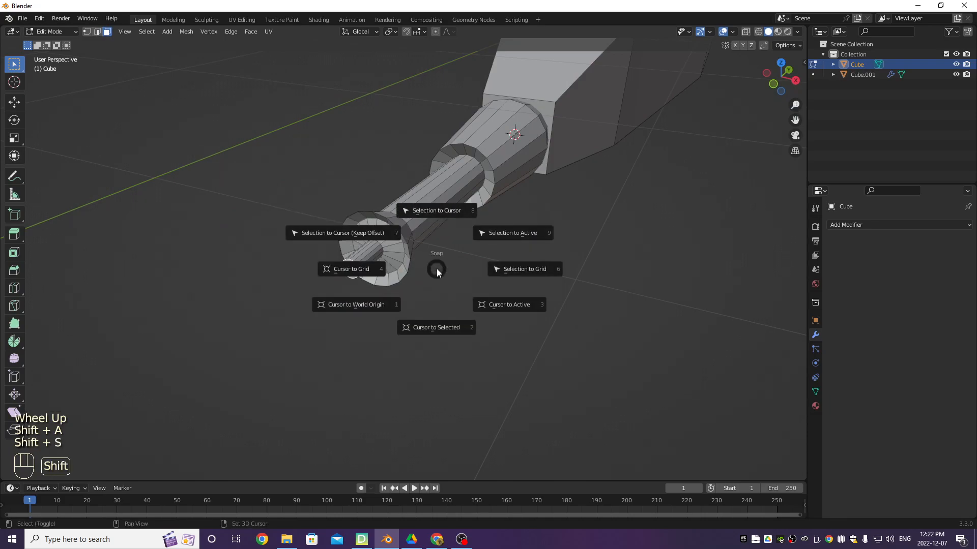
click(424, 329)
Step: Add a UV sphere with 32 segments and 16 rings at the rod's tip and scale it to about 0.606
key(shift+a)
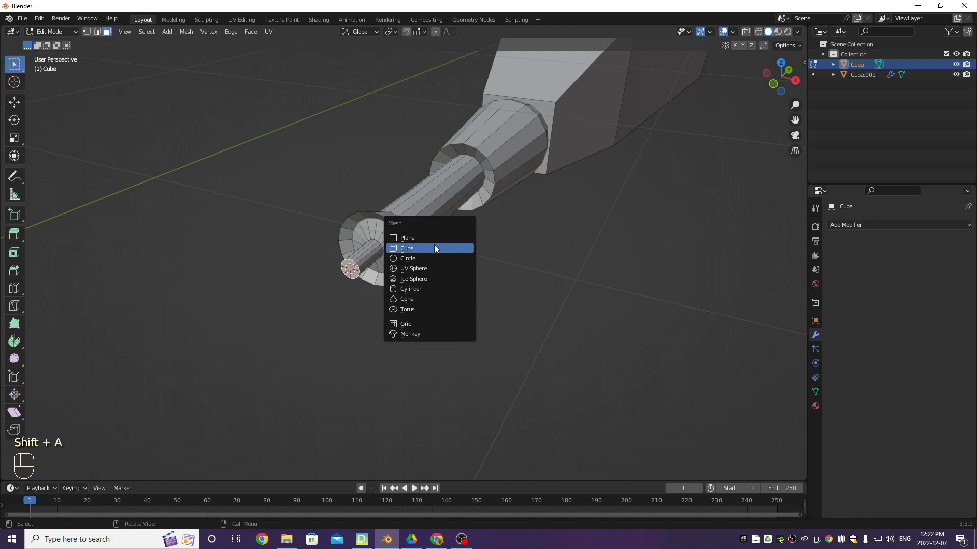
click(430, 271)
scroll(431, 271, down, 2)
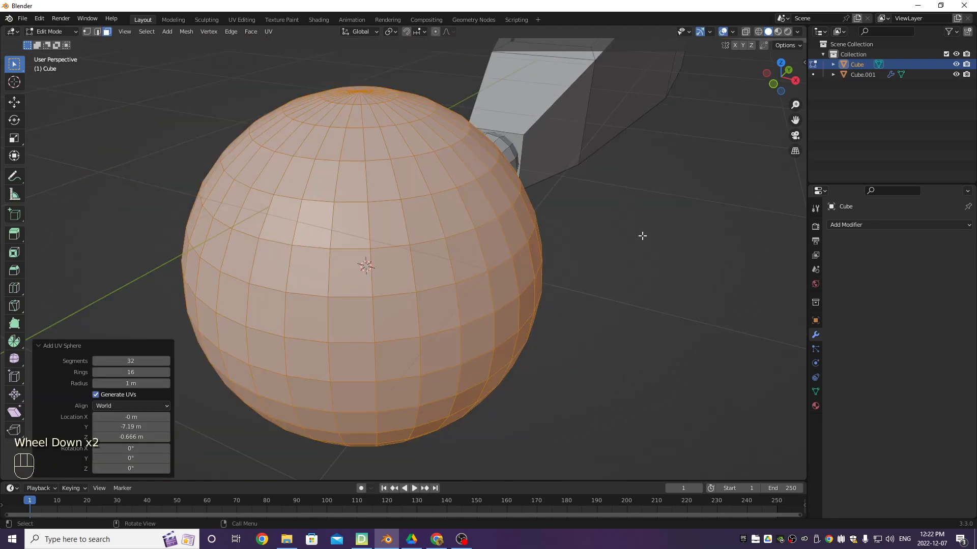
key(s)
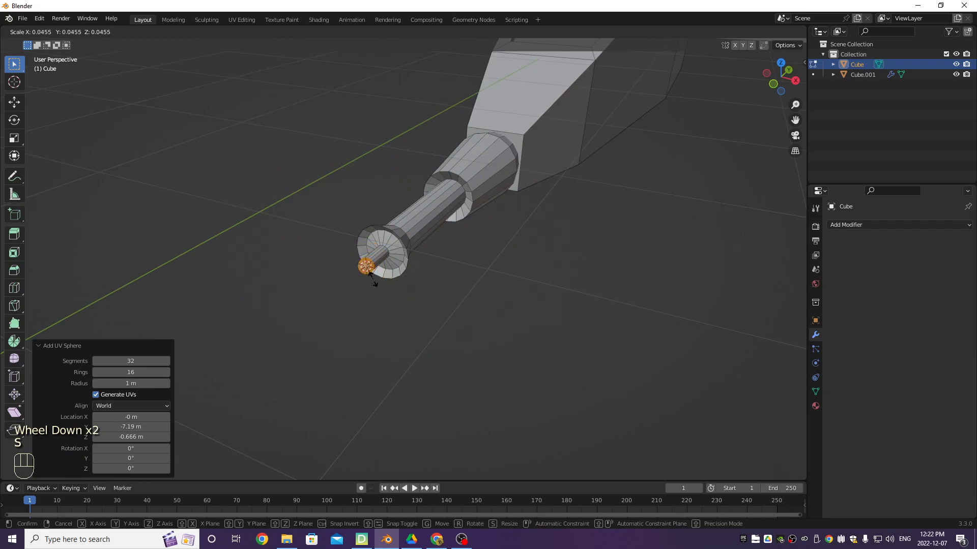
click(535, 299)
middle_drag(535, 299, 479, 281)
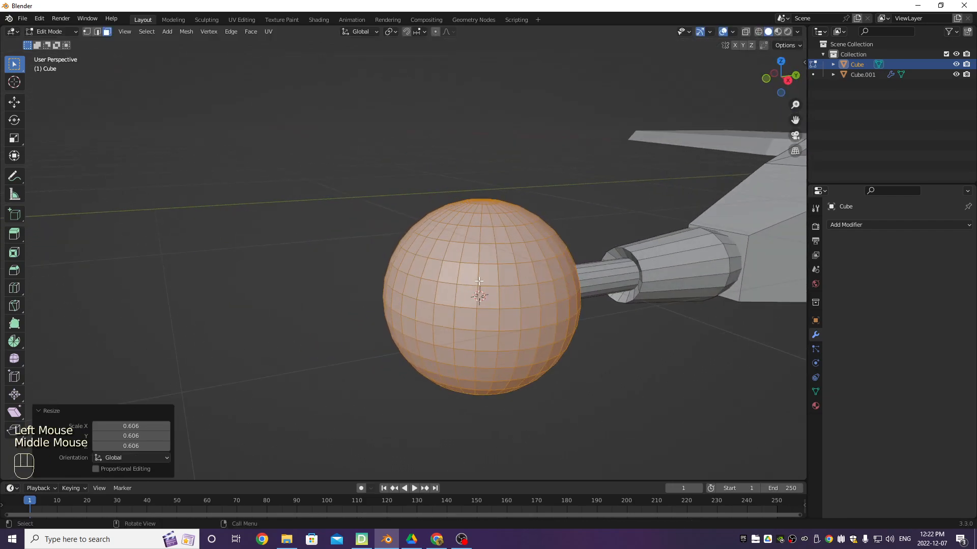
Step: Rotate the sphere 90° about the X axis so its pole faces forward along the gun
key(r)
key(x)
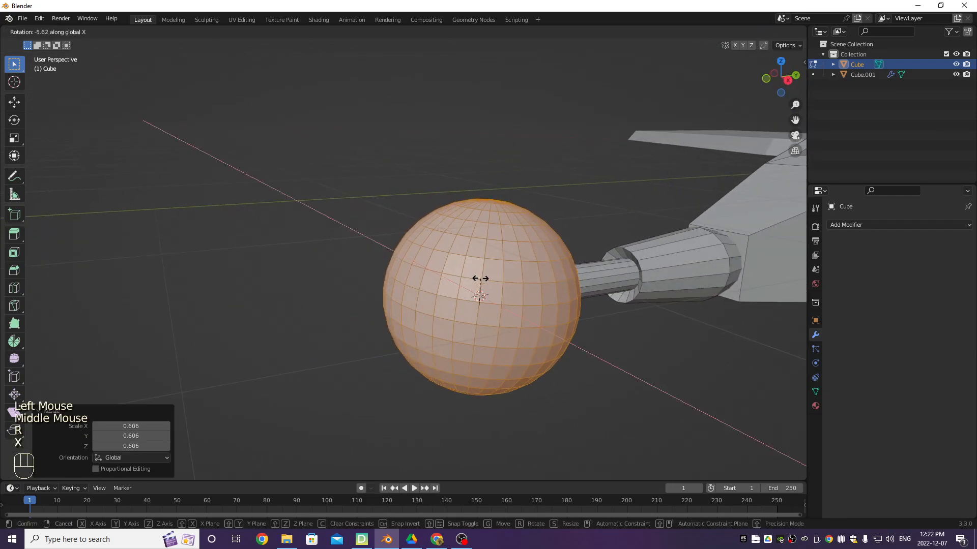
key(9)
key(0)
key(Return)
middle_drag(480, 276, 635, 285)
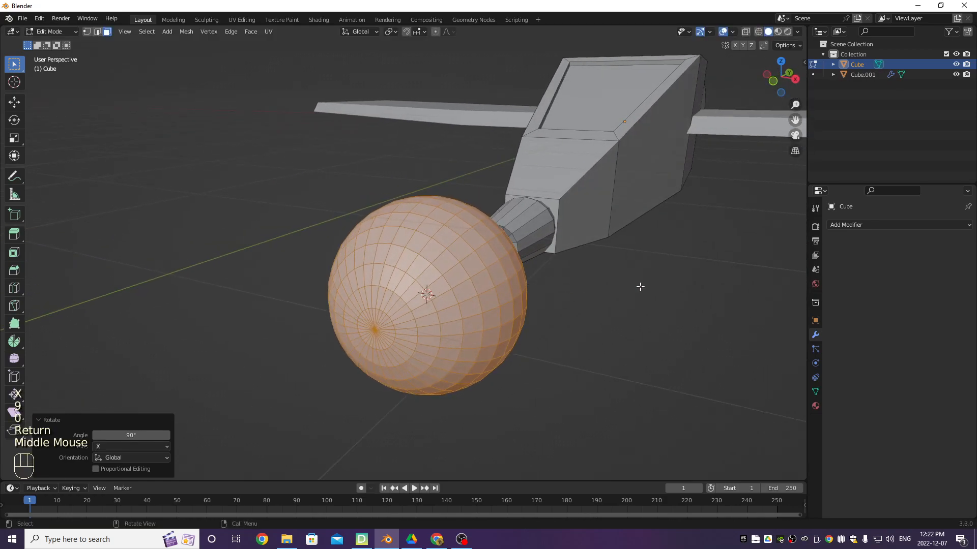
Step: Scale the sphere down to a small ball capping the rod's tip and return to Object Mode
key(s)
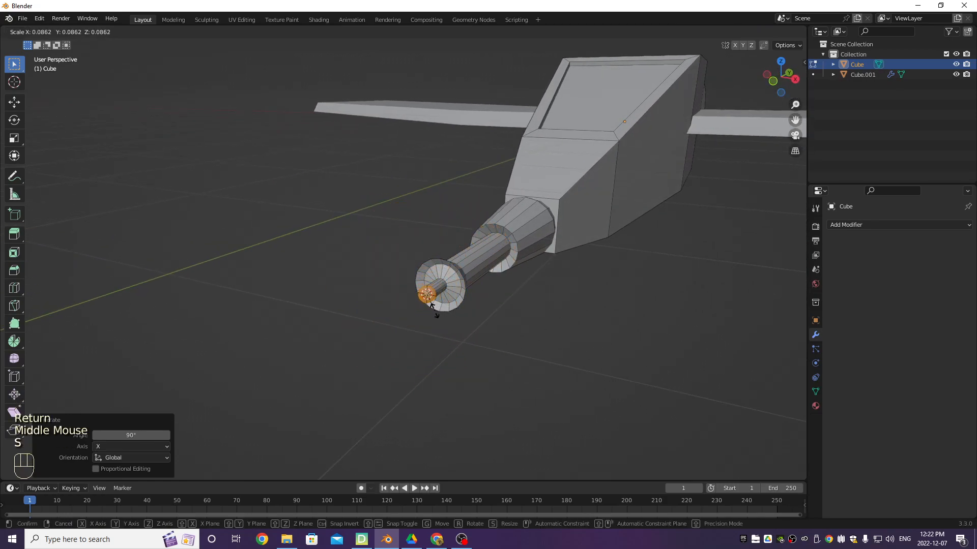
click(446, 314)
click(475, 338)
scroll(511, 336, down, 2)
shift+middle_drag(510, 336, 419, 236)
click(261, 212)
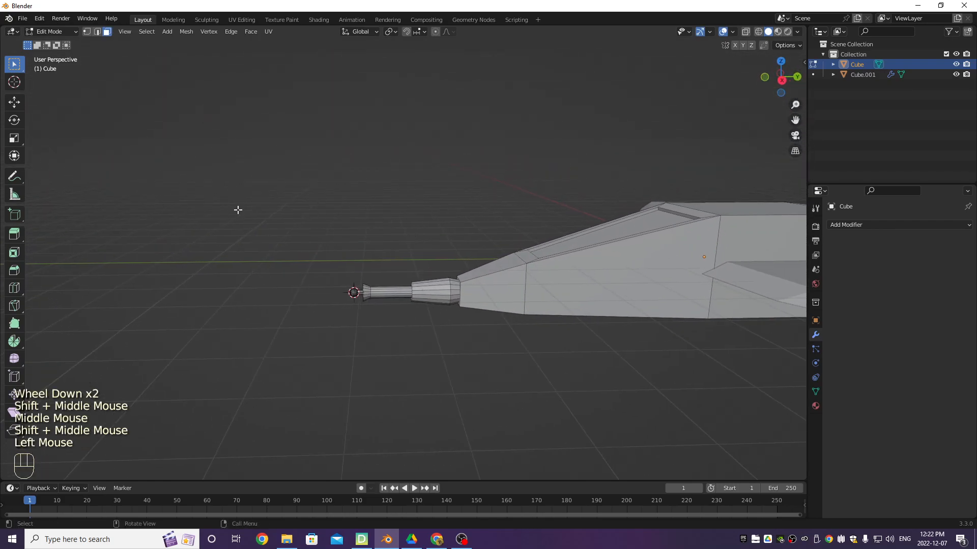
key(Tab)
Step: Examine the whole spaceship from the side, front and above, checking the fuselage, wings and gun proportions
scroll(277, 289, down, 2)
middle_drag(355, 310, 468, 244)
middle_drag(468, 244, 515, 249)
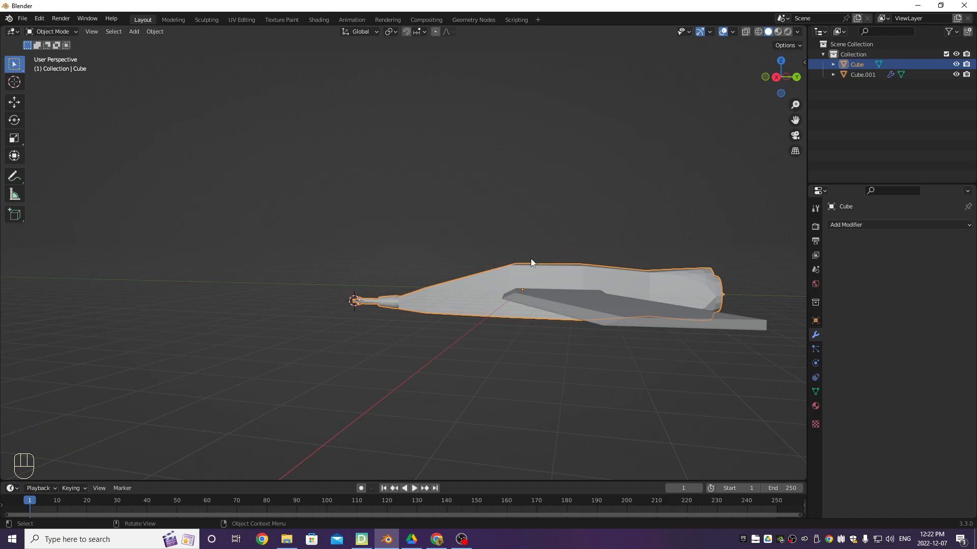
shift+middle_drag(529, 262, 448, 273)
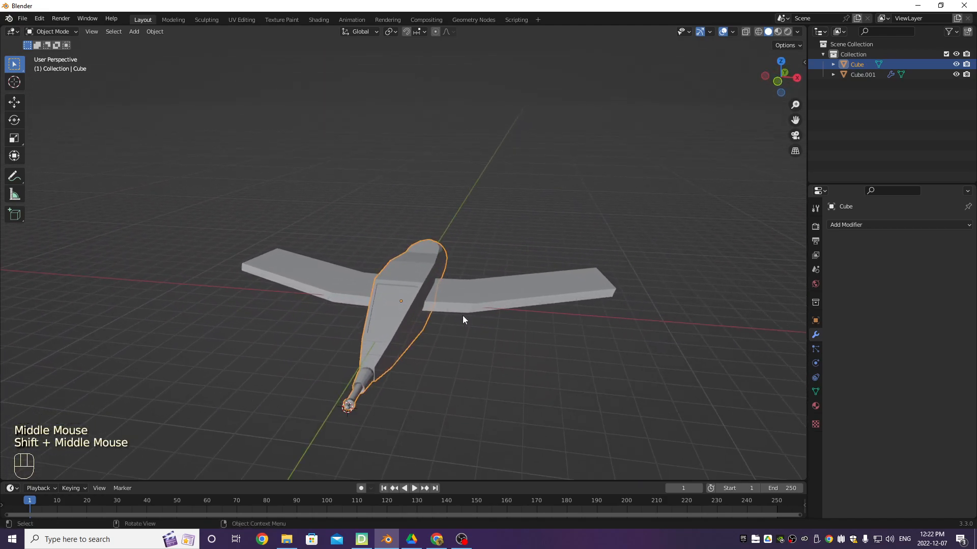
shift+middle_drag(467, 319, 436, 283)
scroll(436, 283, up, 2)
shift+middle_drag(357, 277, 394, 276)
middle_drag(394, 276, 436, 262)
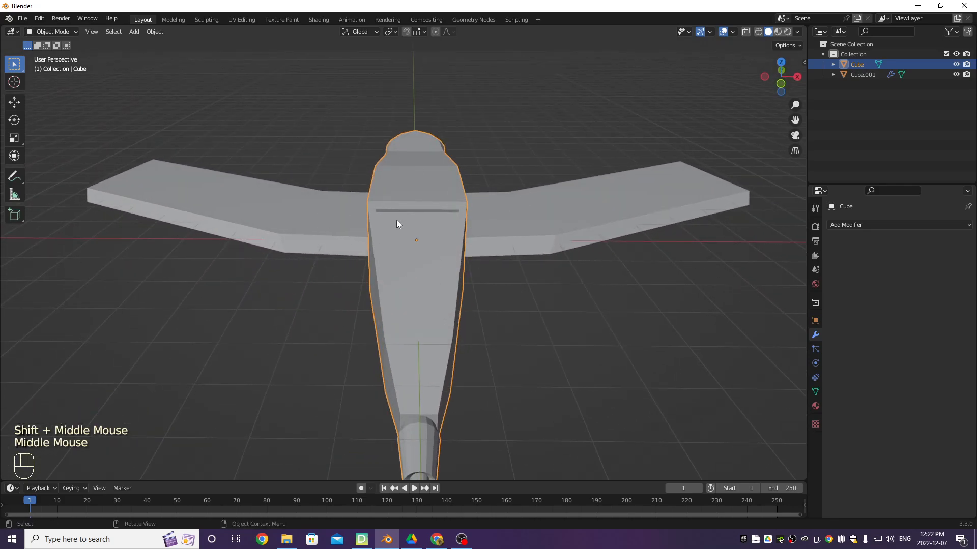
scroll(398, 256, down, 2)
middle_drag(423, 250, 488, 239)
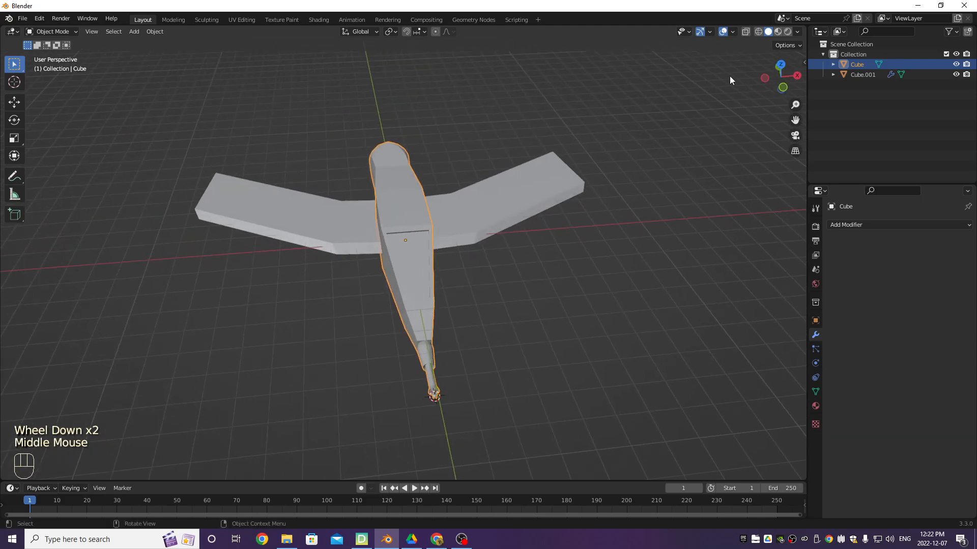
Step: Switch the viewport to Material Preview shading and create a new material for the fuselage
click(777, 31)
scroll(439, 240, up, 1)
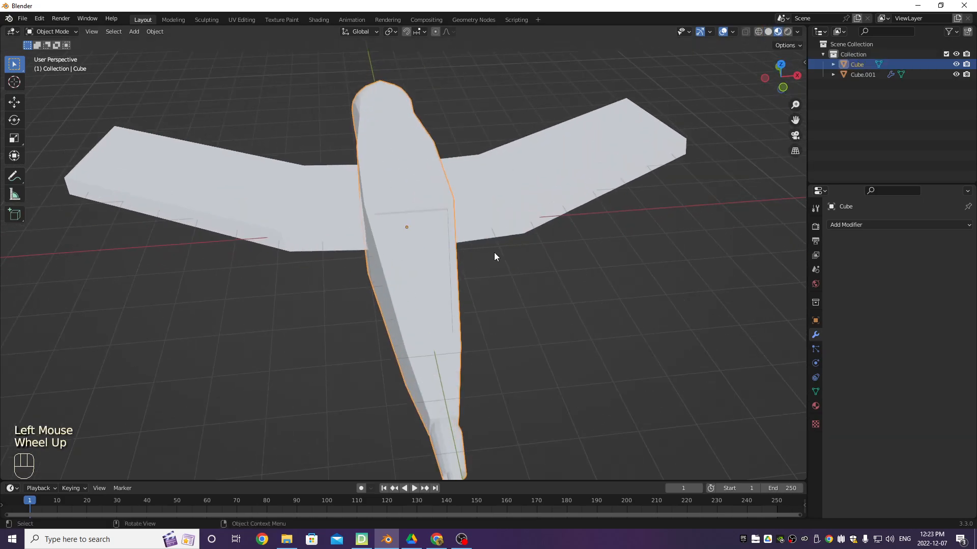
click(817, 408)
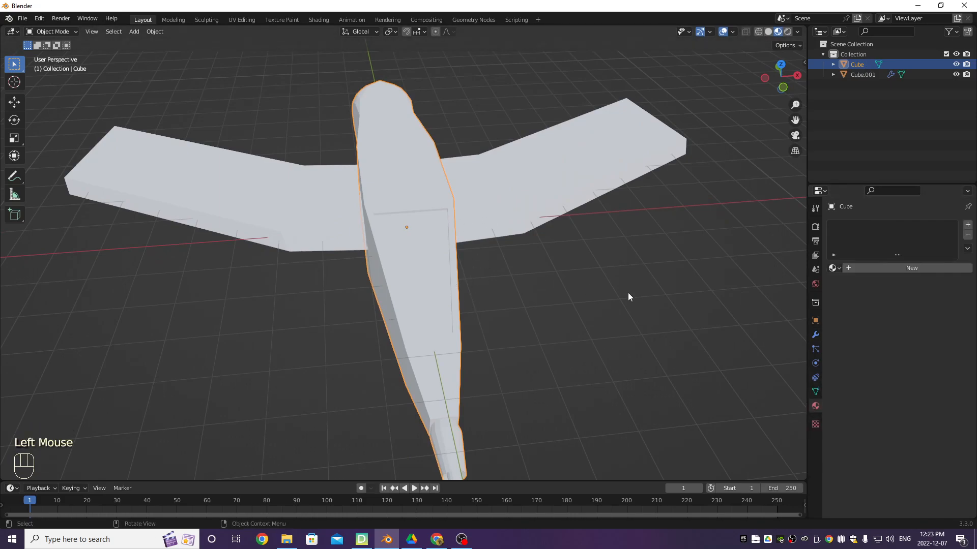
click(887, 268)
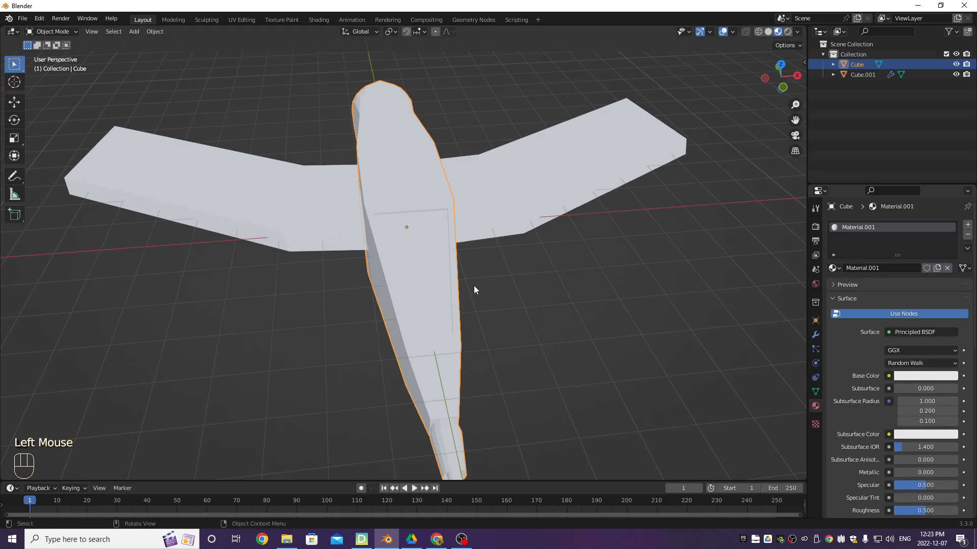
Step: Set the fuselage material's base color to a dark maroon red
click(912, 377)
drag(946, 272, 949, 279)
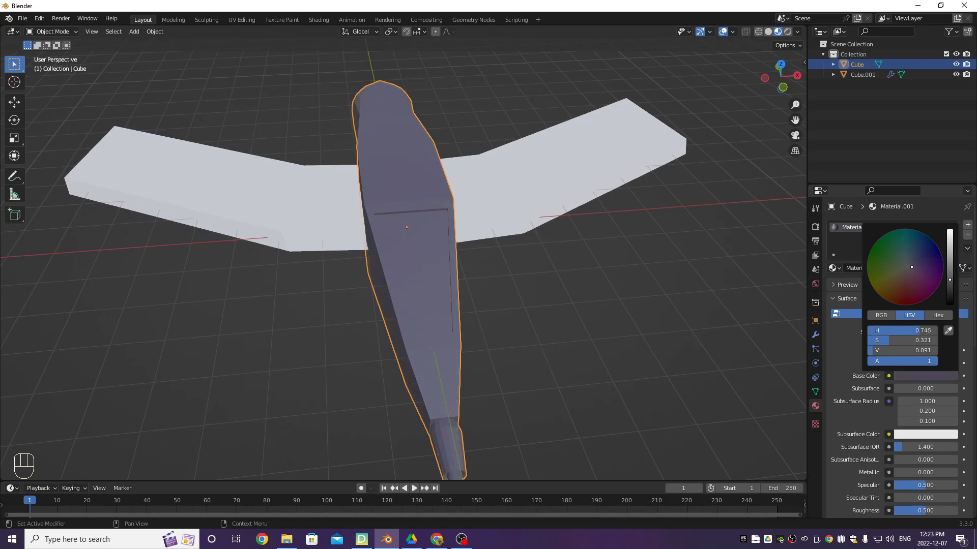
drag(912, 269, 949, 285)
click(627, 276)
Step: Apply the existing Material.001 to the wings object
middle_drag(627, 276, 623, 300)
click(524, 240)
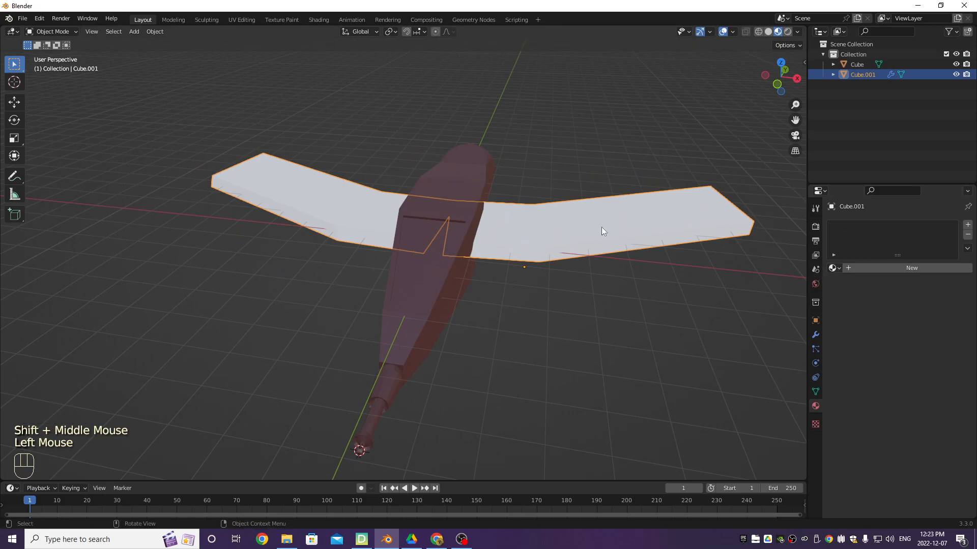
click(834, 268)
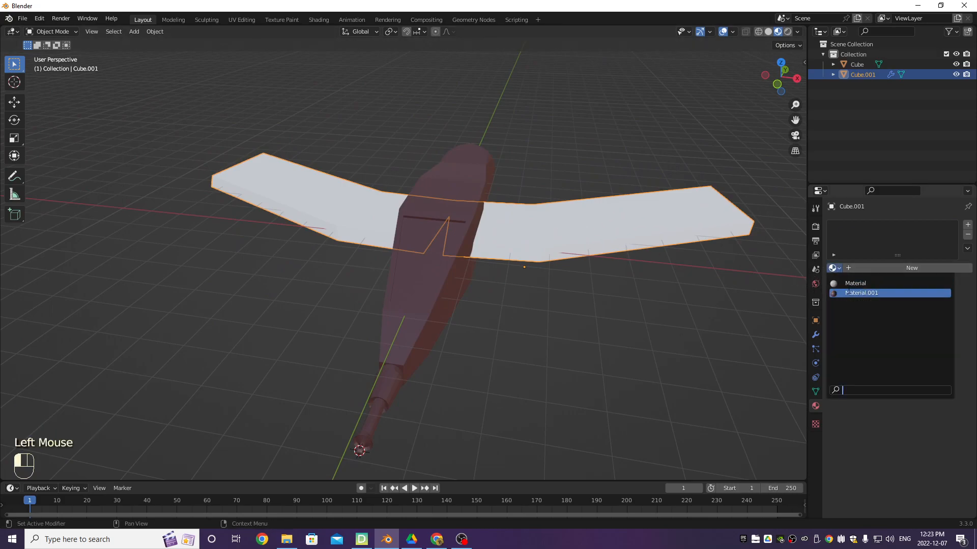
click(859, 294)
middle_drag(474, 235, 524, 253)
key(Tab)
key(Tab)
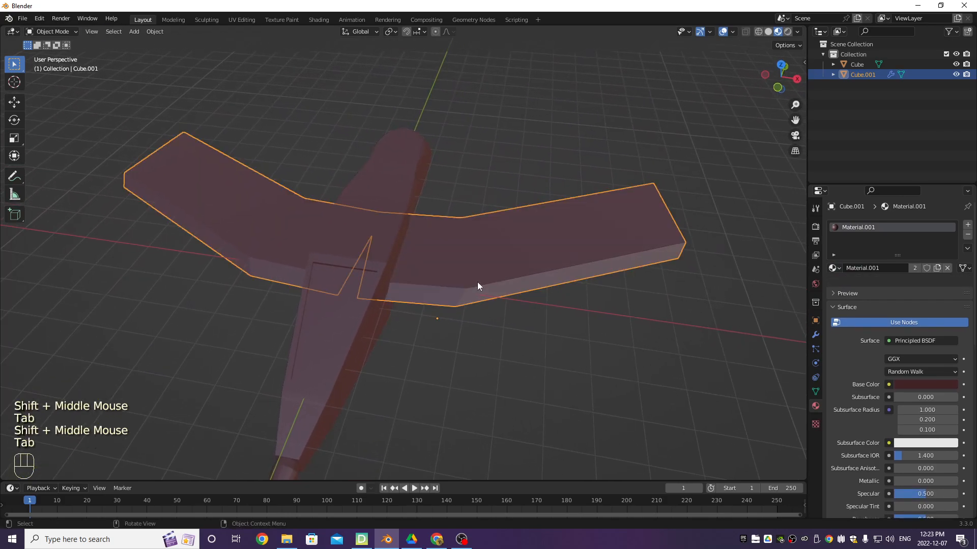
Step: Select the two leading-edge faces of the wing in Edit Mode and add a second slot with a new material
key(Tab)
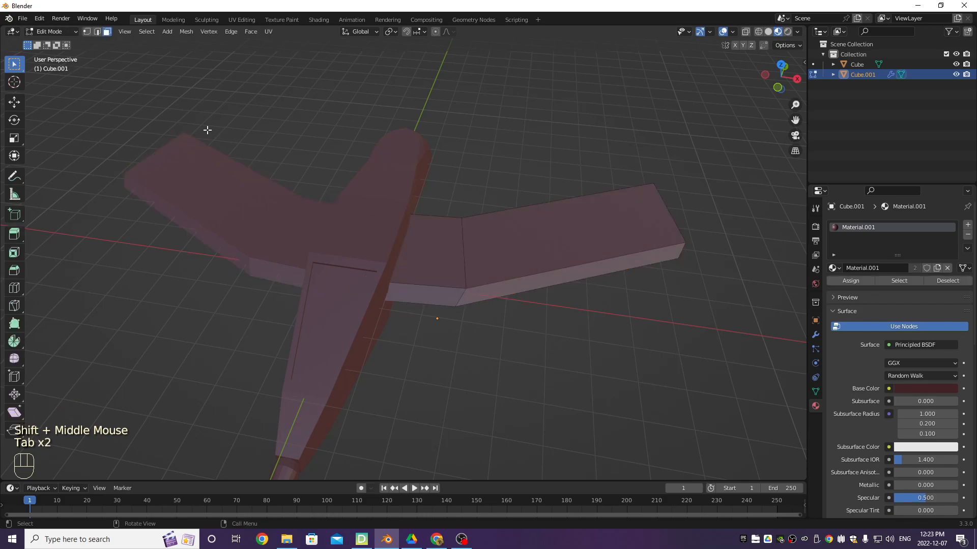
click(431, 293)
shift+click(529, 285)
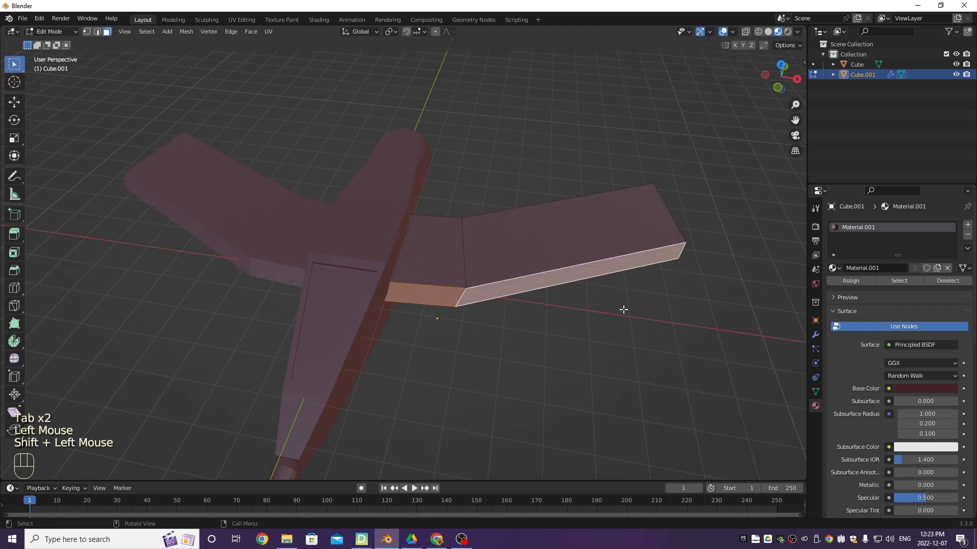
middle_drag(625, 307, 617, 318)
middle_drag(536, 304, 590, 265)
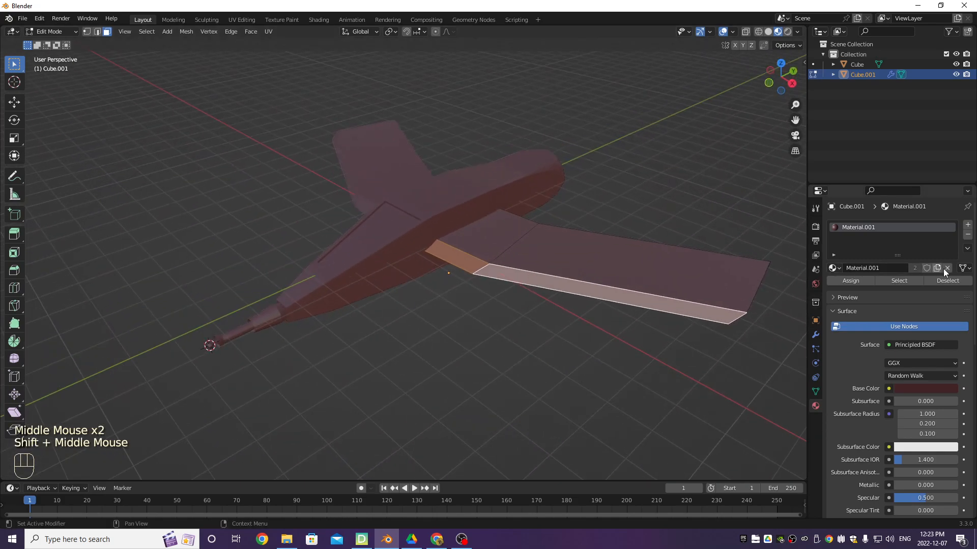
click(968, 228)
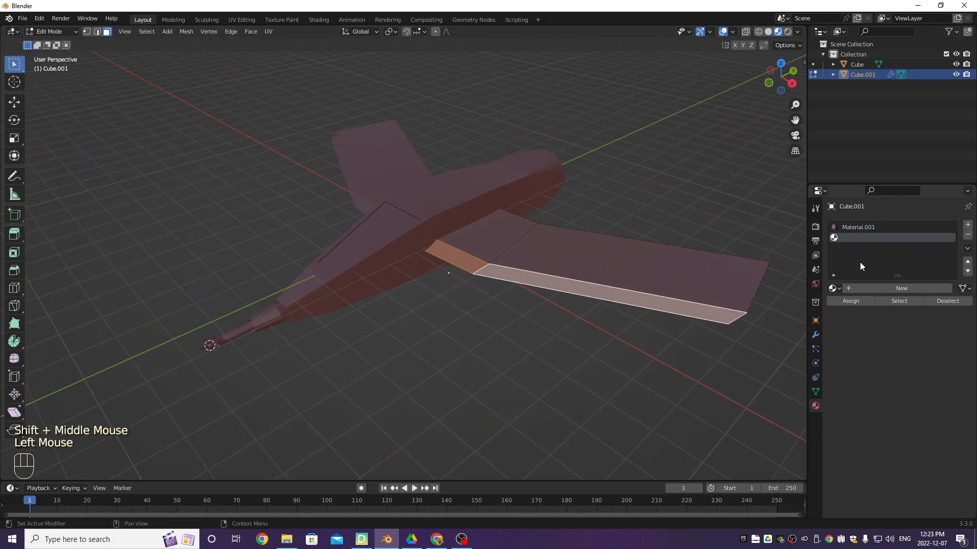
click(874, 288)
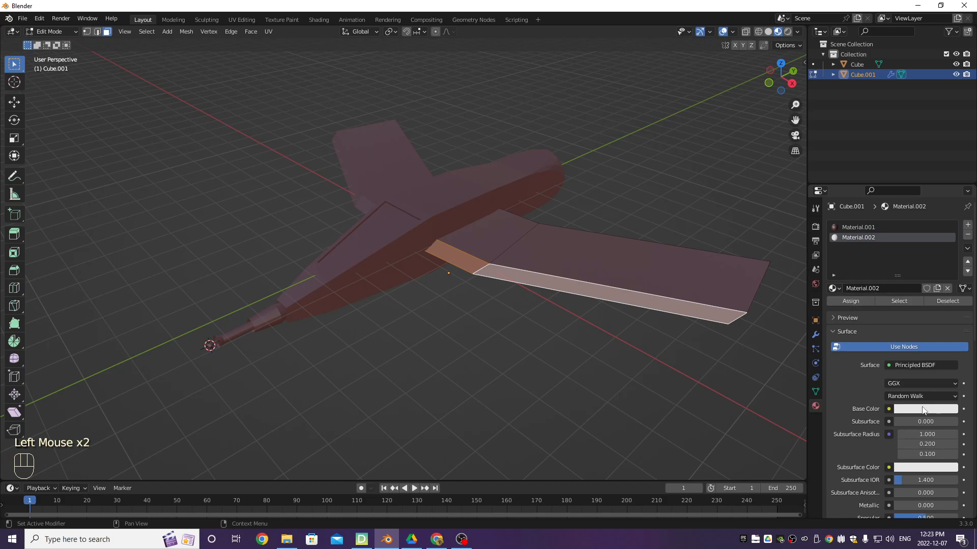
Step: Set the second wing material's base color to a saturated golden yellow
click(918, 409)
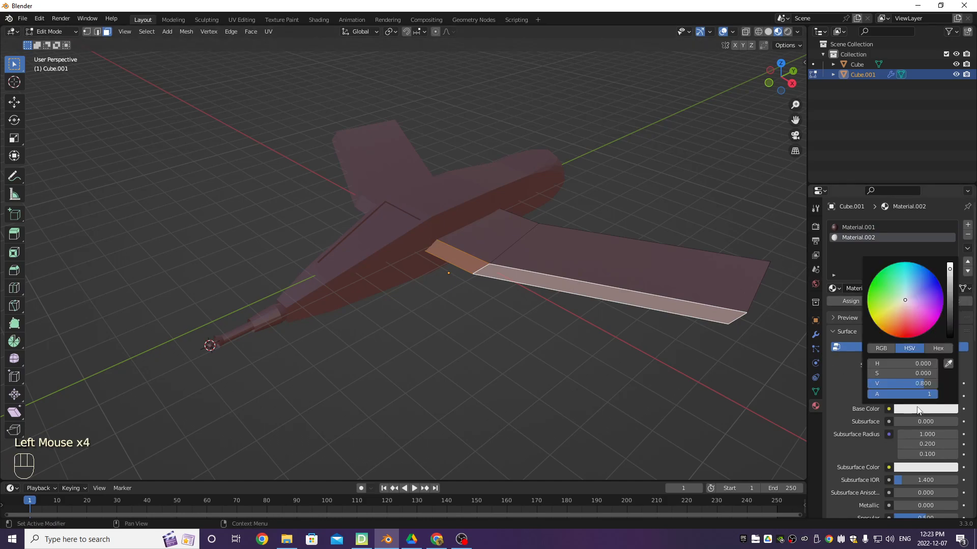
drag(949, 273, 928, 297)
click(929, 297)
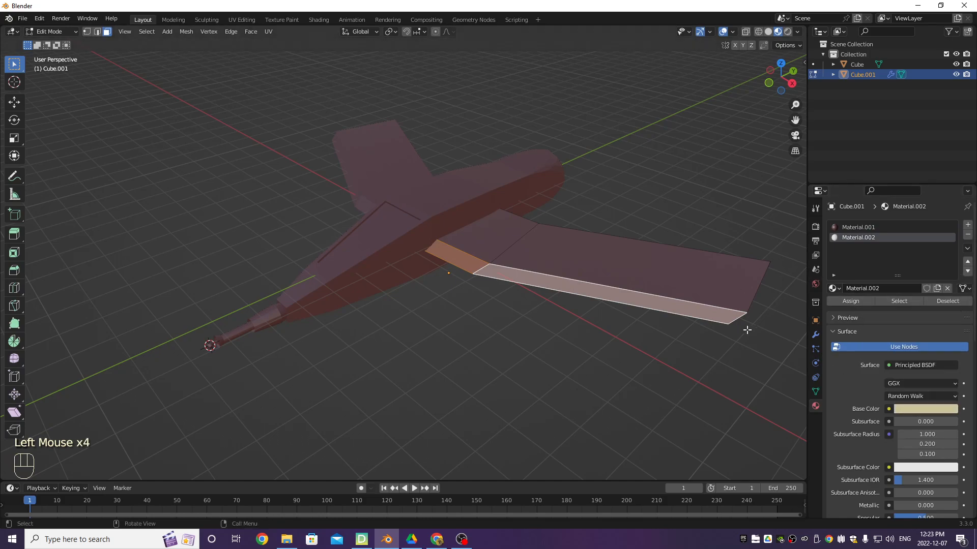
click(912, 406)
drag(923, 307, 884, 316)
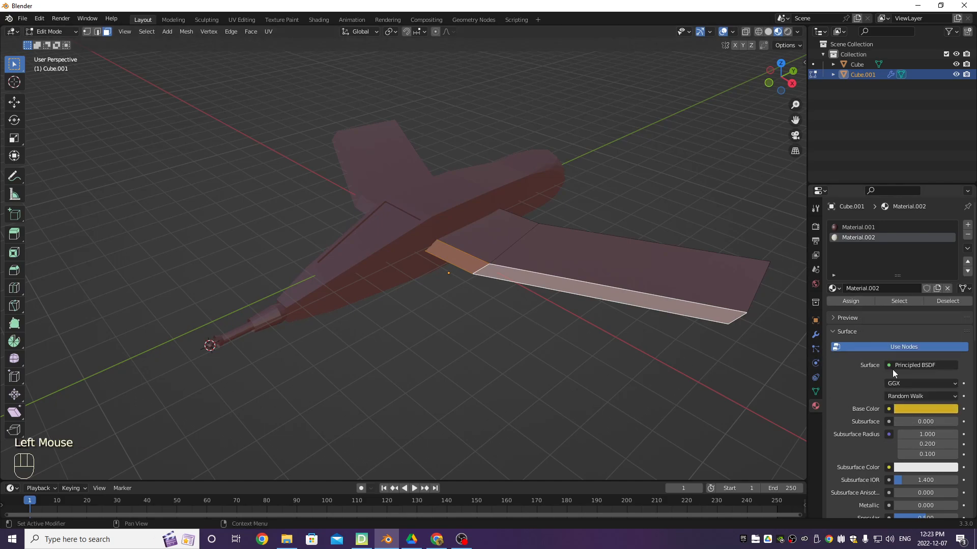
Step: Assign the yellow material to the wing's two selected leading-edge faces
click(849, 301)
click(604, 254)
scroll(604, 255, down, 2)
middle_drag(604, 255, 582, 266)
Step: Leave the wings' Edit Mode and select the fuselage's inset canopy face in Edit Mode
scroll(442, 307, up, 2)
shift+middle_drag(442, 307, 488, 305)
middle_drag(488, 305, 462, 293)
click(469, 292)
key(Tab)
click(456, 275)
key(Tab)
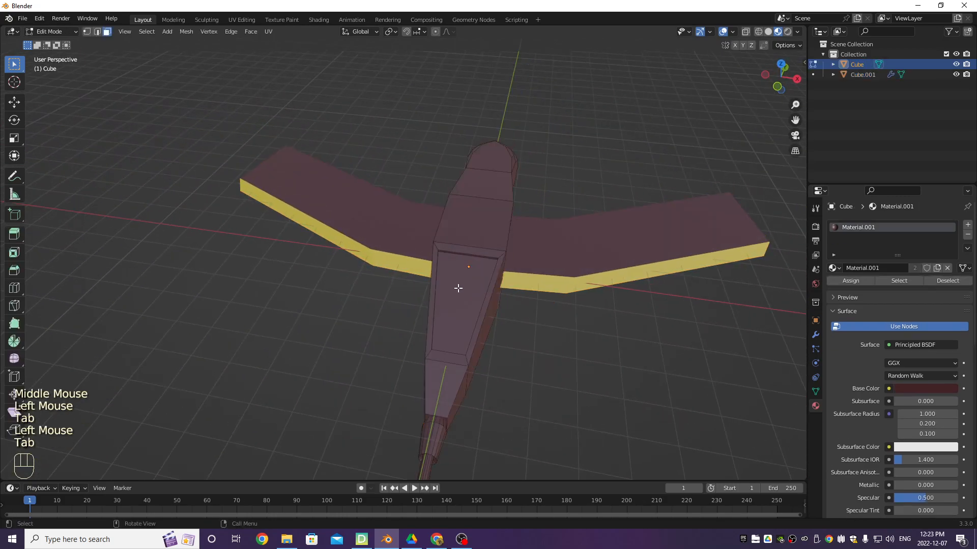
click(466, 305)
middle_drag(502, 301, 508, 277)
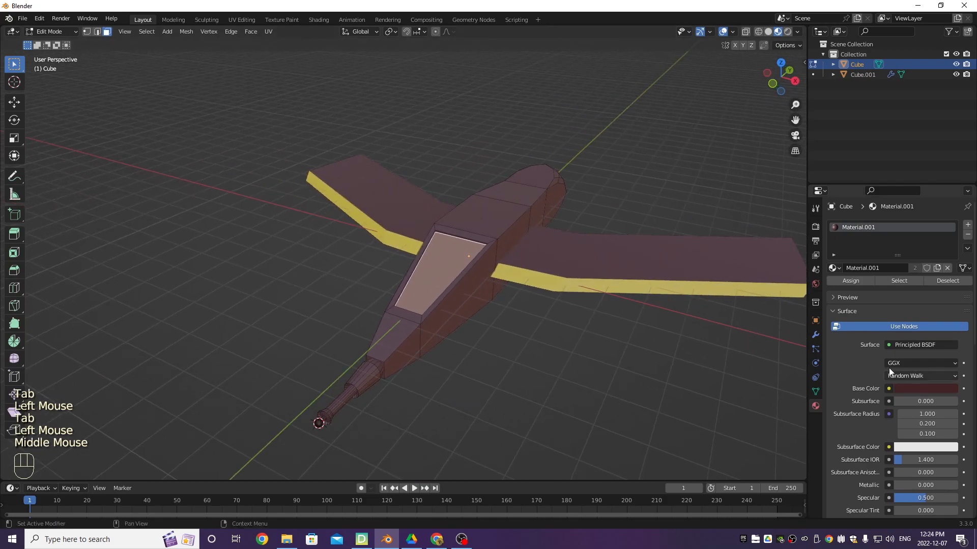
Step: Add a second slot with a new dark blue material (H 0.672, S 0.894, V 0.260) and assign it to the canopy face
click(967, 224)
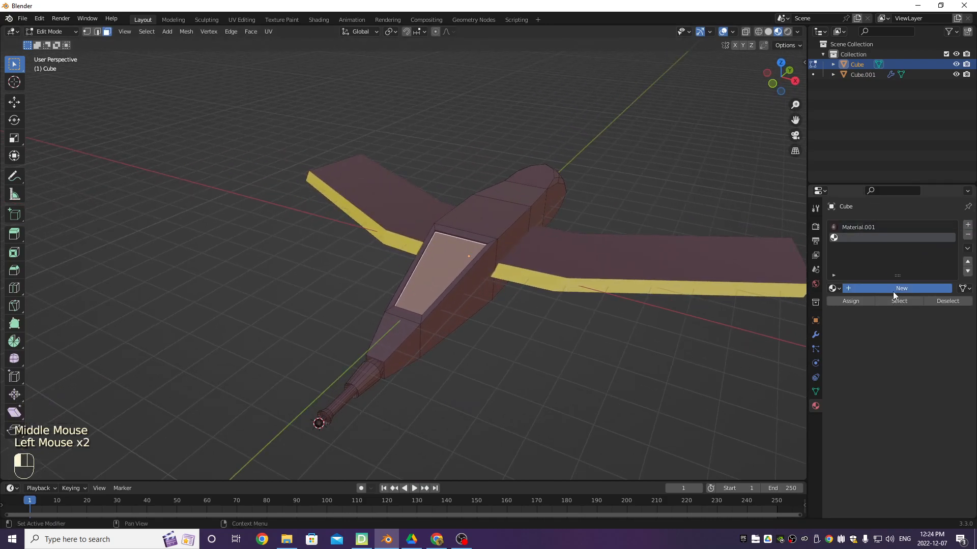
click(893, 291)
click(912, 409)
mouse_move(913, 294)
mouse_down()
mouse_move(949, 286)
mouse_move(949, 296)
mouse_move(930, 286)
mouse_up()
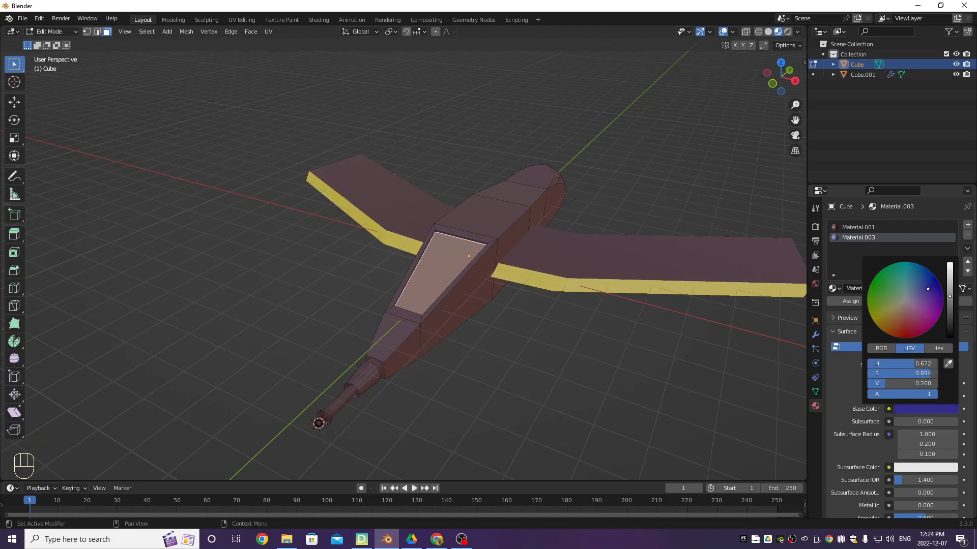
click(865, 302)
click(552, 350)
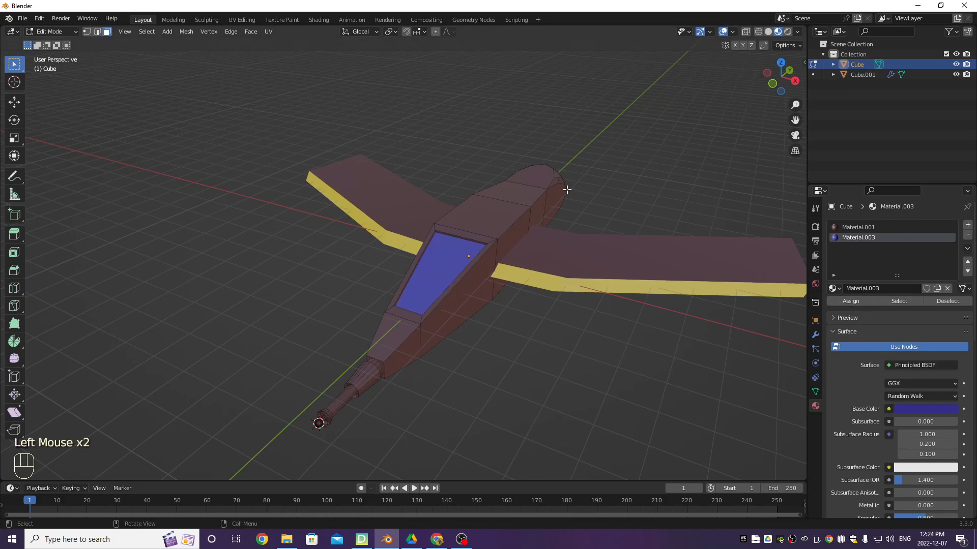
Step: Select all linked faces of the round engine nozzle at the fuselage's rear end in Edit Mode
key(Tab)
scroll(552, 350, down, 2)
middle_drag(552, 349, 641, 254)
middle_drag(641, 254, 565, 285)
scroll(564, 285, up, 1)
shift+middle_drag(565, 285, 447, 248)
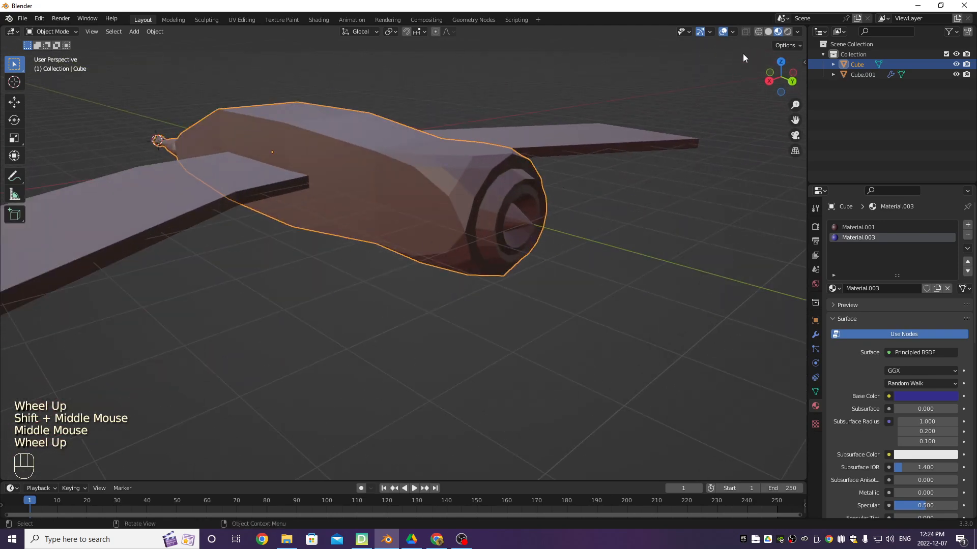
middle_drag(656, 96, 631, 169)
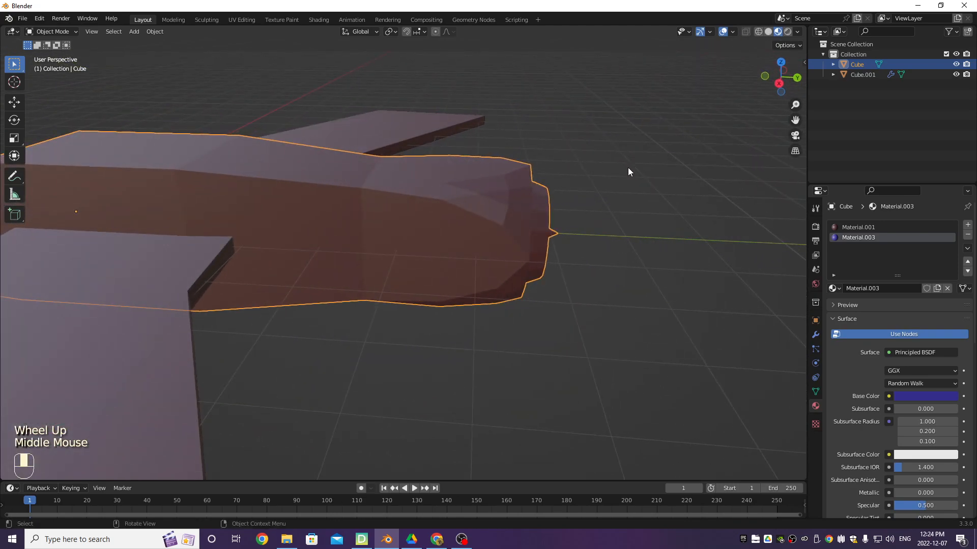
click(499, 223)
key(Tab)
middle_drag(610, 217, 514, 229)
key(l)
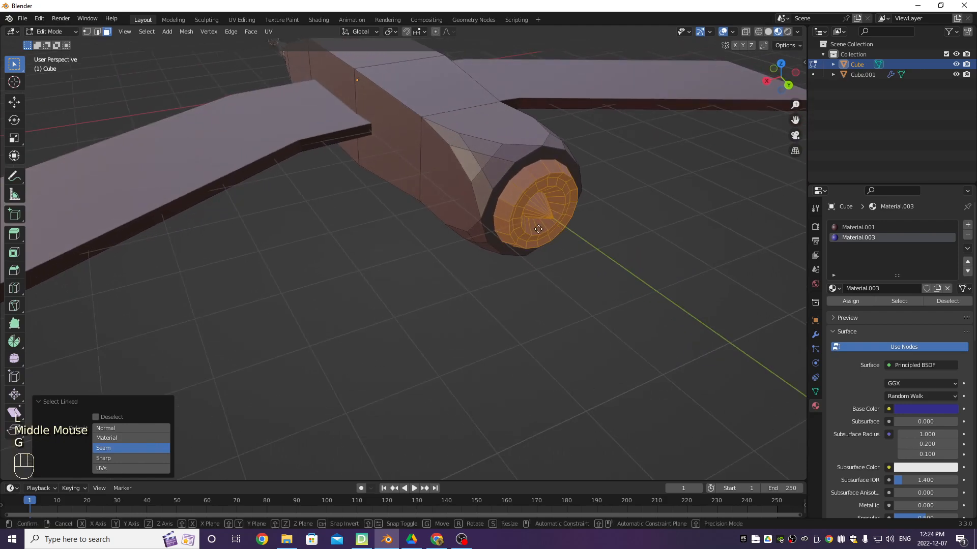
key(g)
right_click(631, 225)
middle_drag(508, 192, 543, 192)
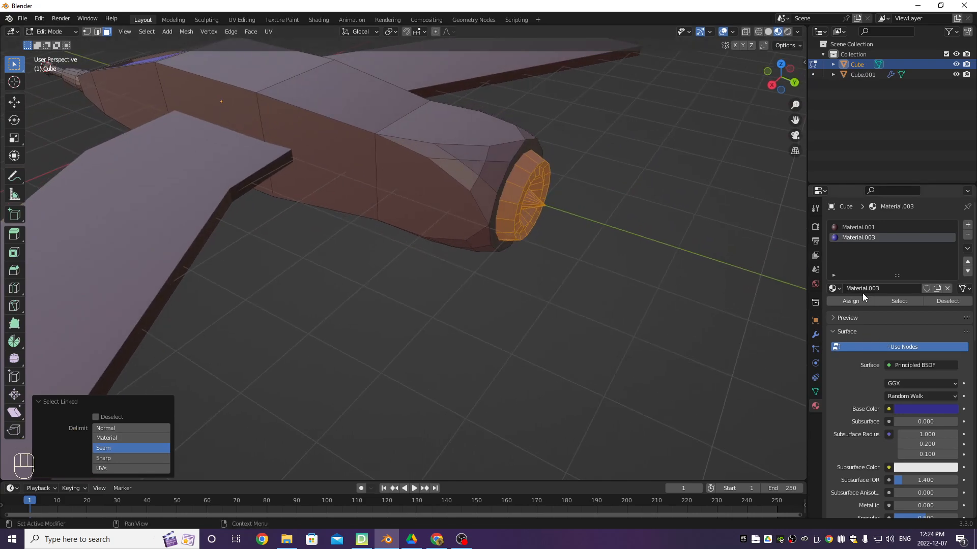
Step: Add a third slot with a new medium gray material and assign it to the selected engine nozzle
click(967, 226)
click(889, 288)
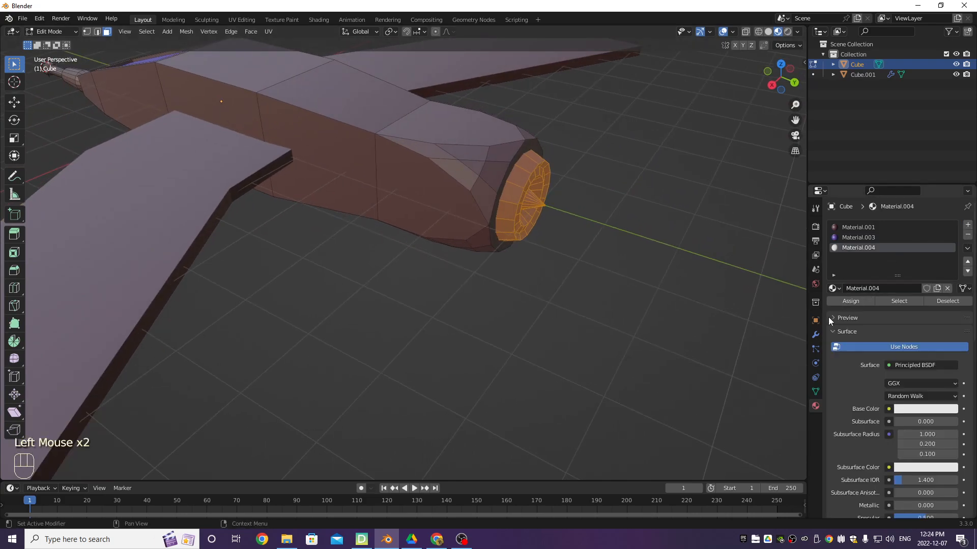
click(925, 410)
click(923, 412)
scroll(942, 289, down, 3)
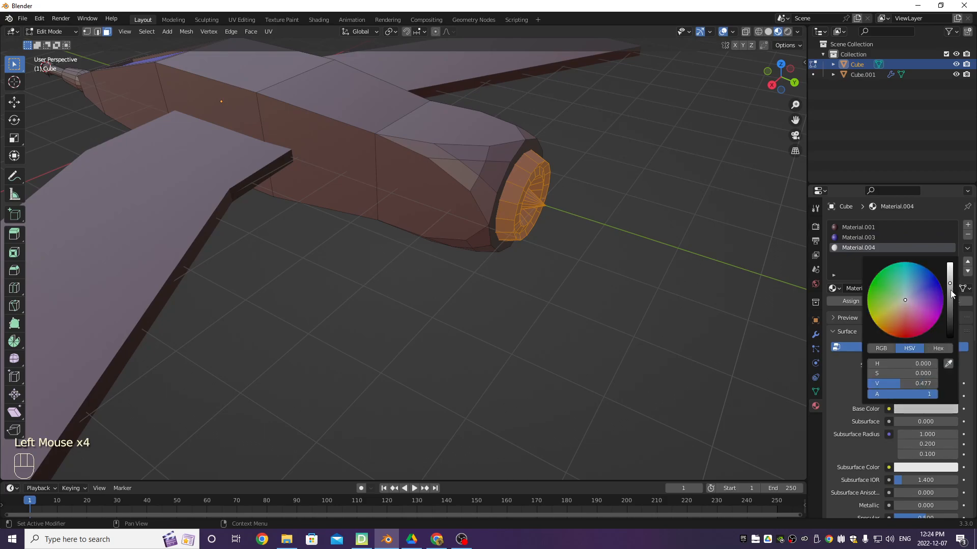
scroll(952, 292, down, 3)
click(854, 301)
click(702, 240)
Step: Select the small cone faces at the center of the engine nozzle and add a fourth slot with a new material
scroll(593, 240, down, 3)
middle_drag(593, 240, 527, 221)
scroll(526, 221, up, 2)
shift+middle_drag(615, 183, 585, 206)
scroll(541, 180, up, 2)
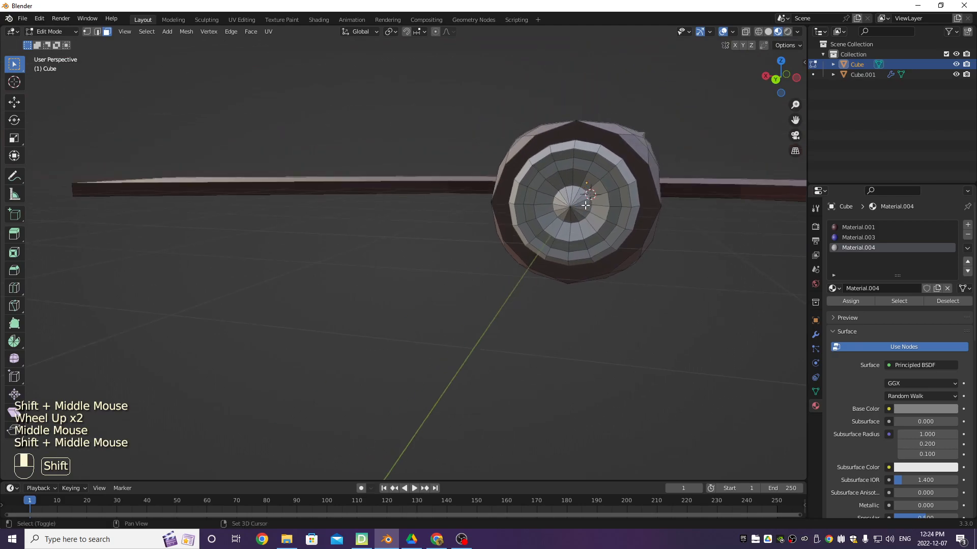
click(577, 213)
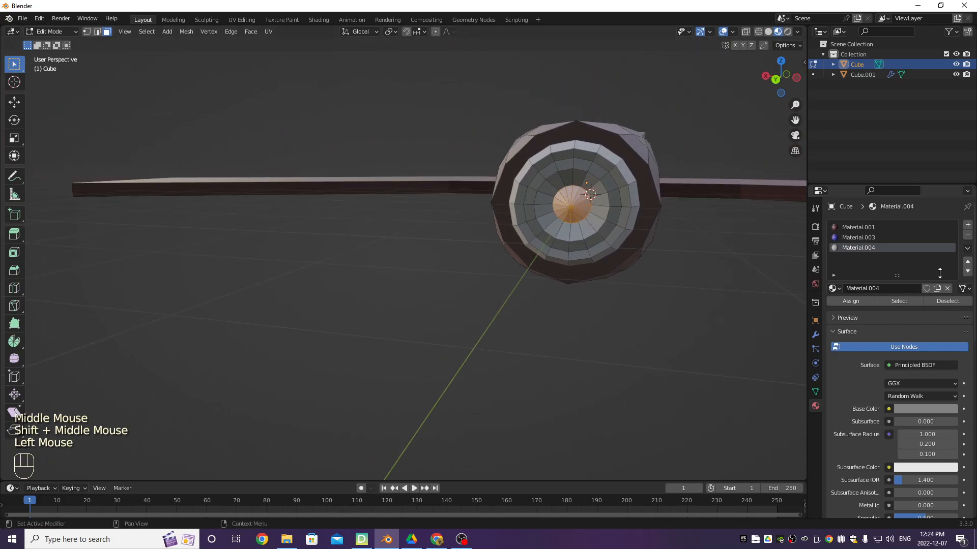
click(967, 224)
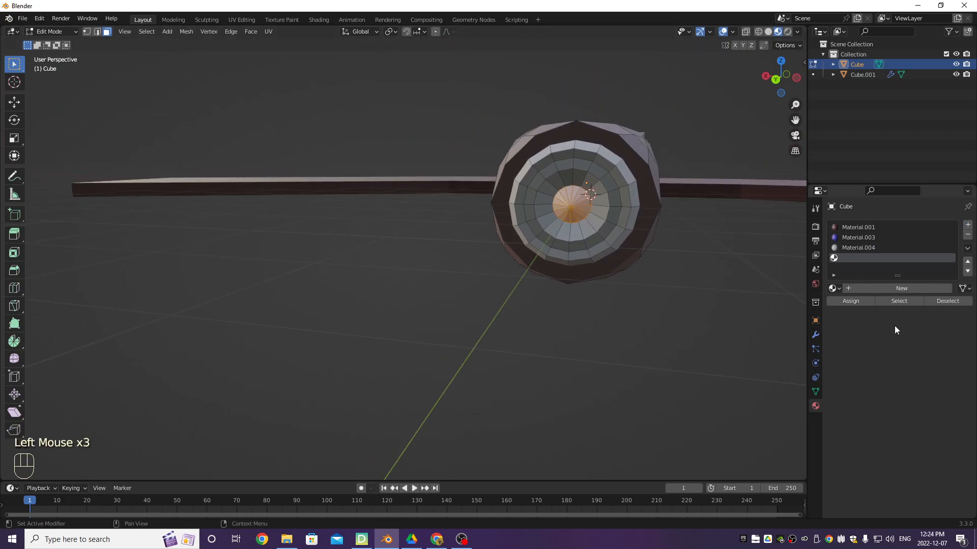
click(890, 288)
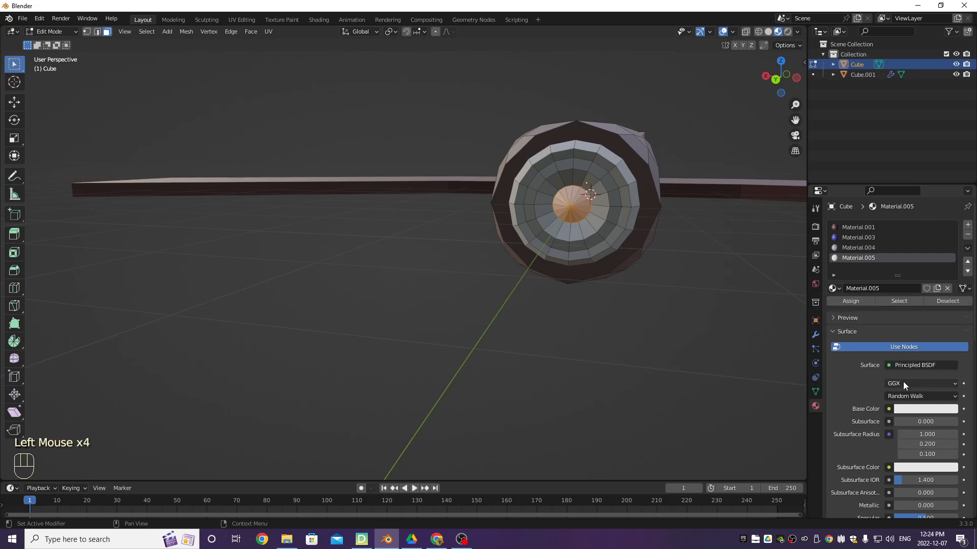
Step: Set the new material's base color to deep red (H 0.998, S 0.941, V 0.190) and assign it to the nozzle's center cone
click(918, 409)
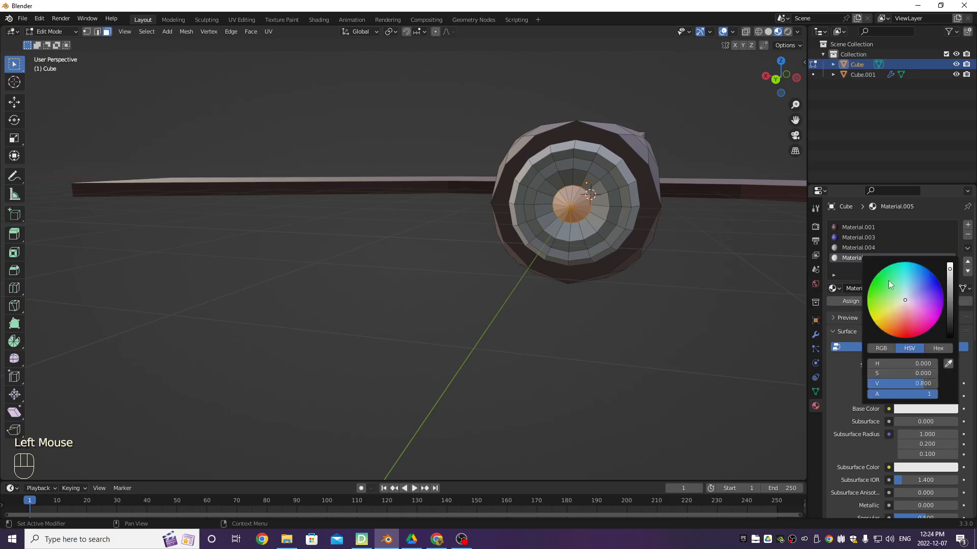
drag(947, 285, 949, 293)
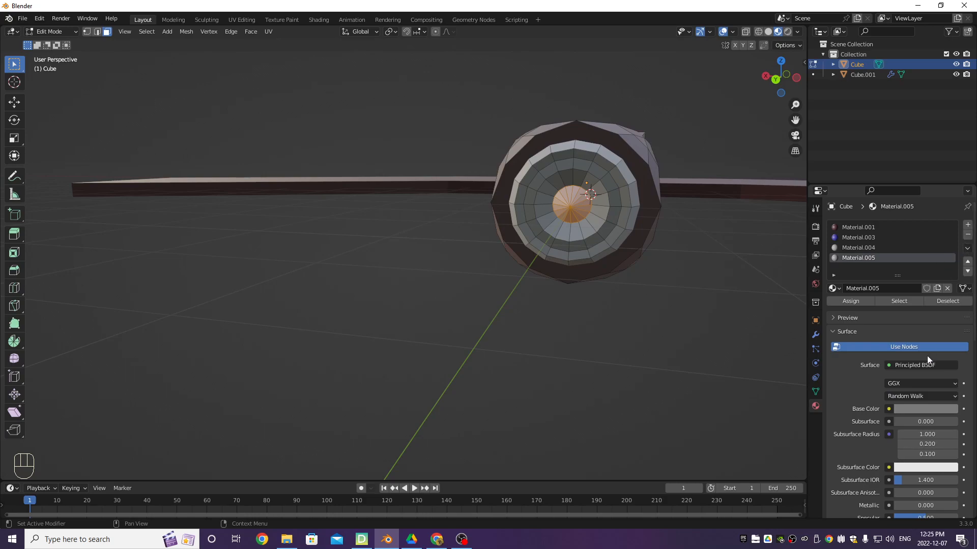
click(928, 408)
drag(895, 374, 912, 373)
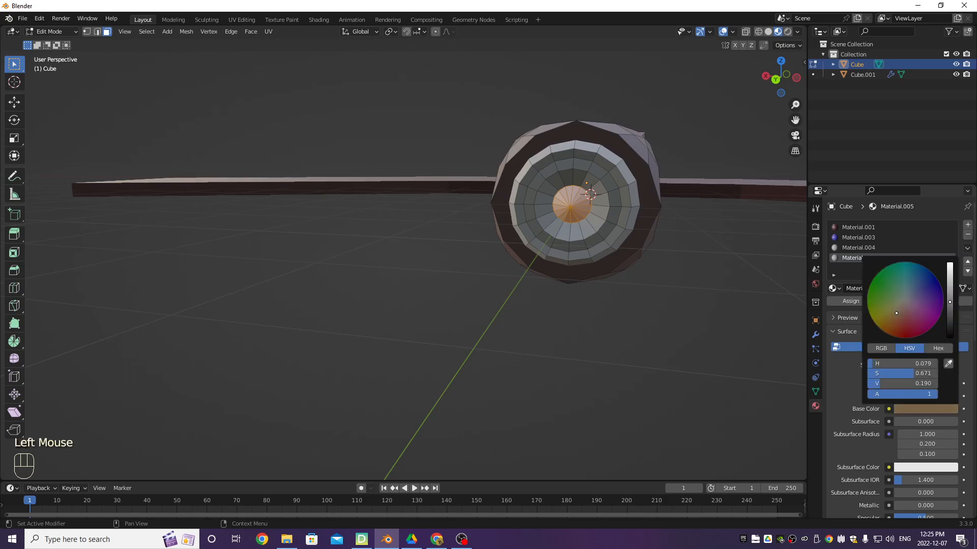
mouse_move(896, 313)
mouse_down()
mouse_move(897, 304)
mouse_move(881, 319)
mouse_up()
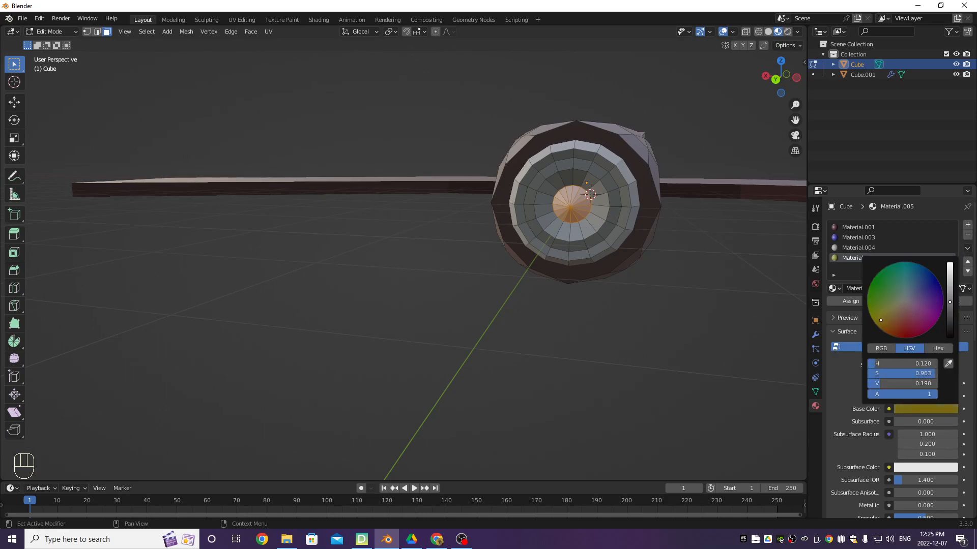
drag(903, 363, 915, 383)
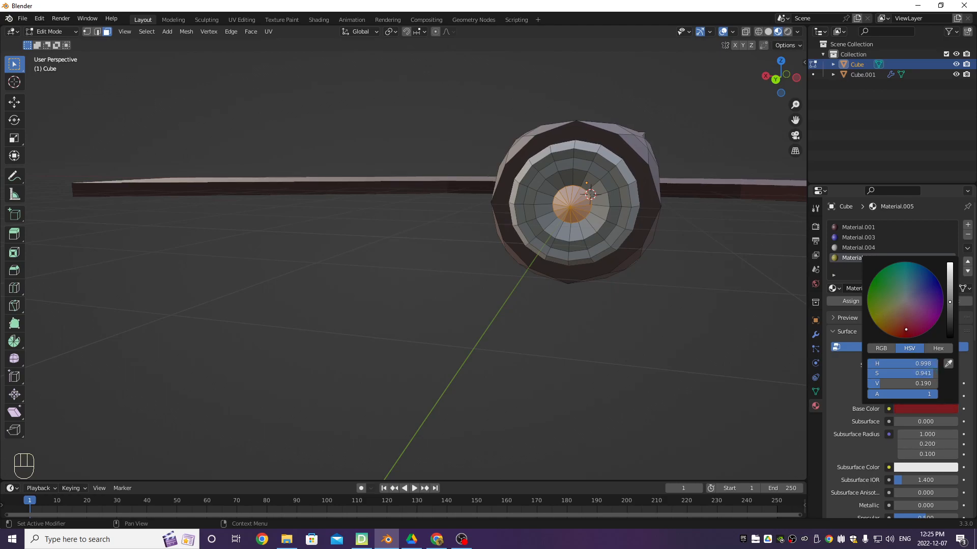
click(849, 304)
click(566, 311)
Step: Examine the colored spaceship as a whole from the rear and from the side
scroll(566, 312, down, 2)
mouse_move(567, 312)
middle_down()
mouse_move(516, 321)
mouse_move(560, 322)
middle_up()
scroll(560, 322, down, 1)
scroll(560, 322, down, 1)
shift+middle_drag(426, 298, 648, 303)
scroll(648, 303, up, 2)
shift+middle_drag(565, 328, 509, 254)
scroll(524, 236, down, 2)
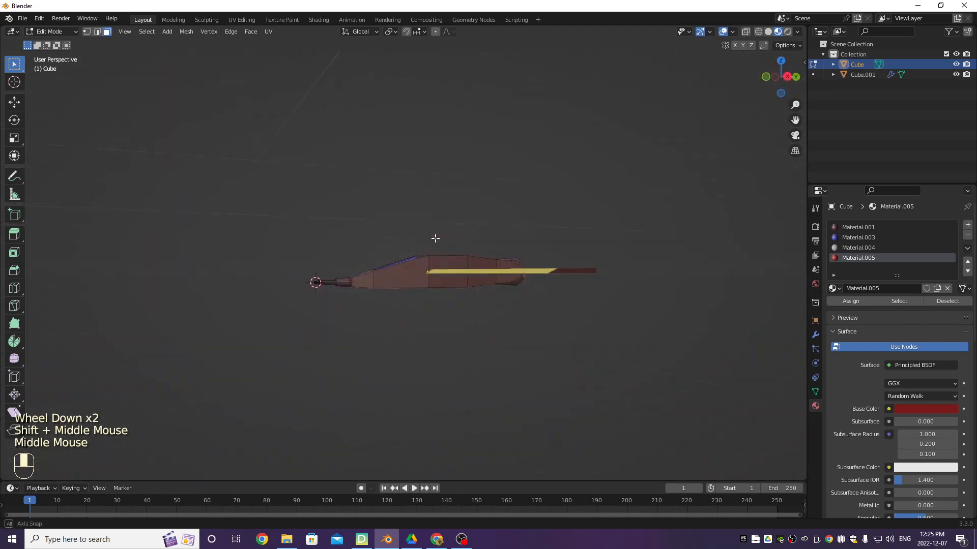